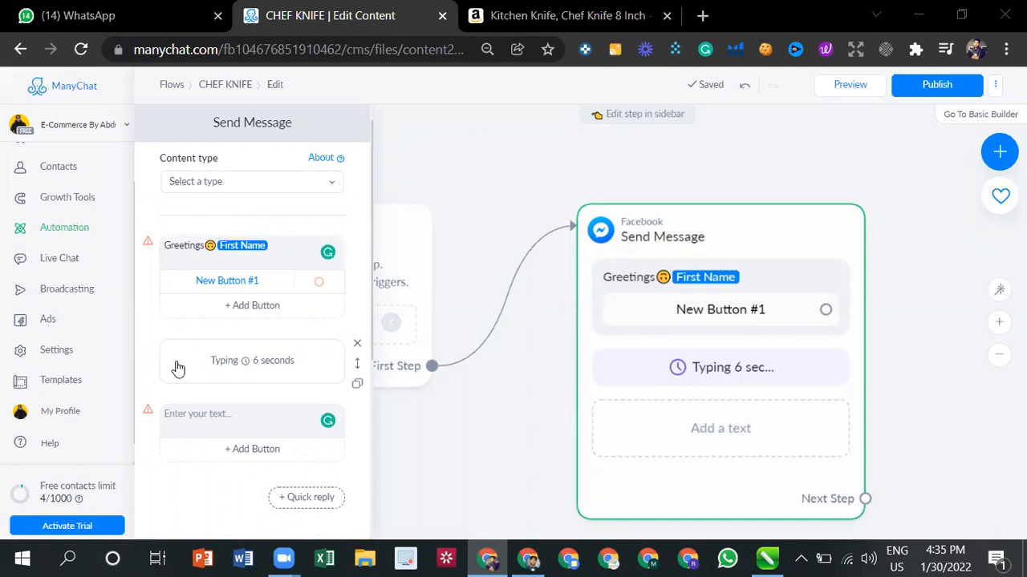
- Set the content type of the Send Message step to Other
click(220, 410)
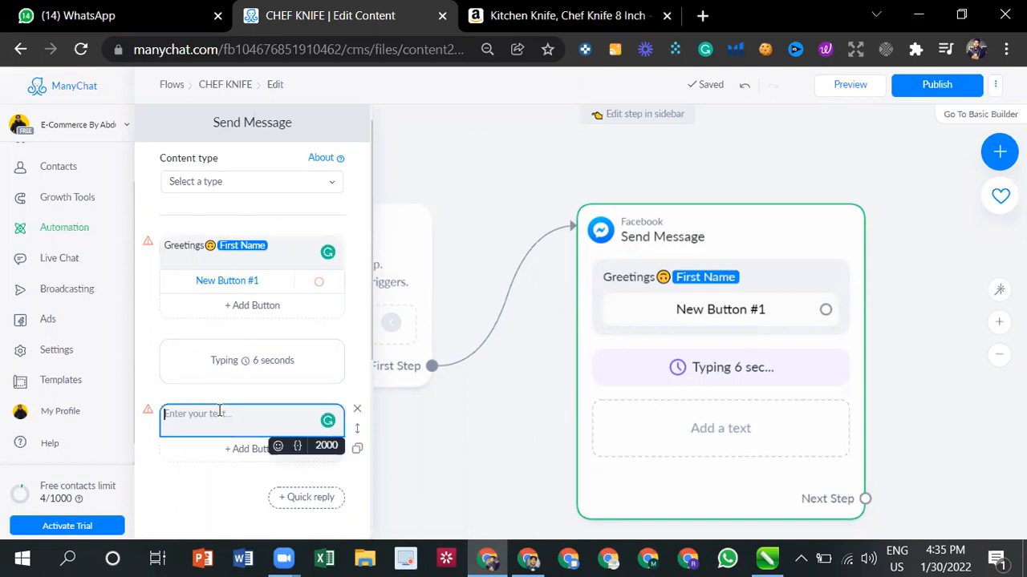
click(327, 183)
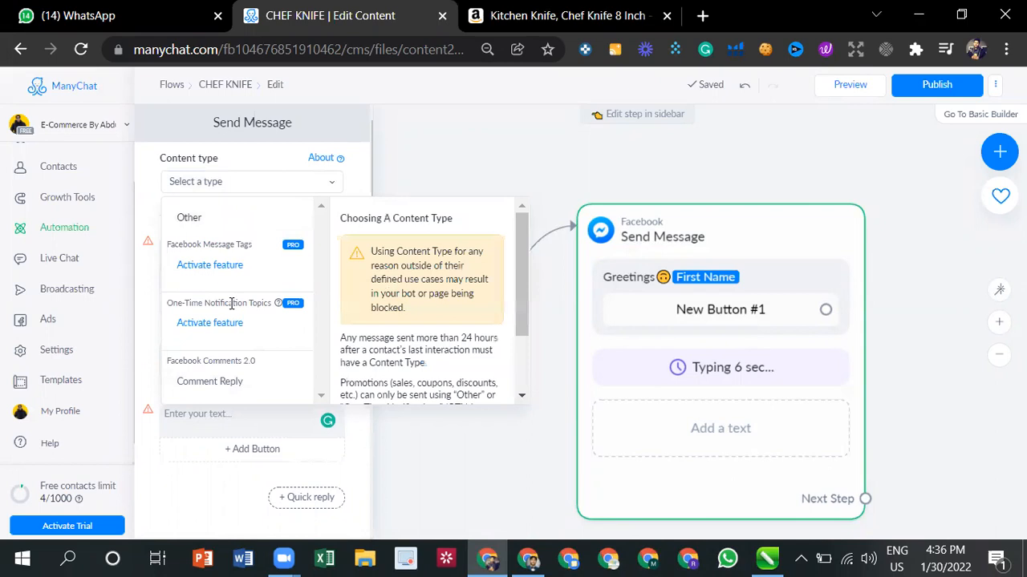
scroll(377, 343, down, 1)
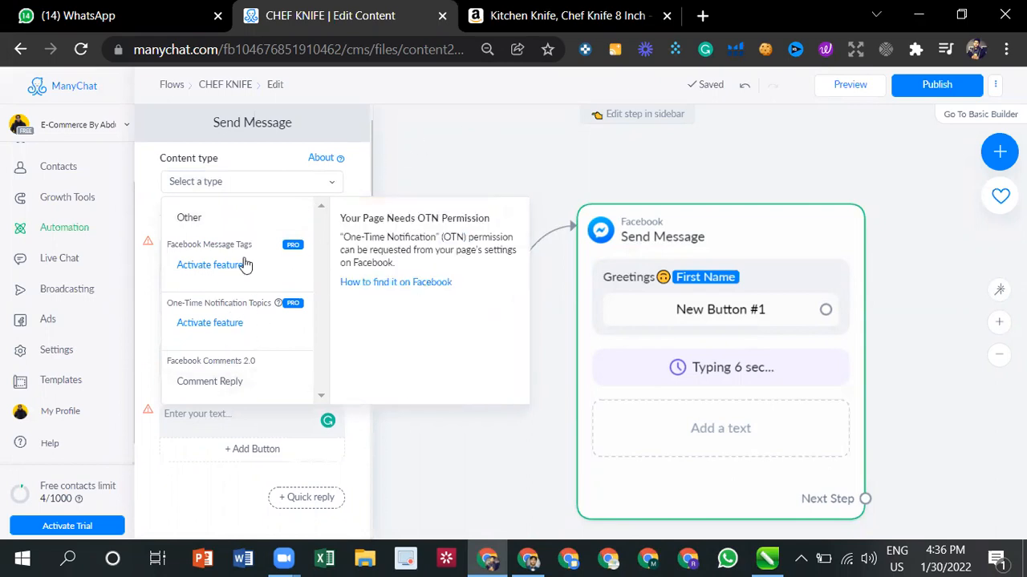
click(285, 217)
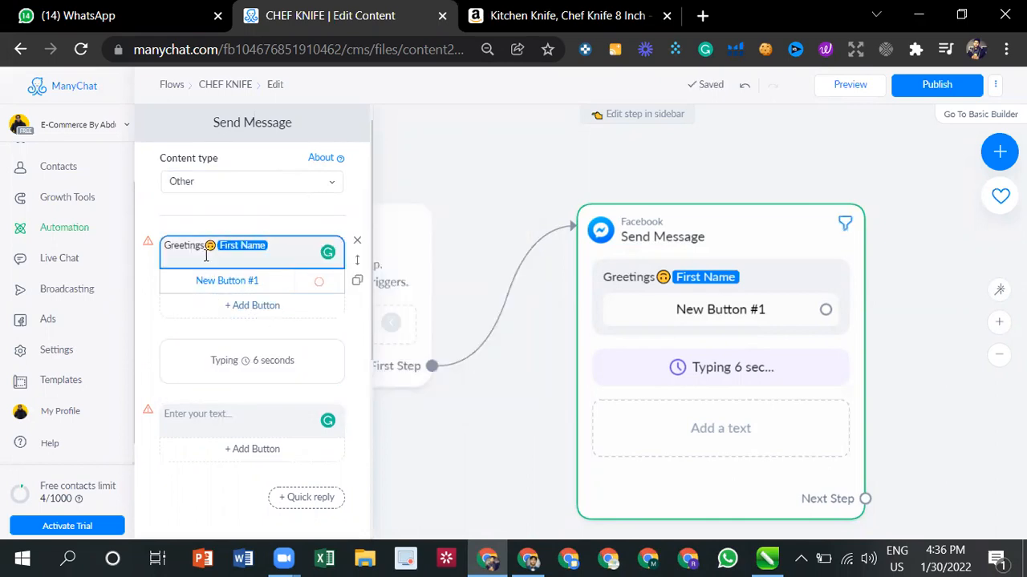
- Fill the empty text block after the typing delay with "We have a special discounted offer for you. Are you free?"
mouse_move(148, 242)
click(238, 417)
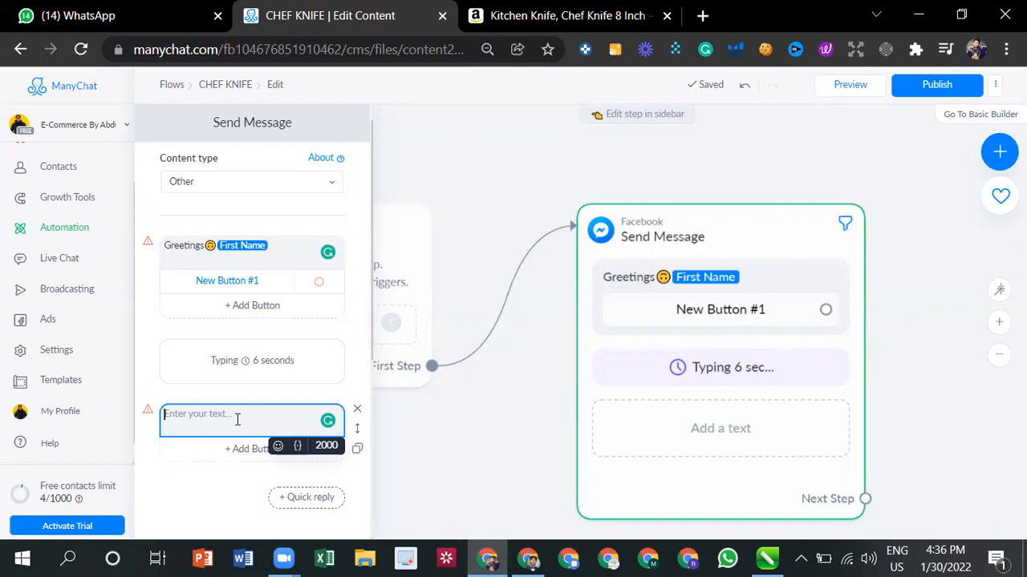
text(We )
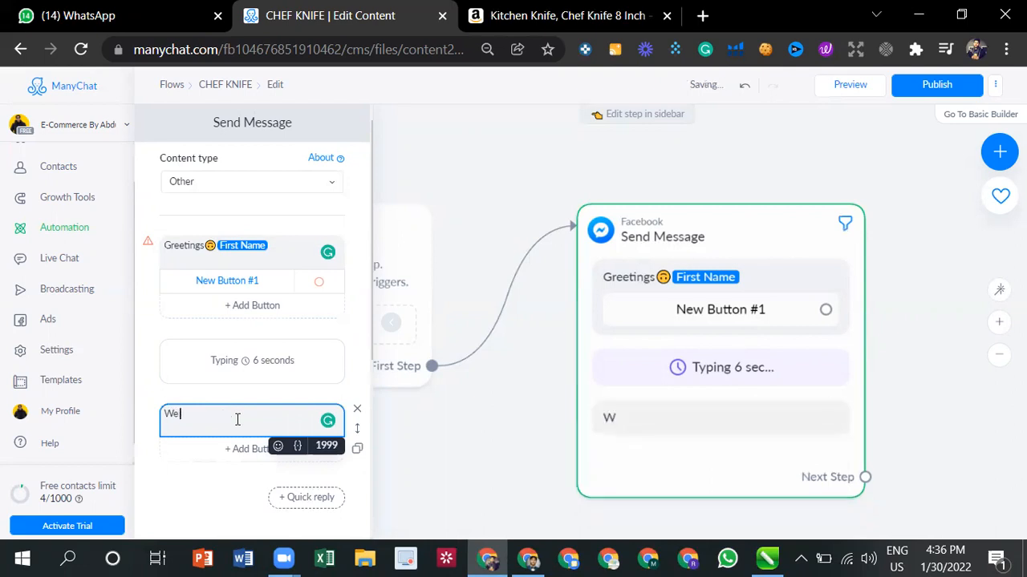
text(have a specilal discounted )
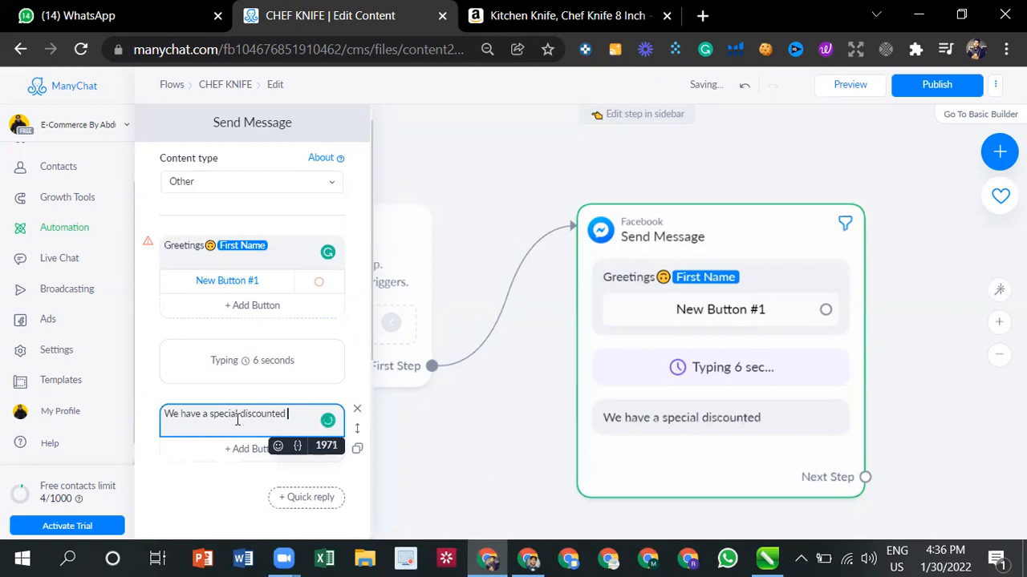
text(offer for you)
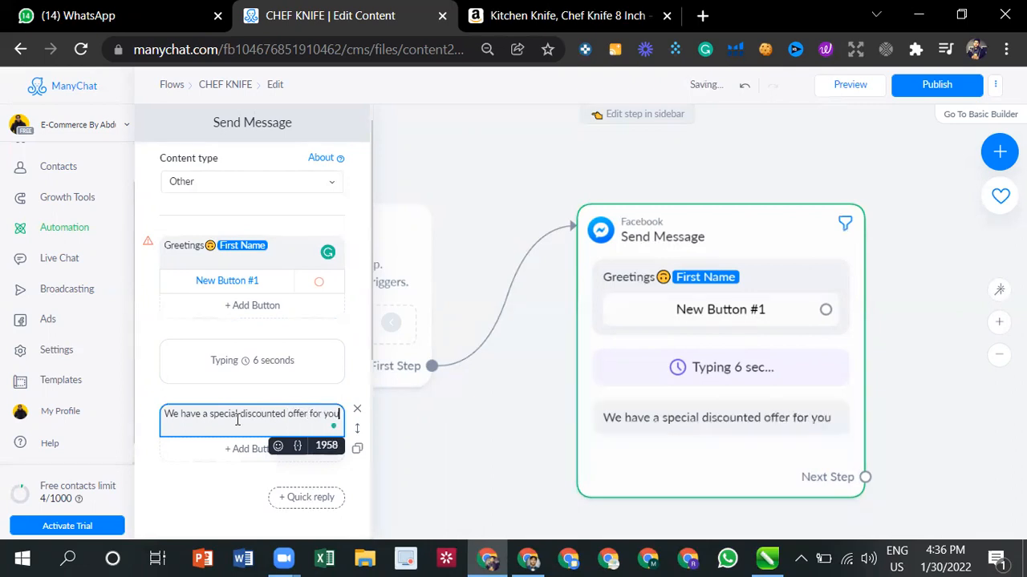
text(. Are)
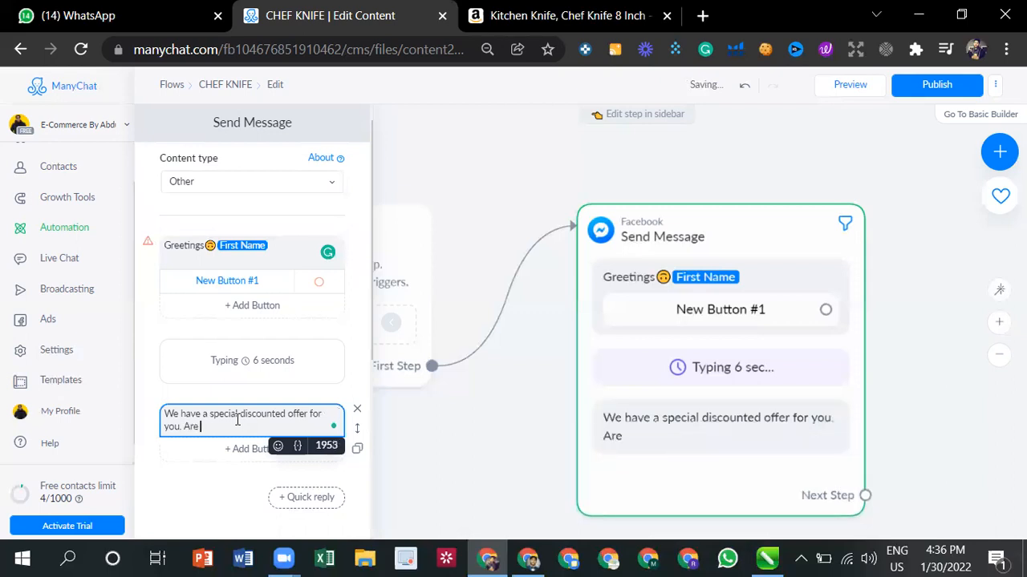
text( you free?)
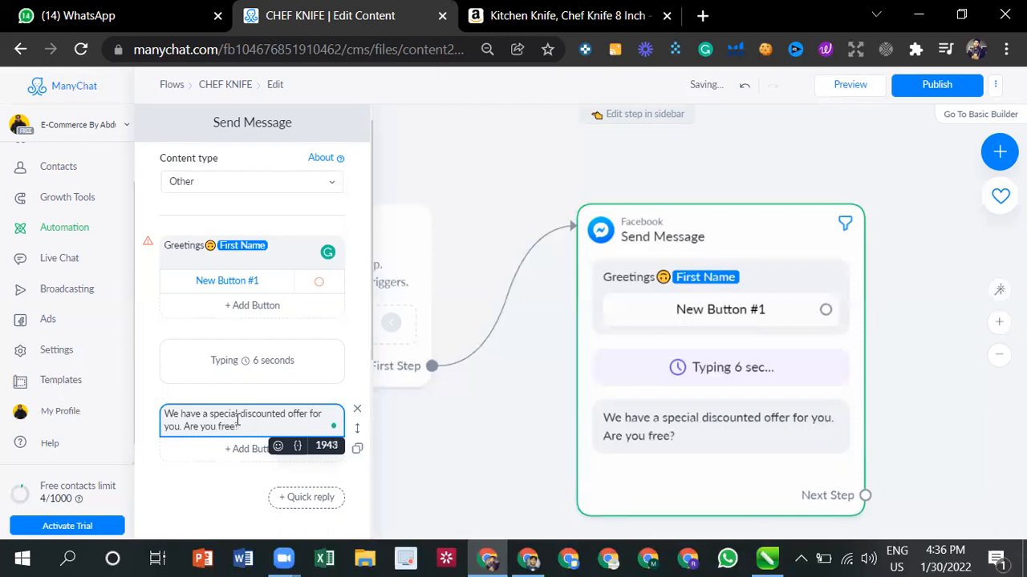
click(238, 490)
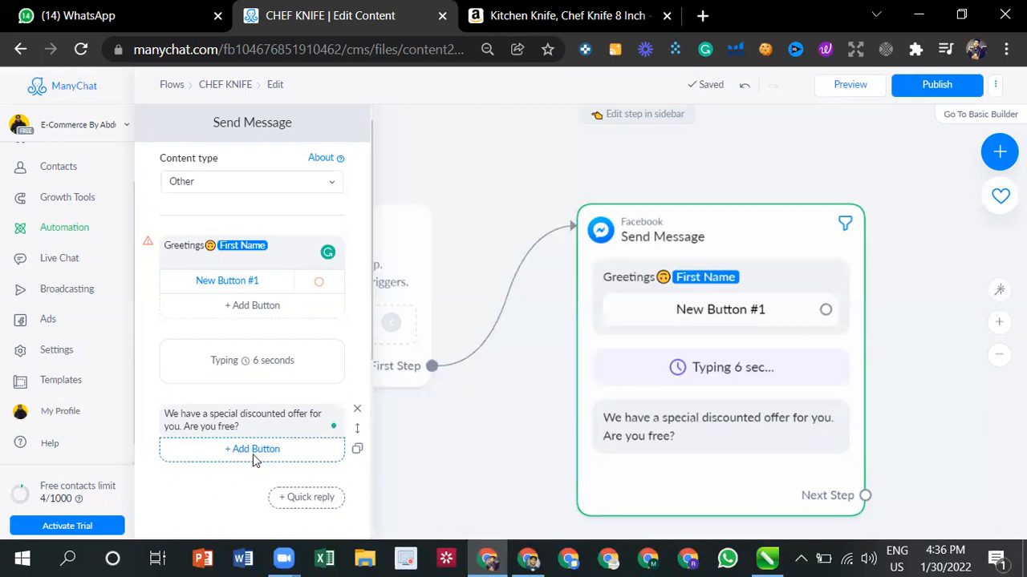
- Add a button titled "Yes, I'm free" to the discounted offer message
click(253, 451)
click(239, 449)
click(246, 450)
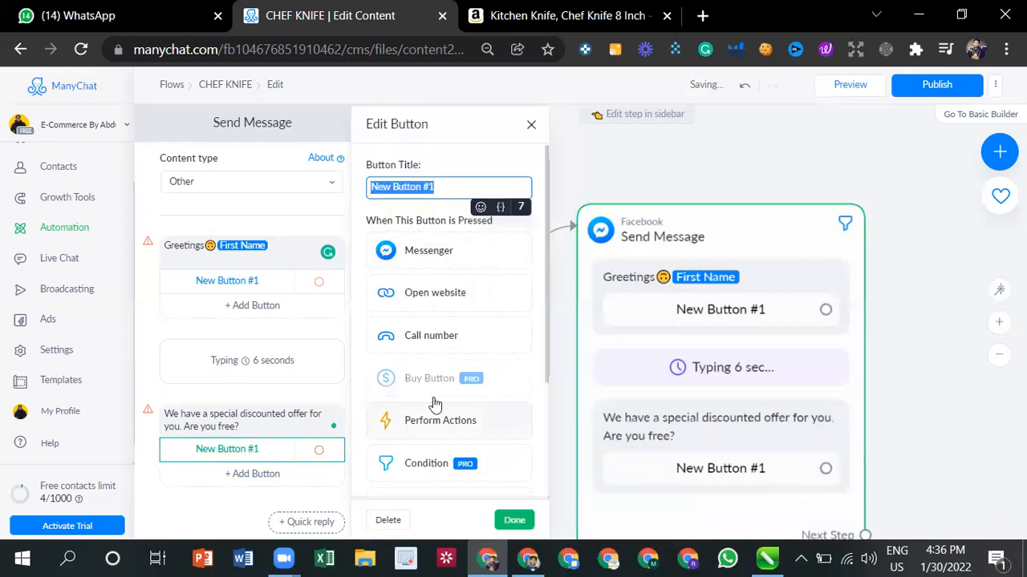
triple_click(442, 190)
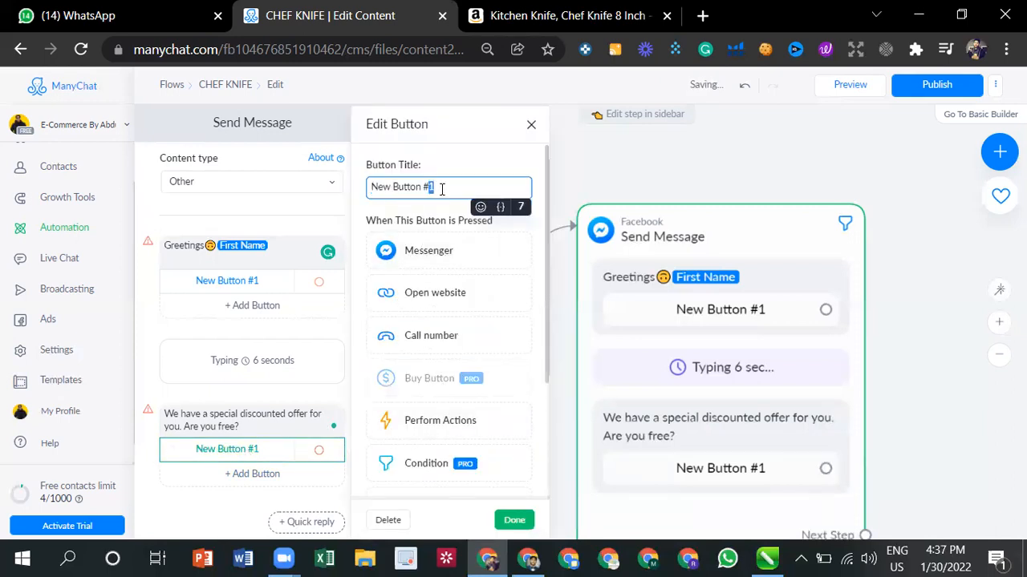
text(Yess)
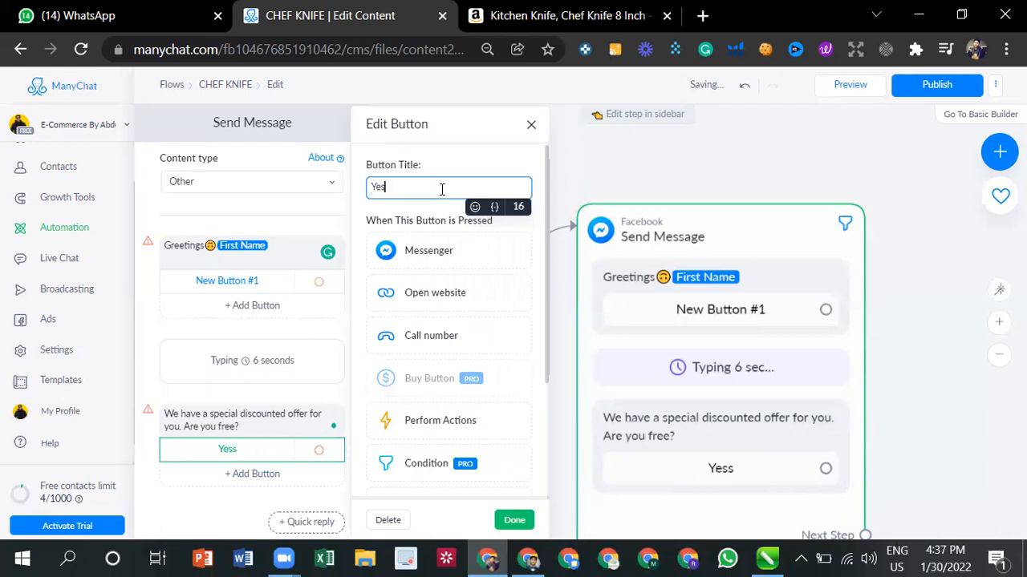
key(BackSpace)
text(, Im free)
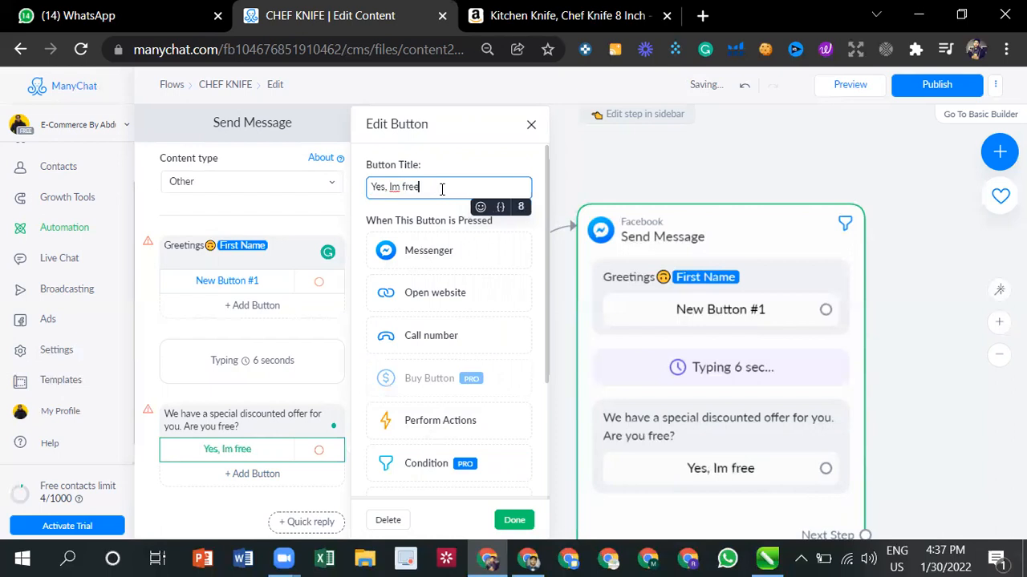
double_click(394, 186)
right_click(395, 186)
click(421, 201)
click(442, 190)
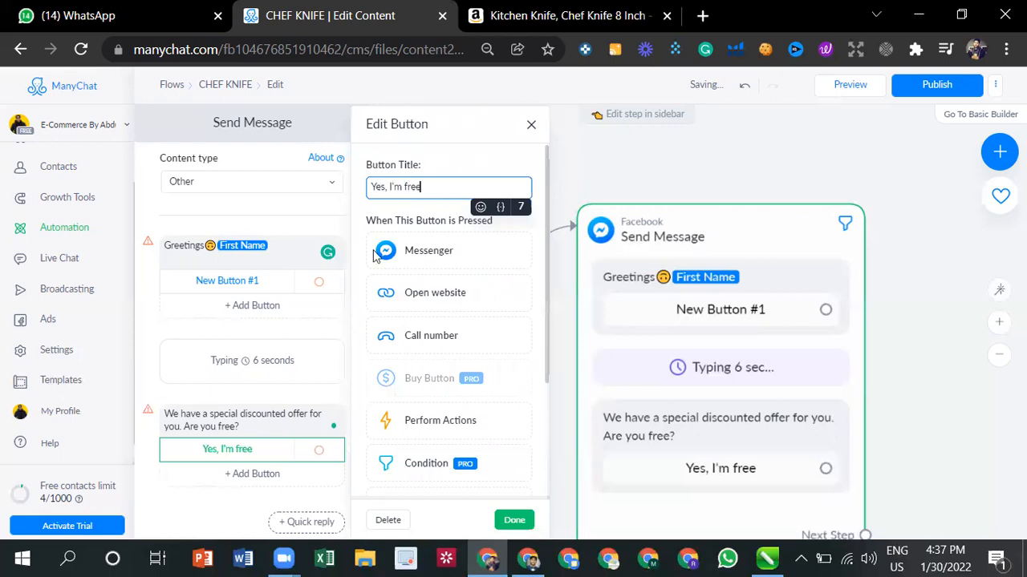
- Add a second button titled "No, I;m not free" to the discounted offer message
click(252, 474)
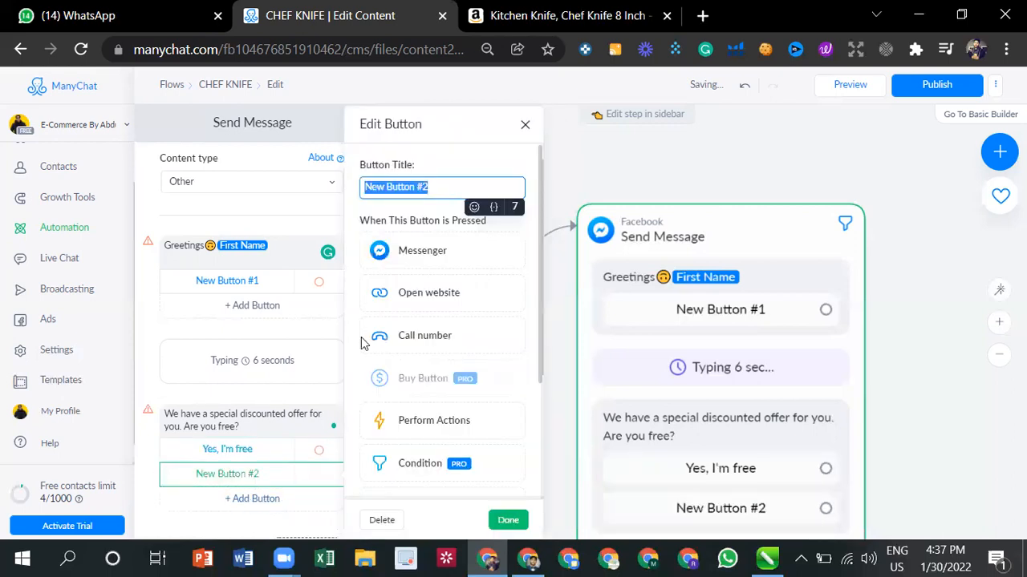
text(No)
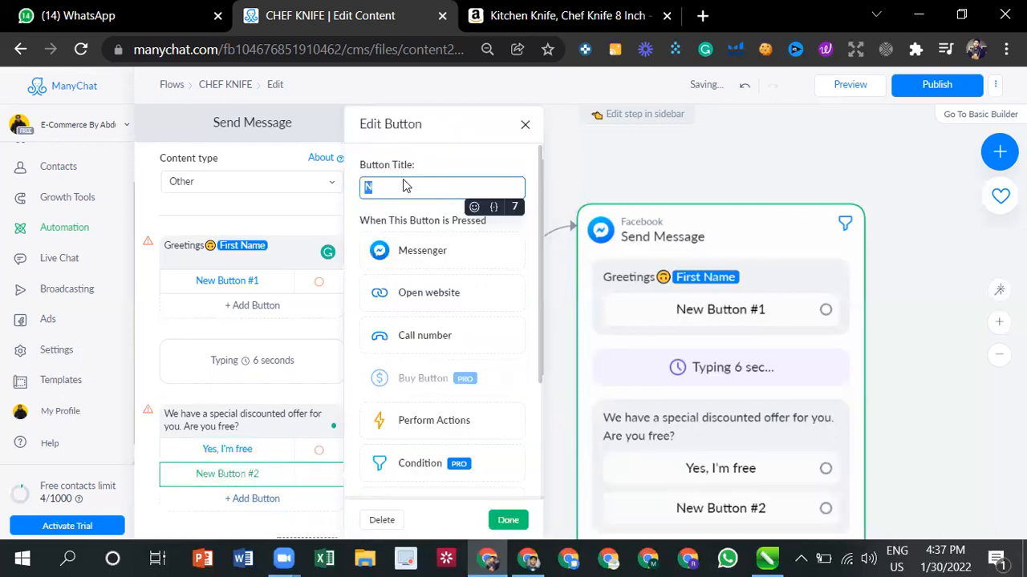
key(BackSpace)
text(N)
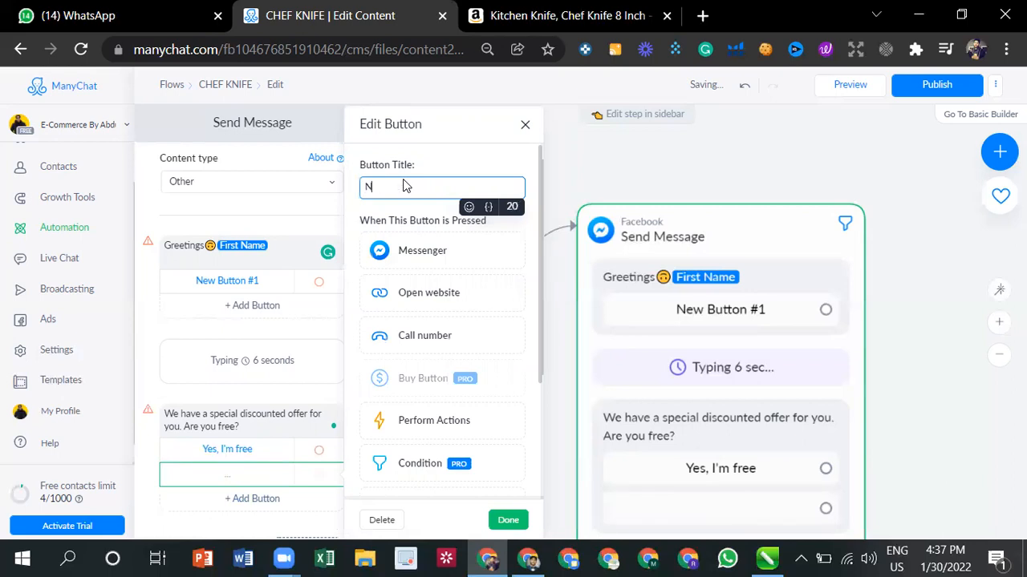
text(O,)
key(BackSpace)
text(O)
key(BackSpace)
text(o, I;m not free)
click(408, 186)
text(t)
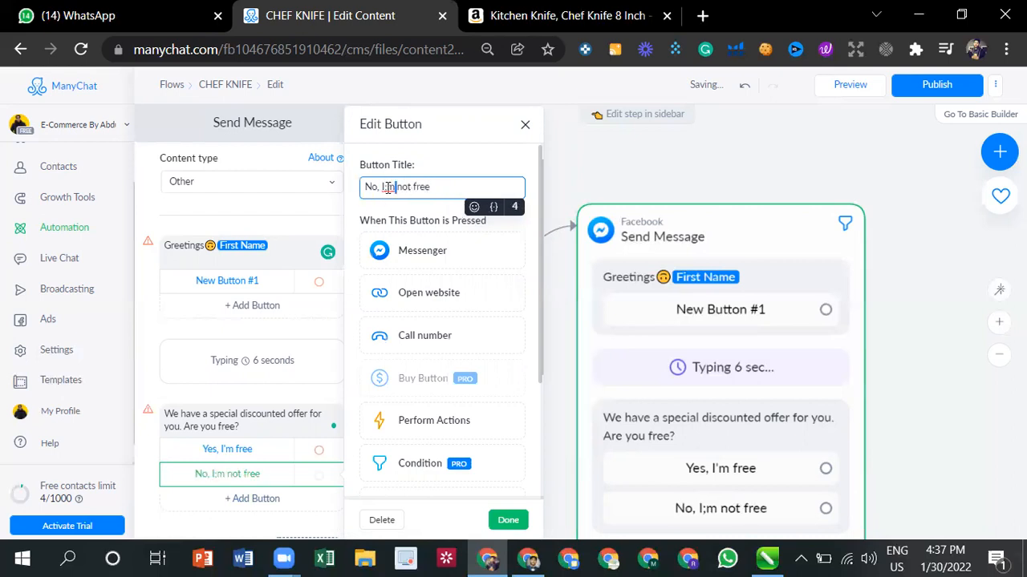
- Try to correct the misspelled "I;m" in the second button's title, and close the step editor
triple_click(389, 186)
triple_click(388, 186)
click(388, 186)
triple_click(388, 187)
click(445, 143)
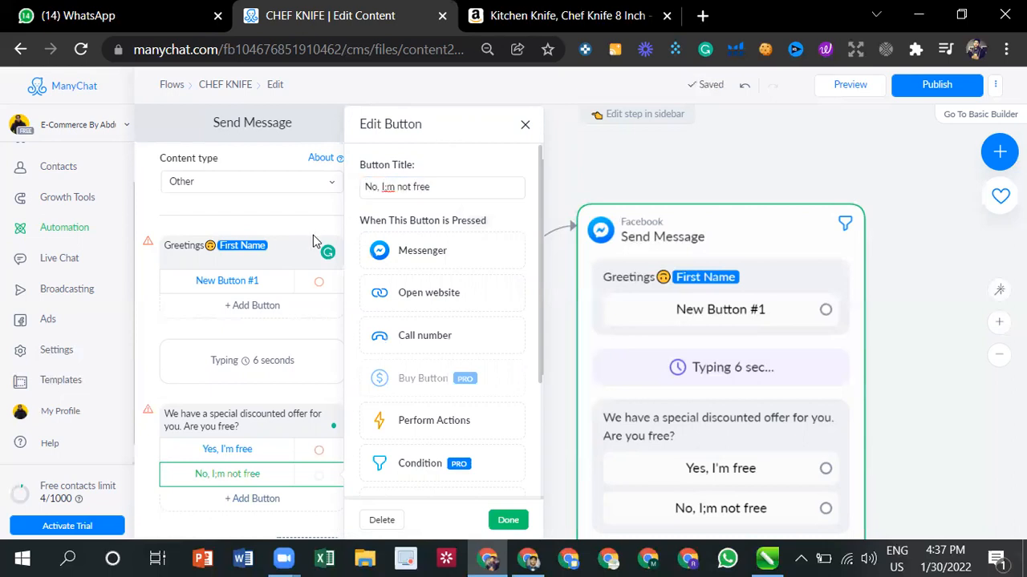
click(263, 518)
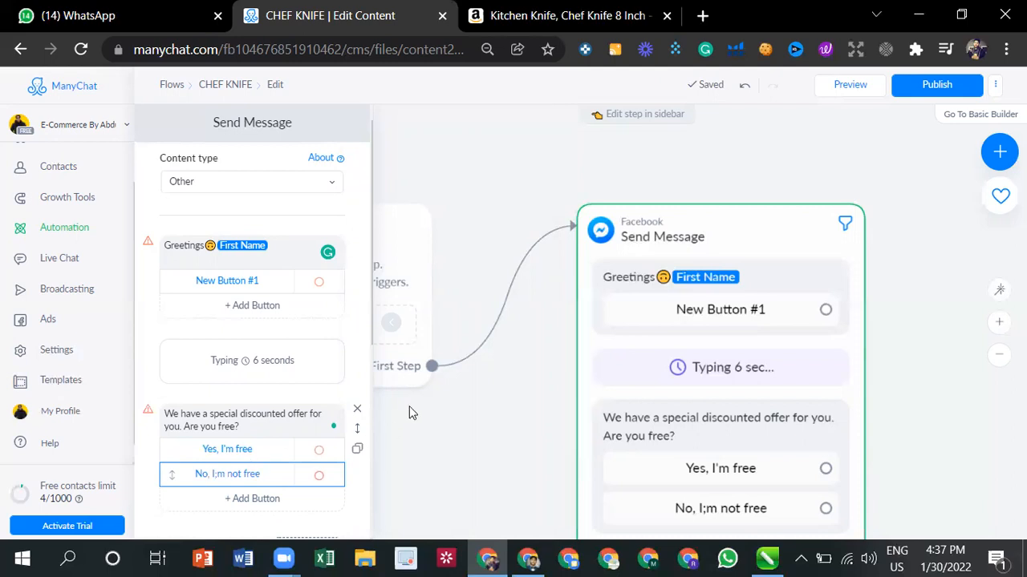
click(463, 391)
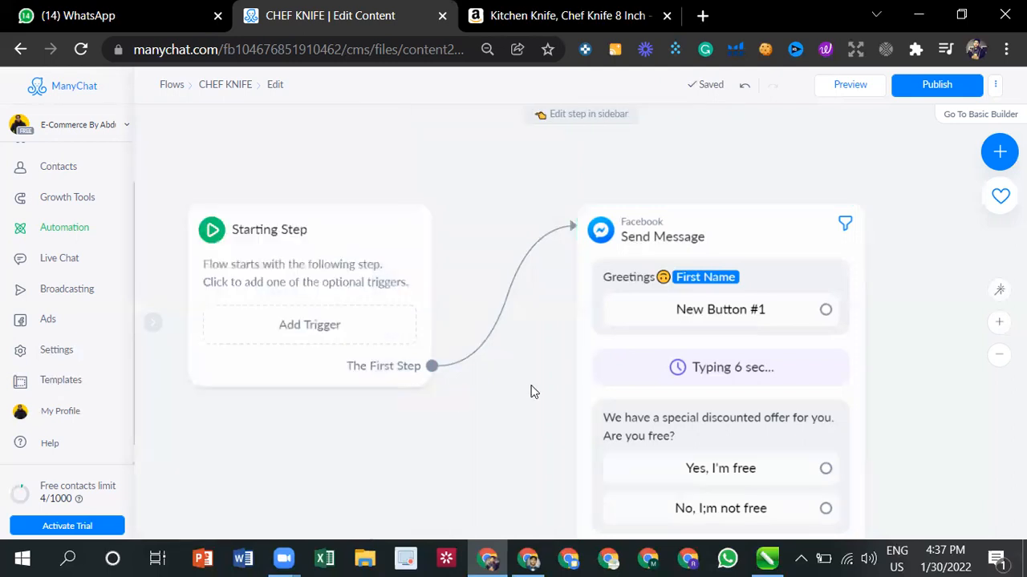
- Delete the untitled default button beneath the Greetings message in the Send Message step
scroll(560, 313, down, 2)
drag(903, 317, 642, 261)
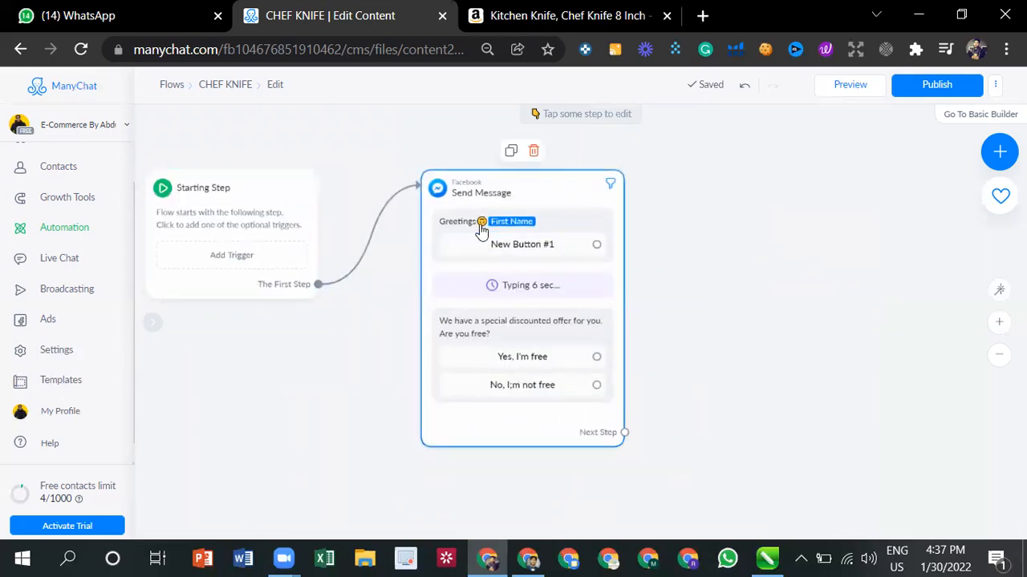
click(541, 243)
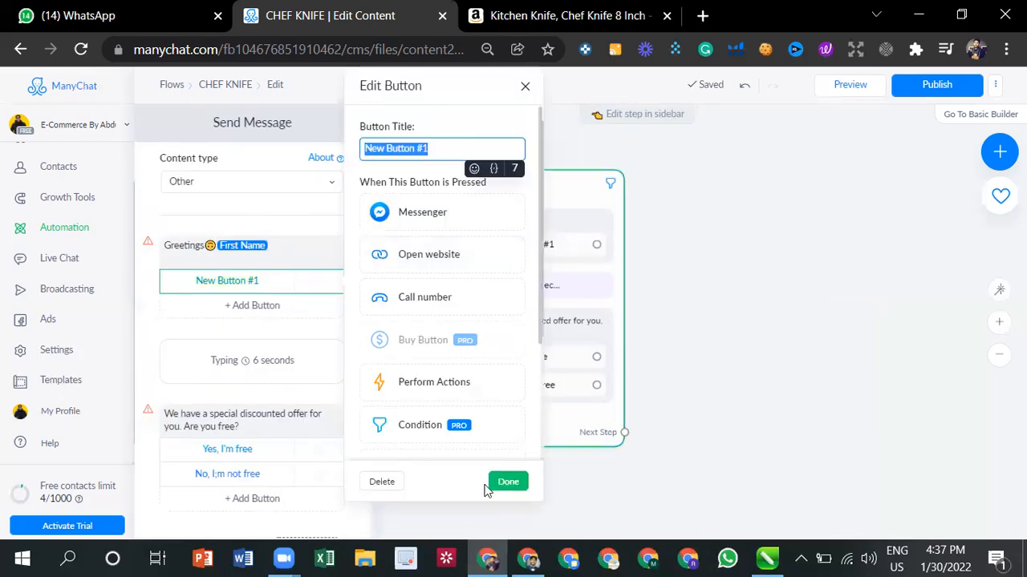
click(701, 393)
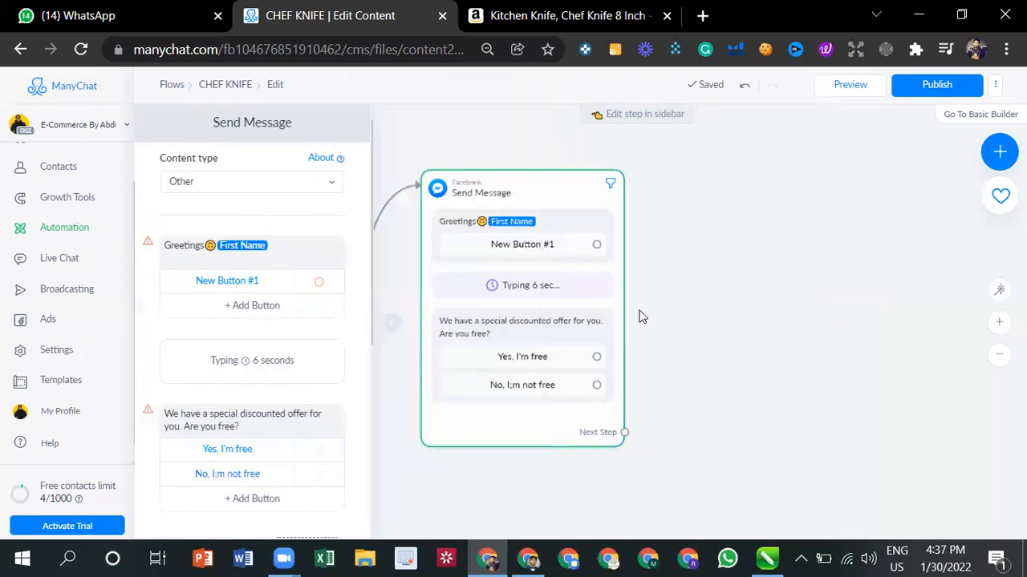
click(554, 286)
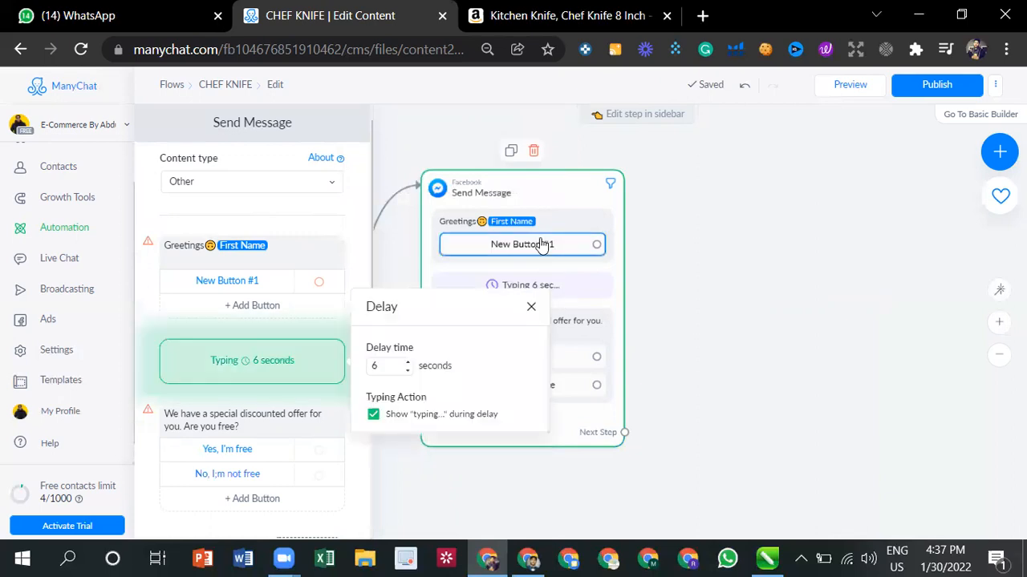
click(542, 245)
click(388, 486)
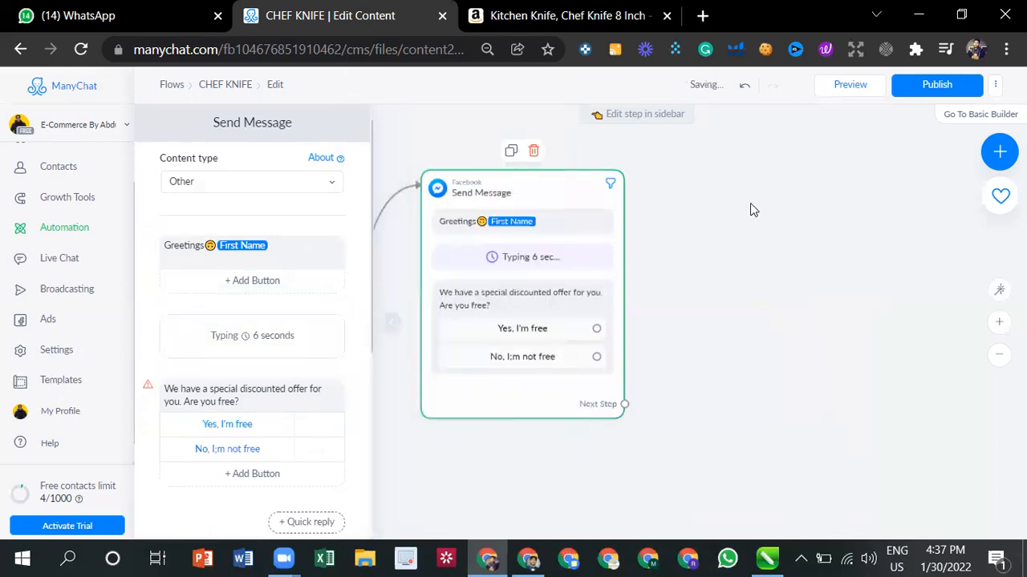
click(749, 210)
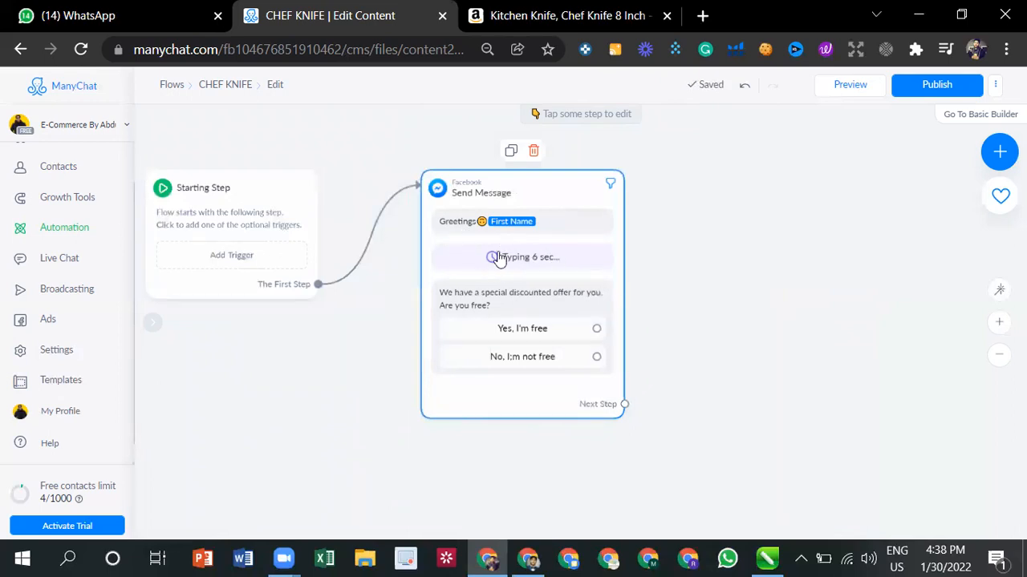
- Make the "Yes, I'm free" button lead to a new Messenger message step
click(548, 332)
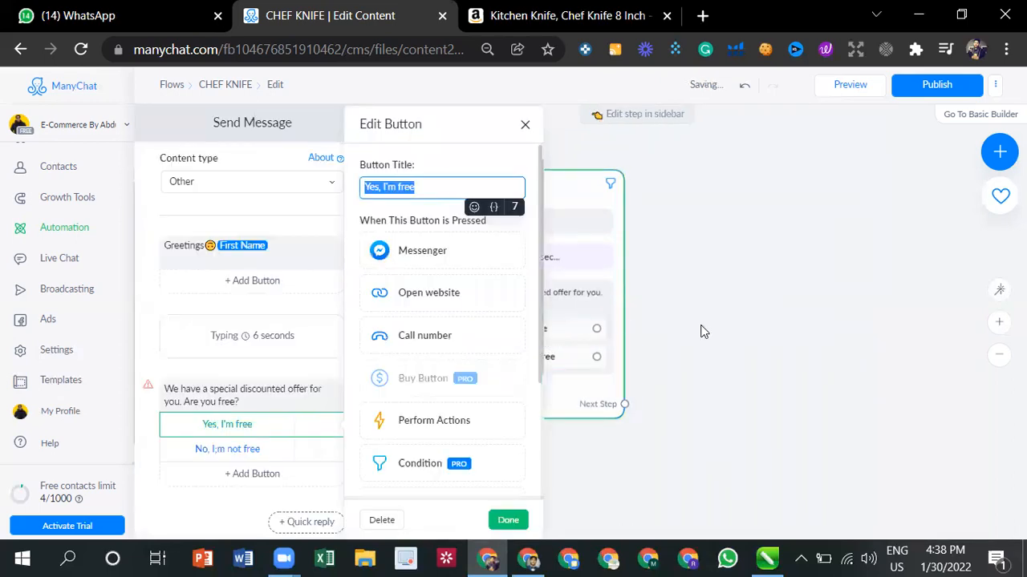
click(693, 327)
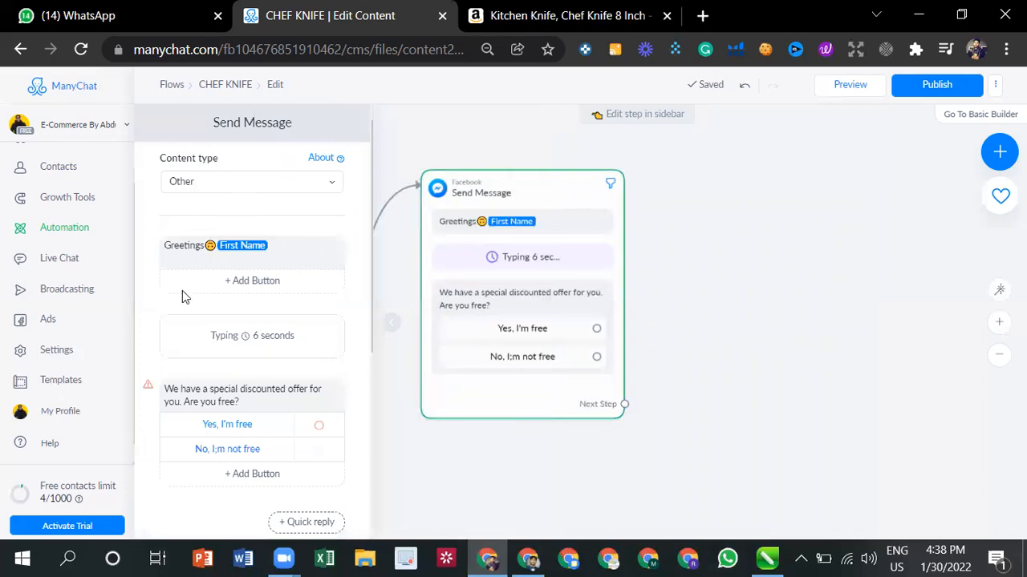
scroll(257, 345, down, 3)
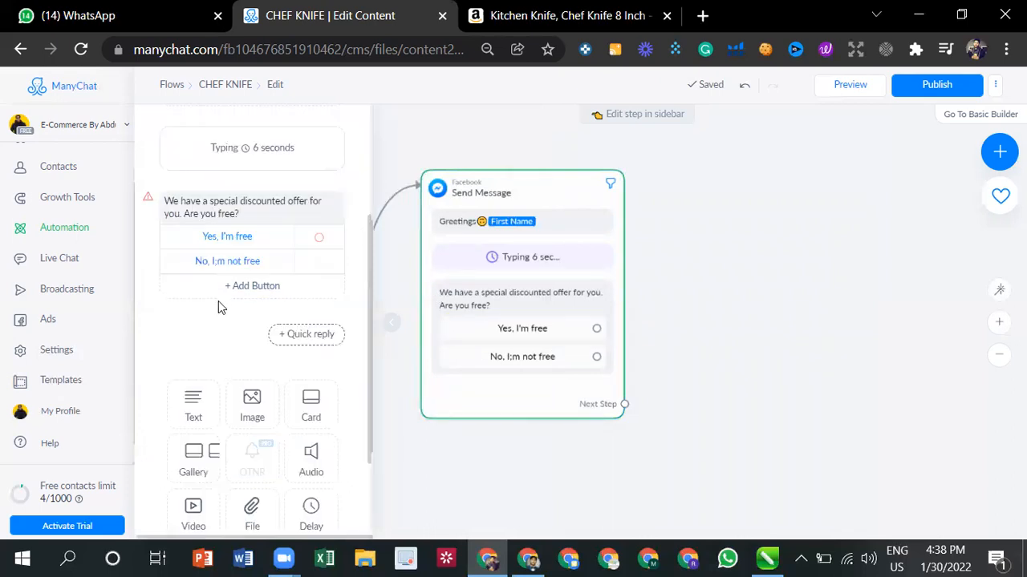
click(323, 239)
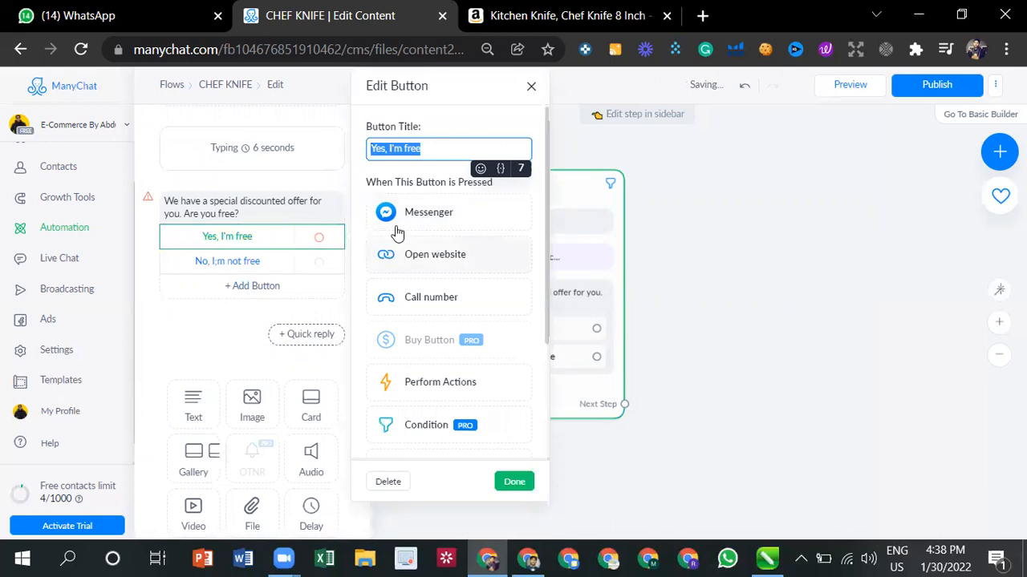
scroll(429, 305, down, 1)
scroll(428, 321, down, 1)
scroll(421, 265, up, 3)
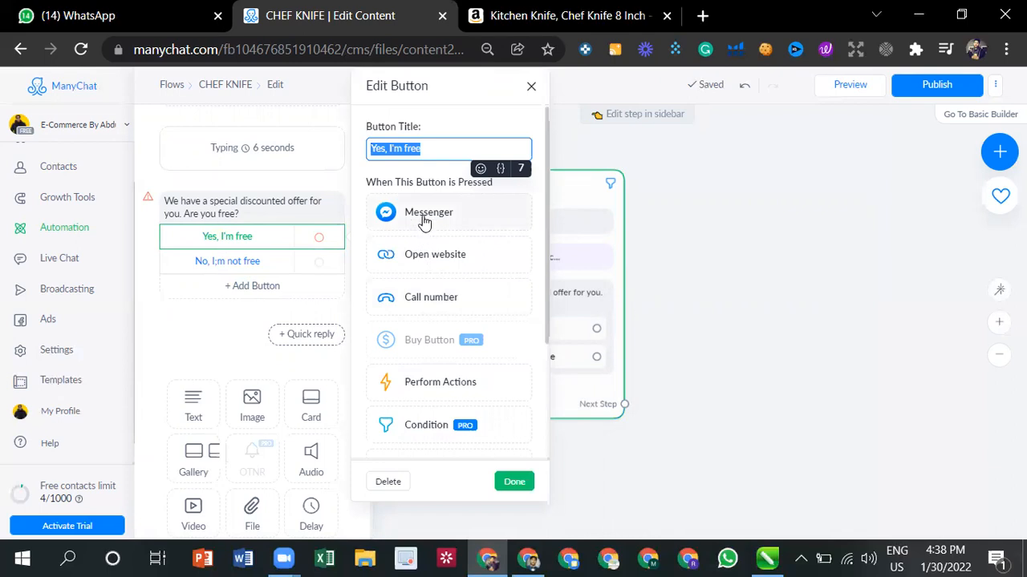
click(425, 215)
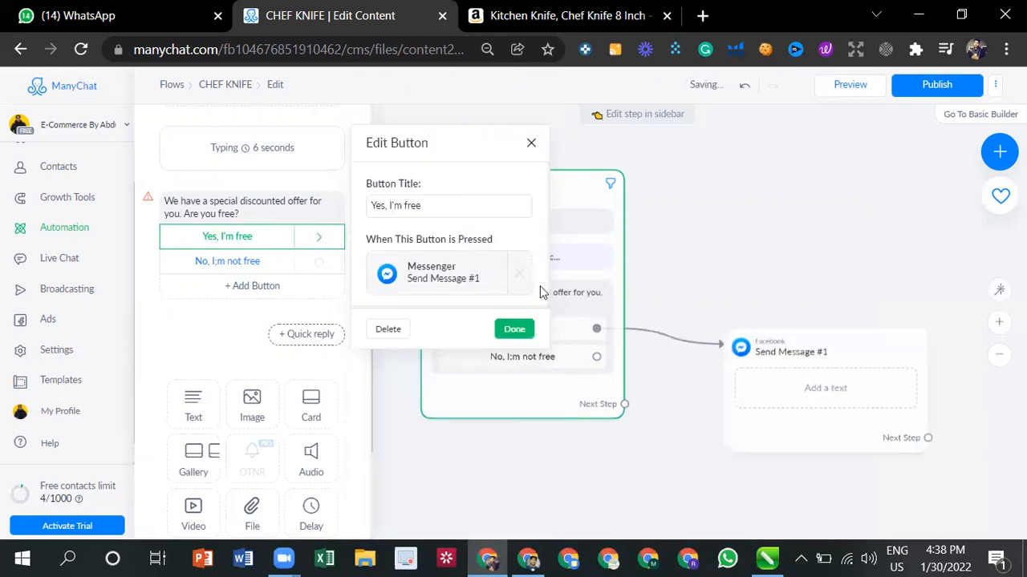
- Enter the text "We have a special chef kinife in discount for ypu" in the Send Message #1 step
click(442, 274)
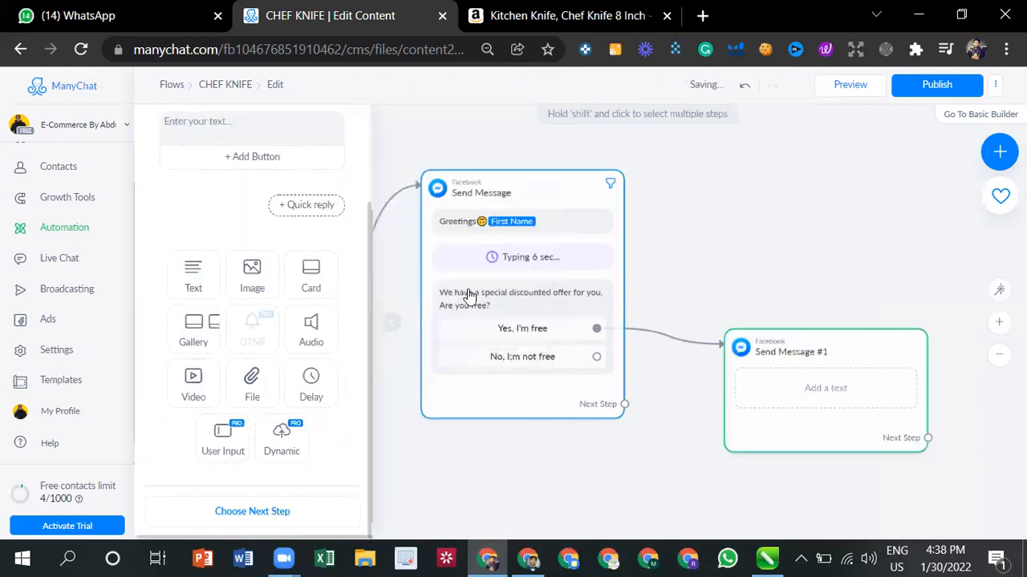
click(812, 387)
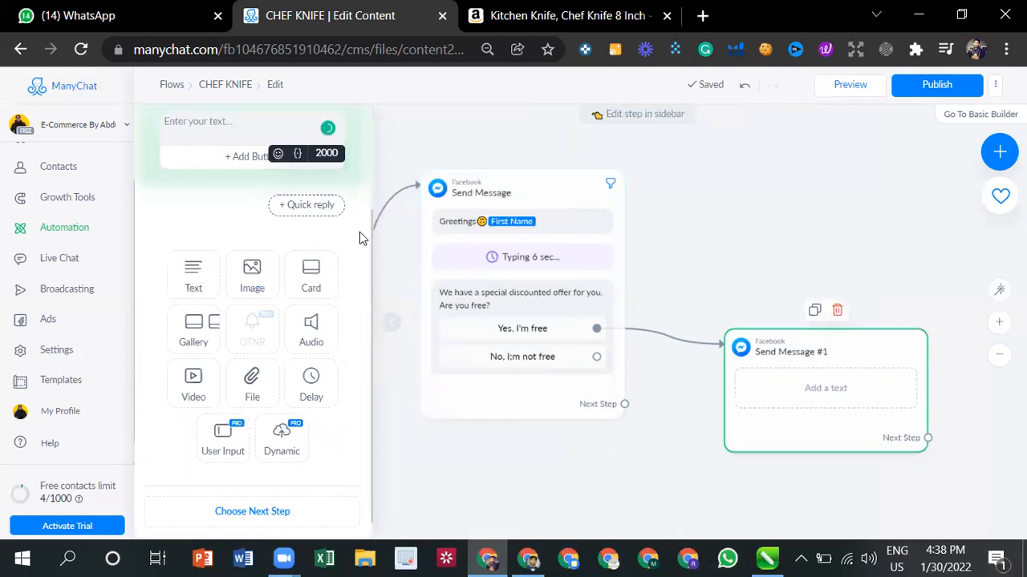
scroll(177, 166, up, 1)
scroll(177, 166, up, 1)
click(212, 226)
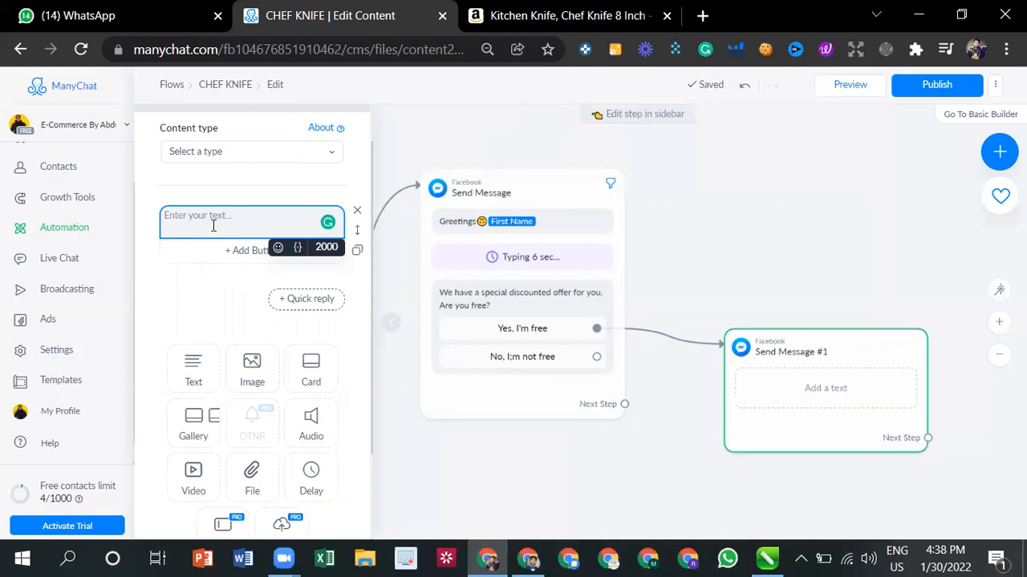
text(We )
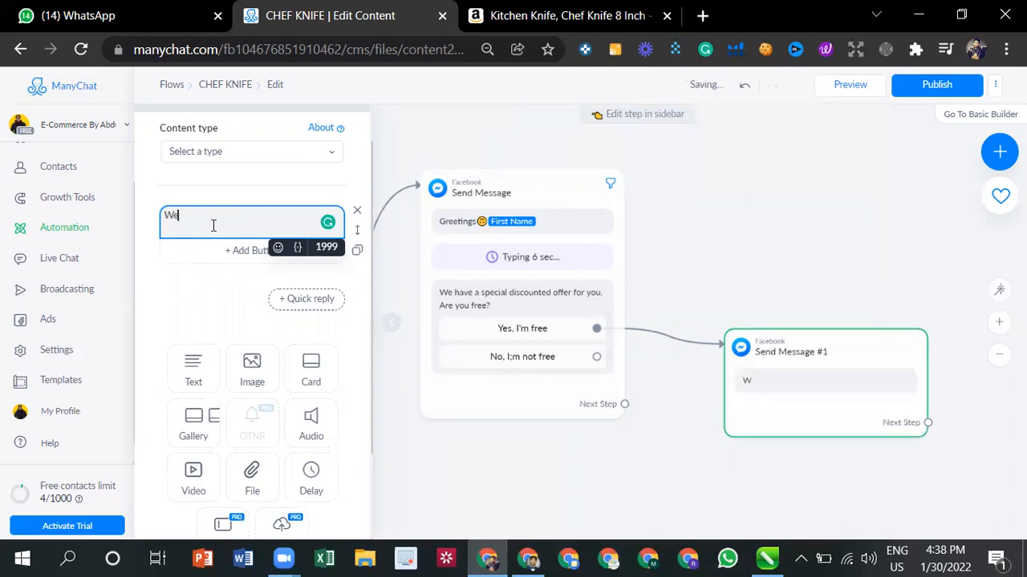
text(have a spe)
text(cial chef ki)
text(nife )
text(in discount fo)
text(r yo)
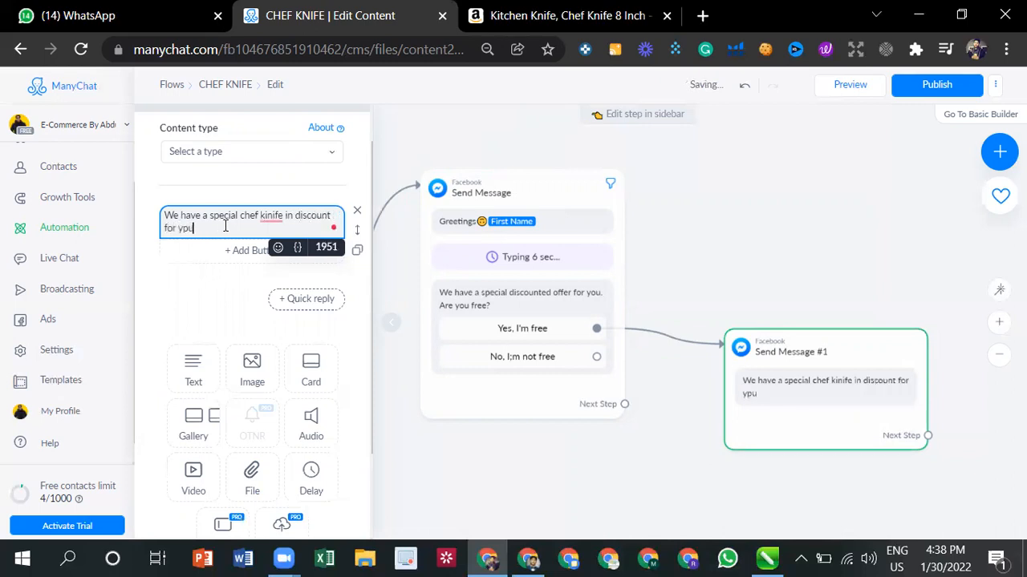
- Correct the misspelled words in the Send Message #1 text to "knife" and "you"
click(270, 216)
click(270, 233)
click(237, 224)
click(186, 228)
click(184, 247)
click(215, 249)
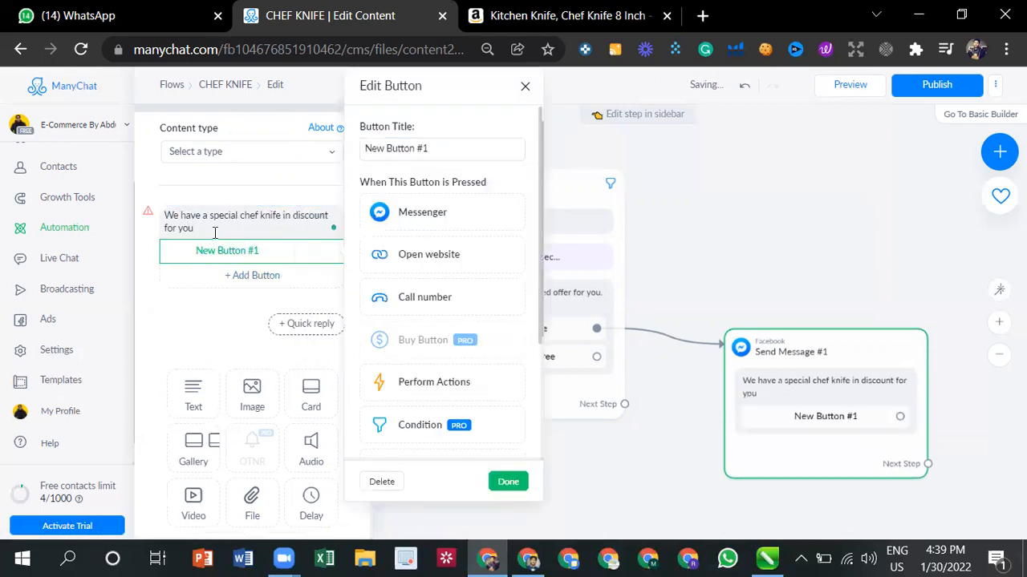
click(211, 232)
click(282, 252)
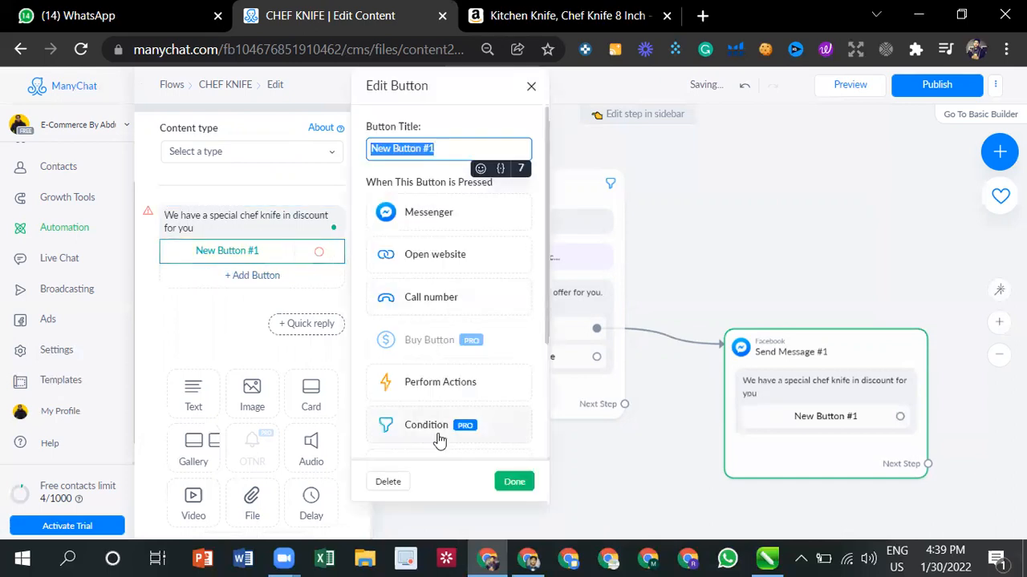
click(397, 484)
- Reword the Send Message #1 text to "We have a special chef knife a discount for you."
click(238, 217)
mouse_move(288, 217)
mouse_move(287, 219)
click(298, 247)
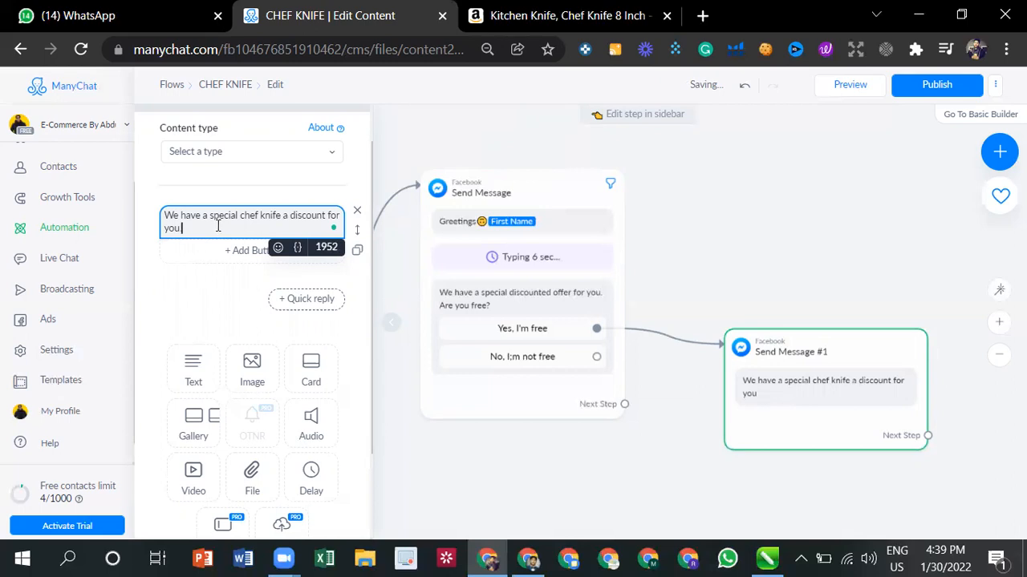
- Add an image block below the text in Send Message #1 and upload 71nmcfmY7kL._AC_SL1500_.jpg from Downloads
click(236, 379)
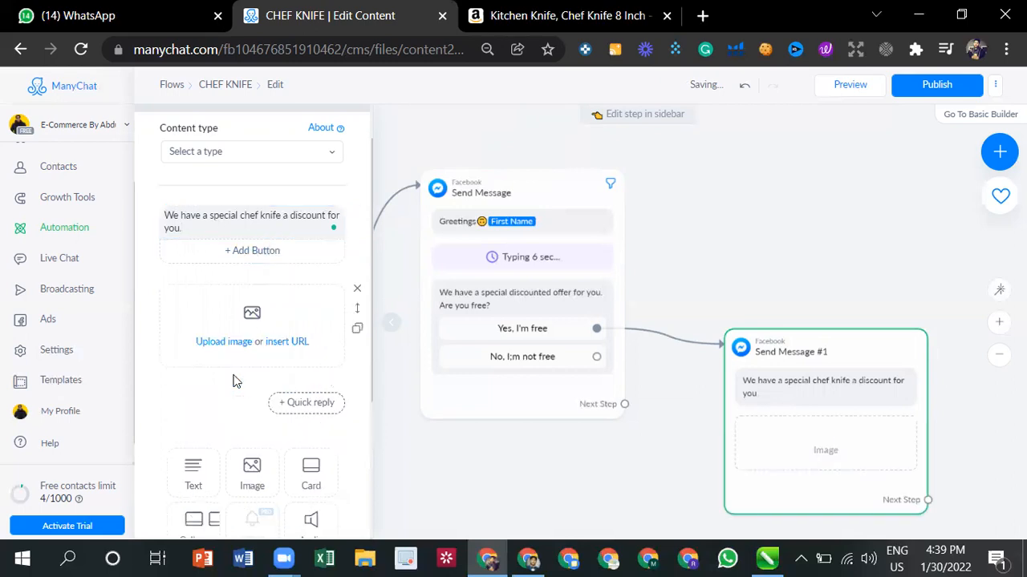
click(253, 316)
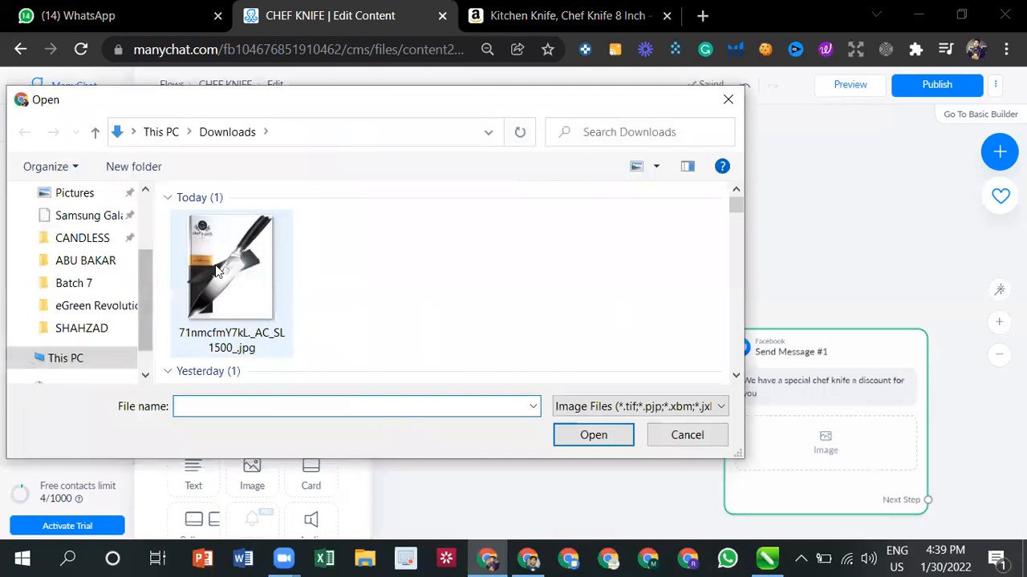
double_click(215, 271)
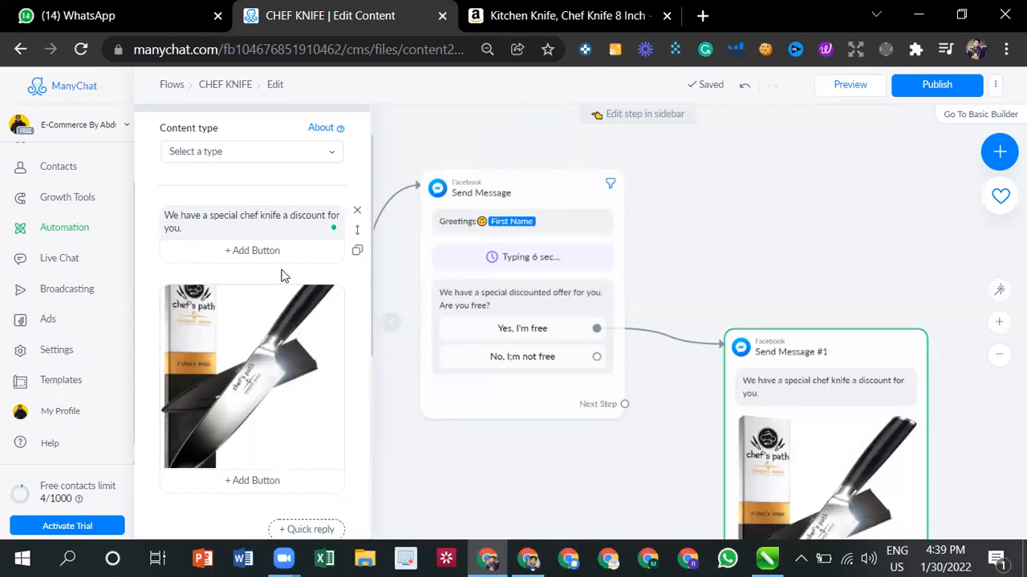
scroll(281, 276, down, 4)
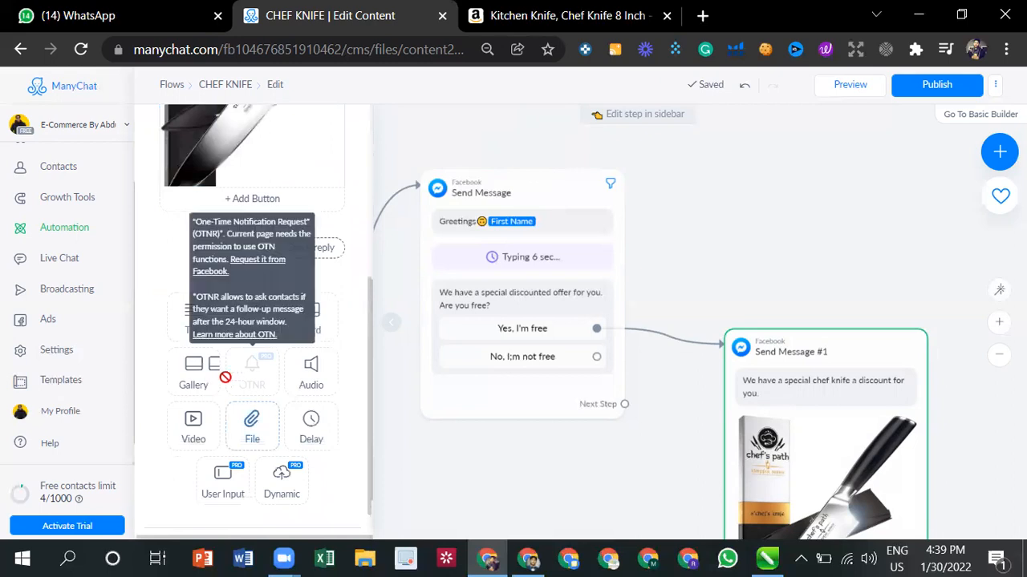
scroll(314, 279, up, 3)
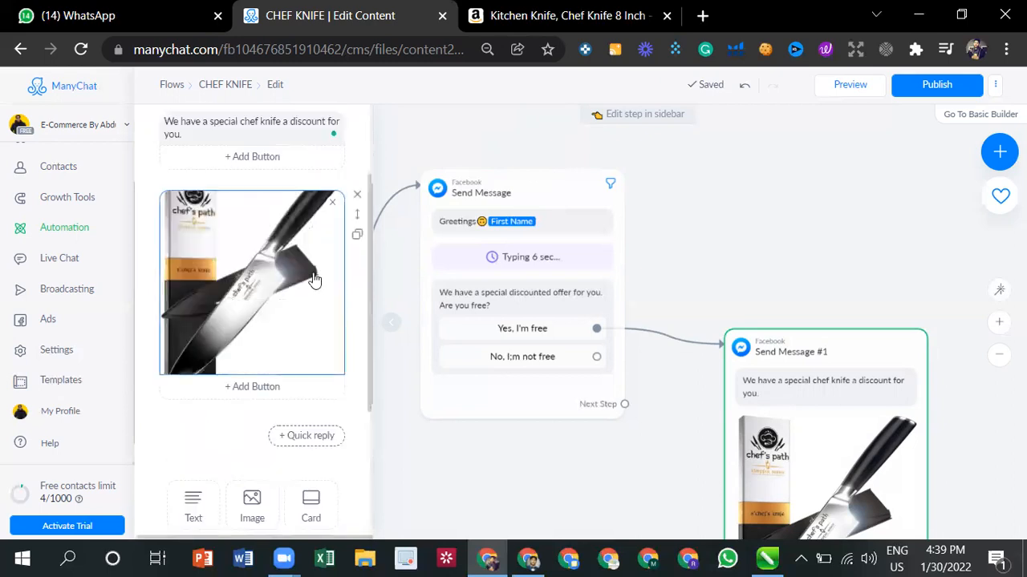
scroll(315, 279, up, 2)
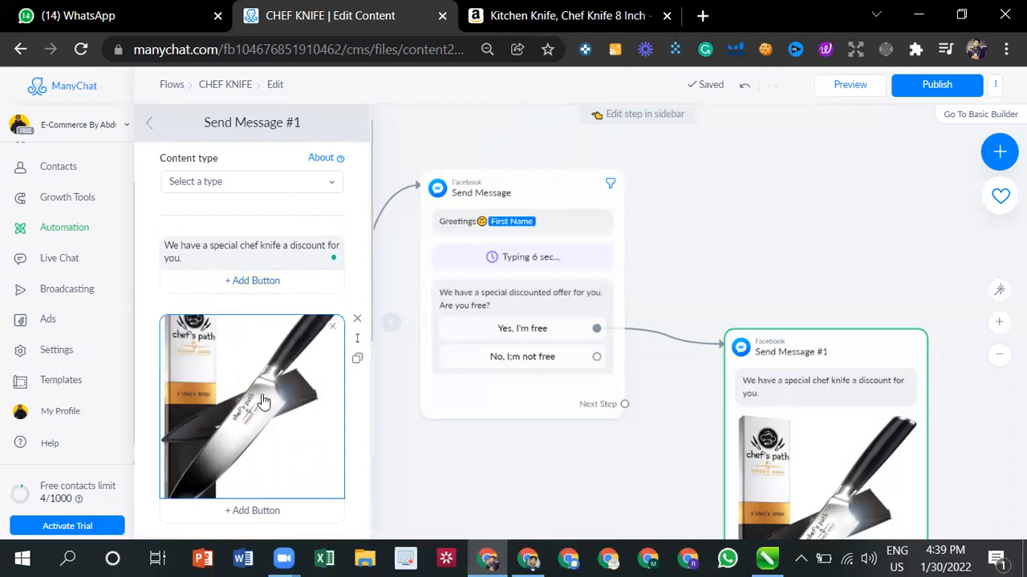
scroll(278, 357, down, 1)
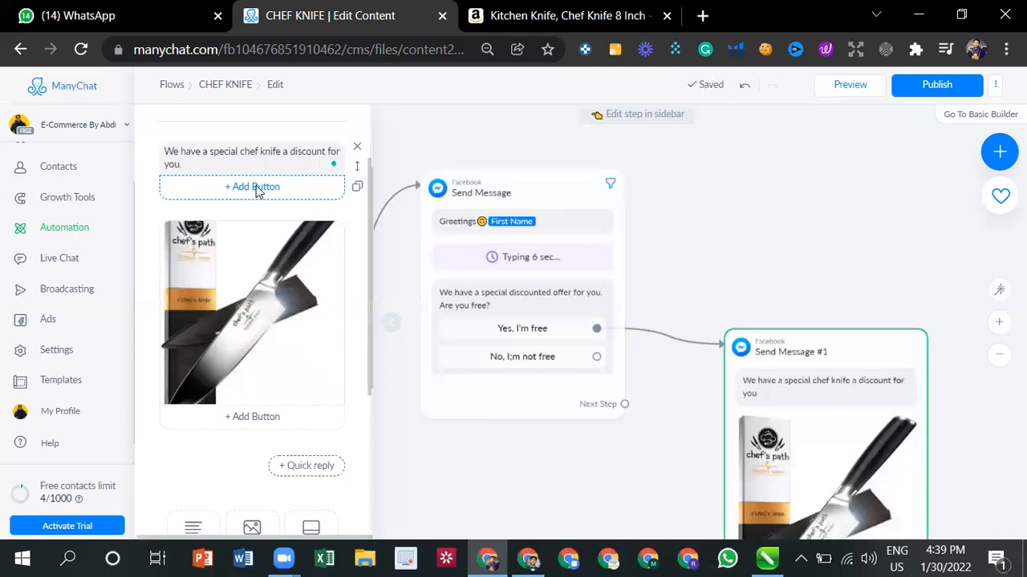
click(253, 189)
scroll(419, 381, down, 2)
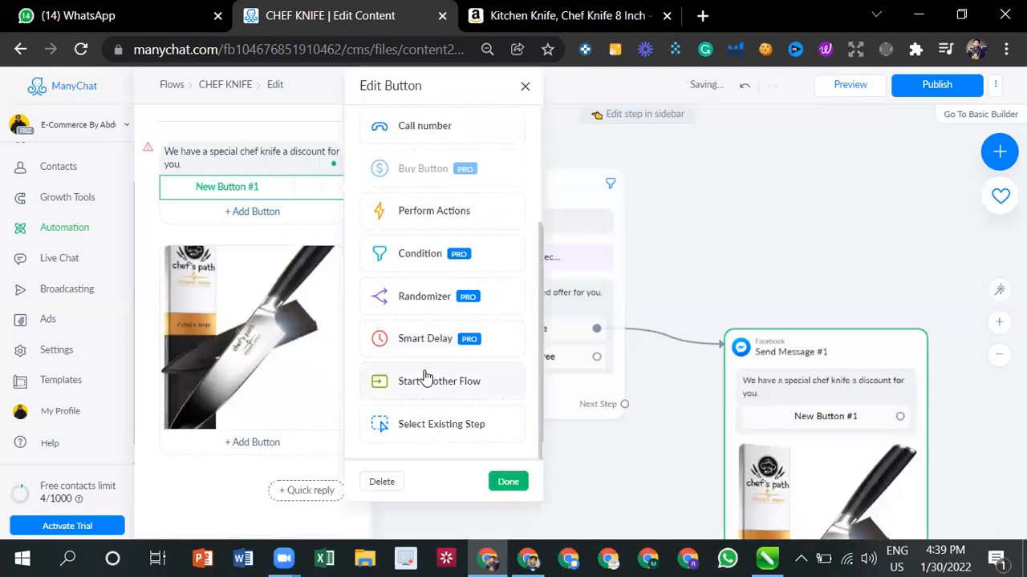
scroll(424, 384, up, 1)
scroll(420, 289, up, 1)
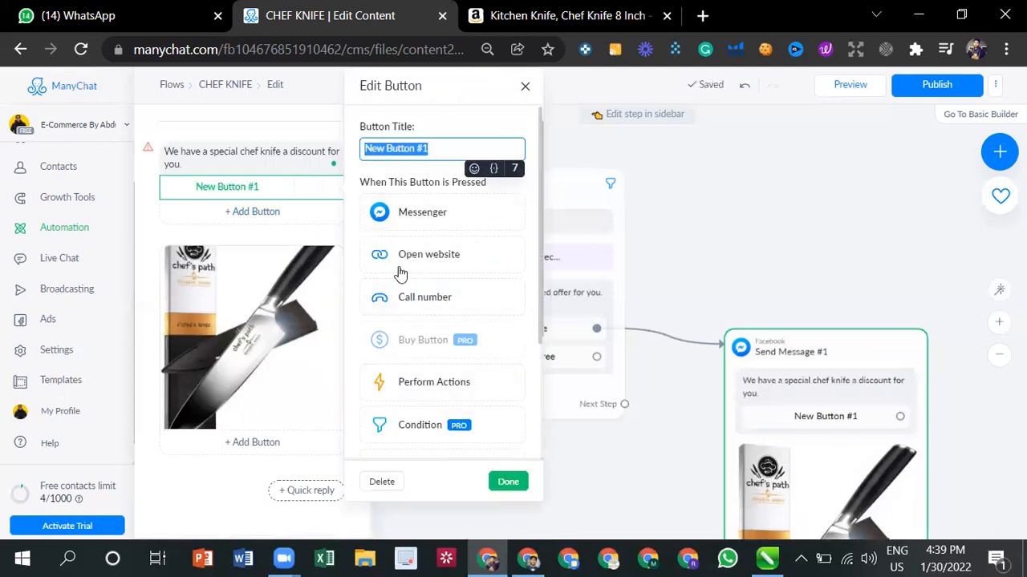
click(417, 250)
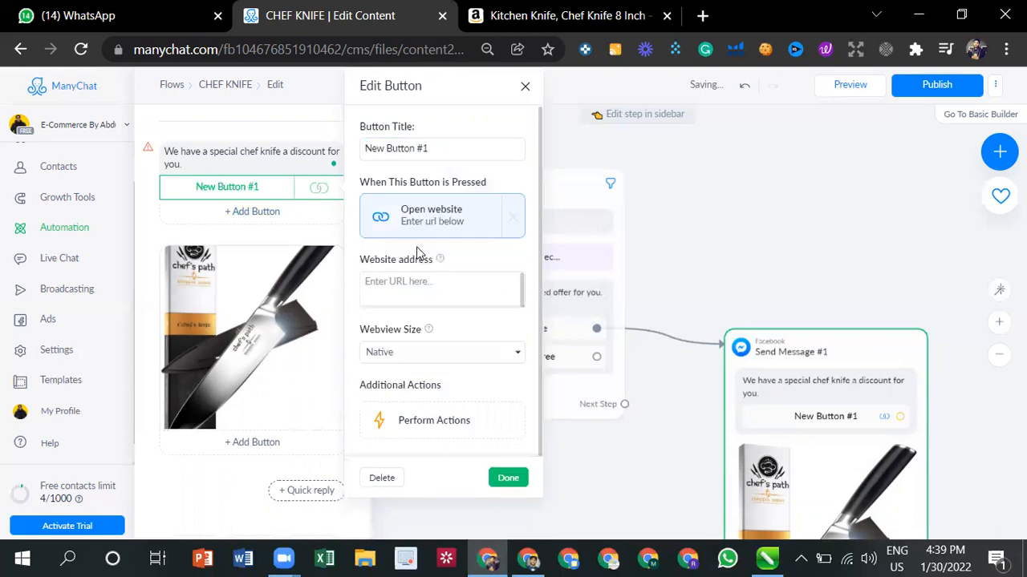
click(419, 287)
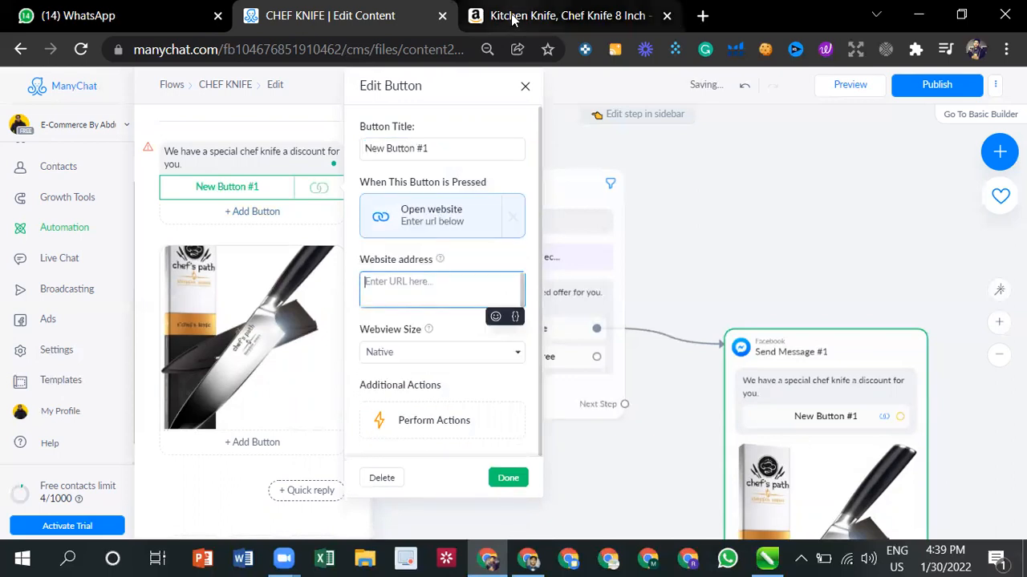
click(525, 86)
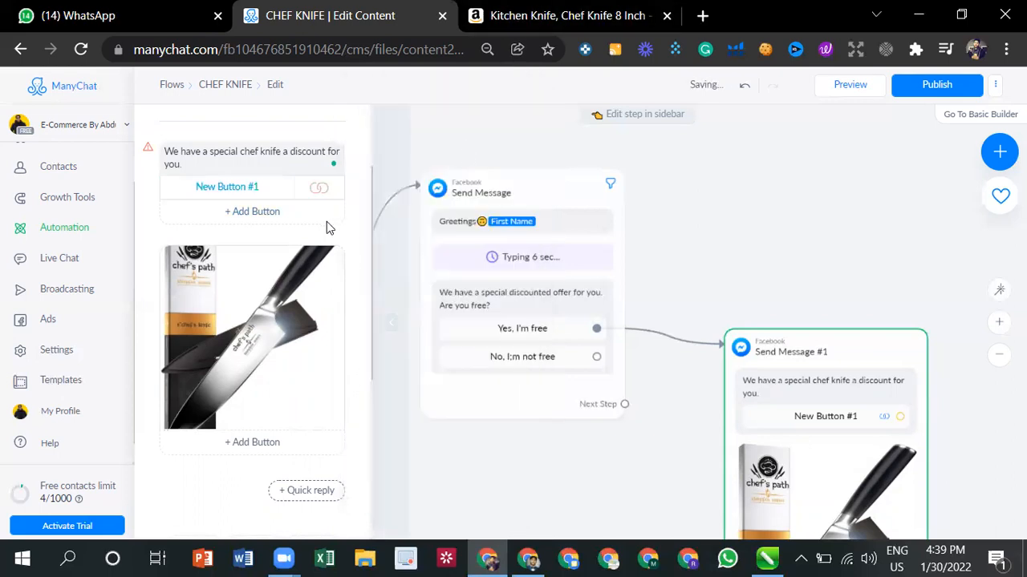
click(262, 190)
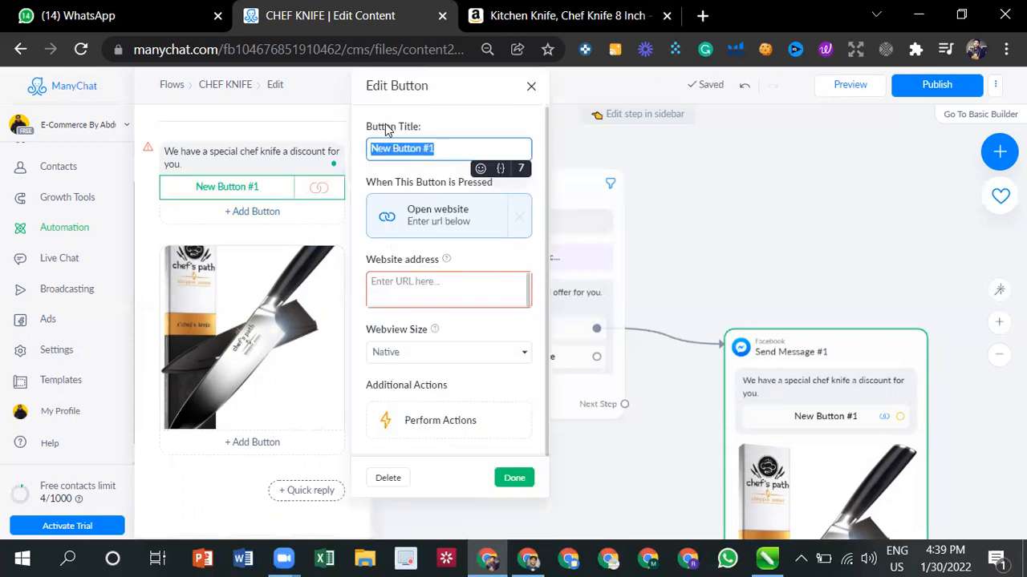
click(399, 479)
click(389, 478)
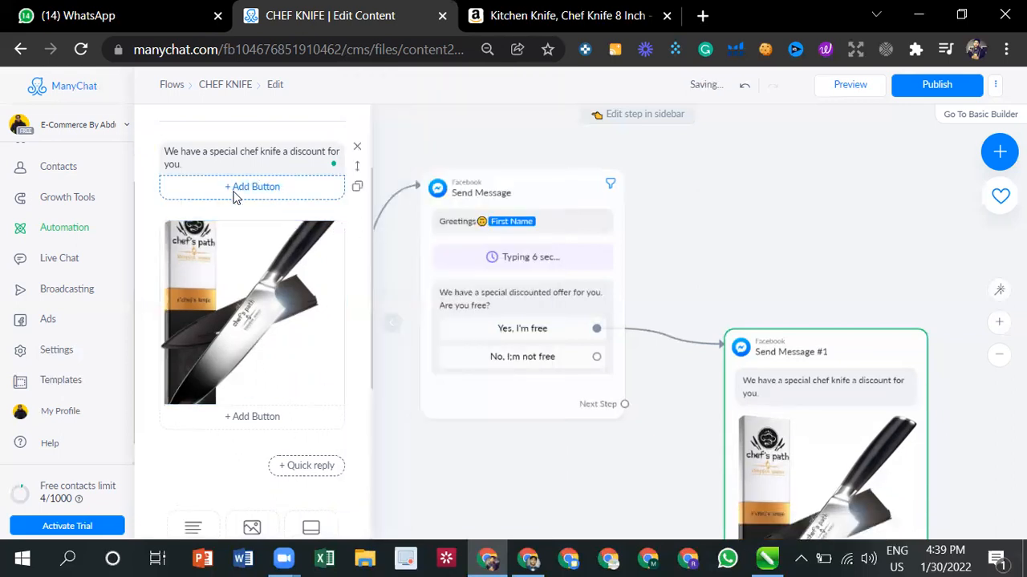
- Add a button titled "URL" under the chef knife text and set it to open a website
click(261, 189)
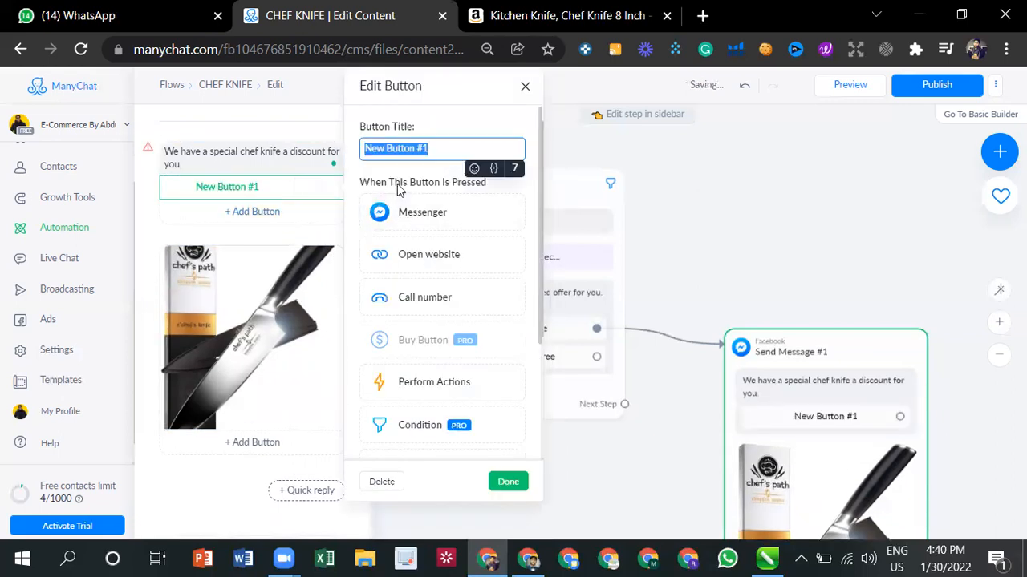
text(URL)
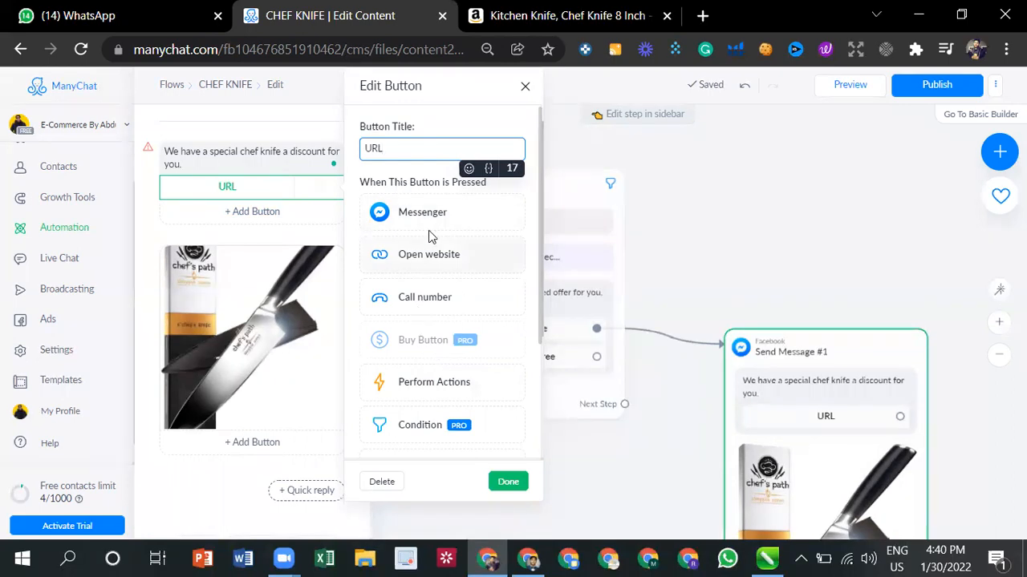
click(441, 274)
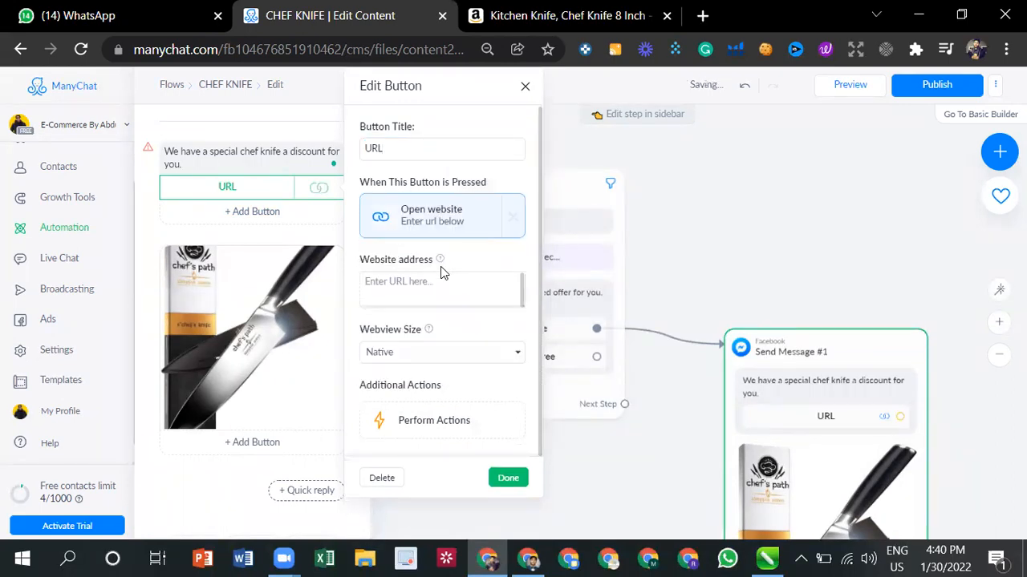
- Copy the address of the Amazon chef knife page into the URL button's website address and save the button
click(561, 16)
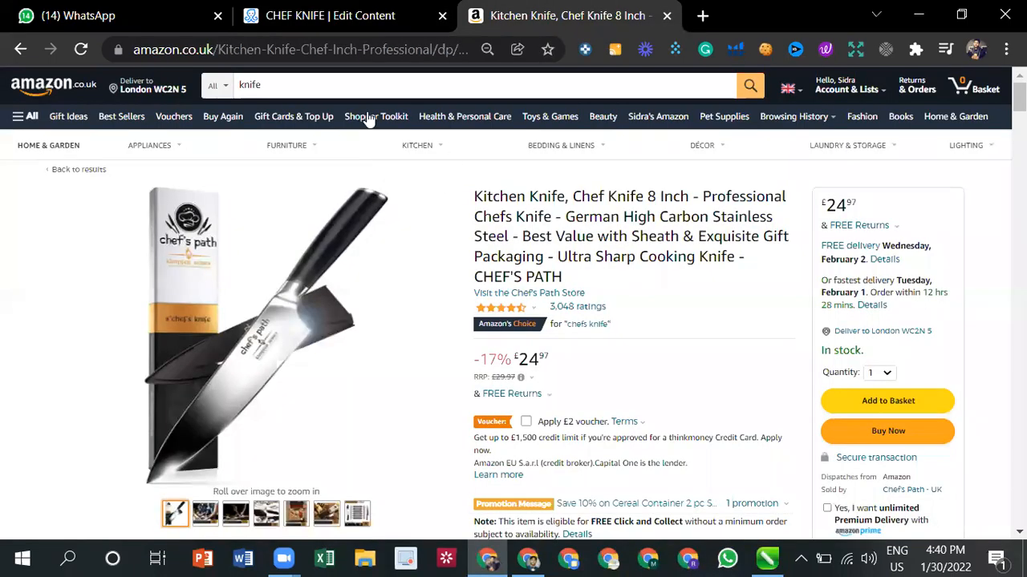
click(324, 40)
right_click(324, 40)
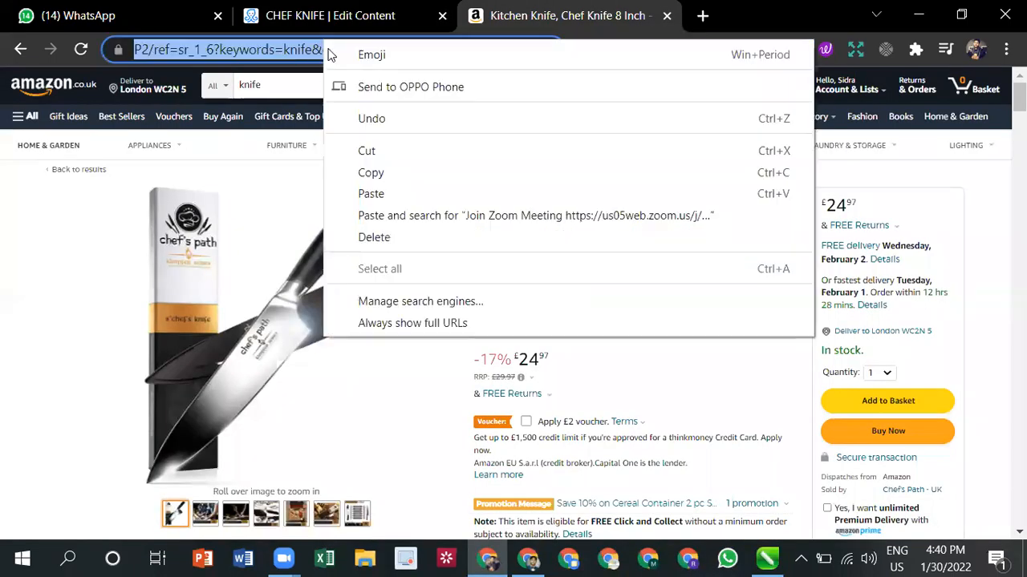
click(374, 174)
click(344, 17)
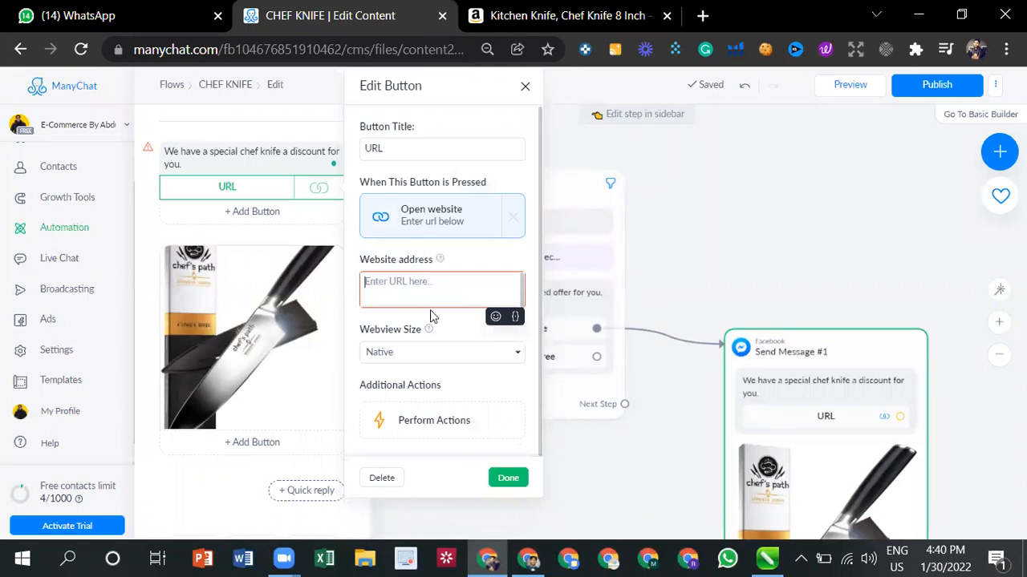
right_click(416, 288)
click(466, 392)
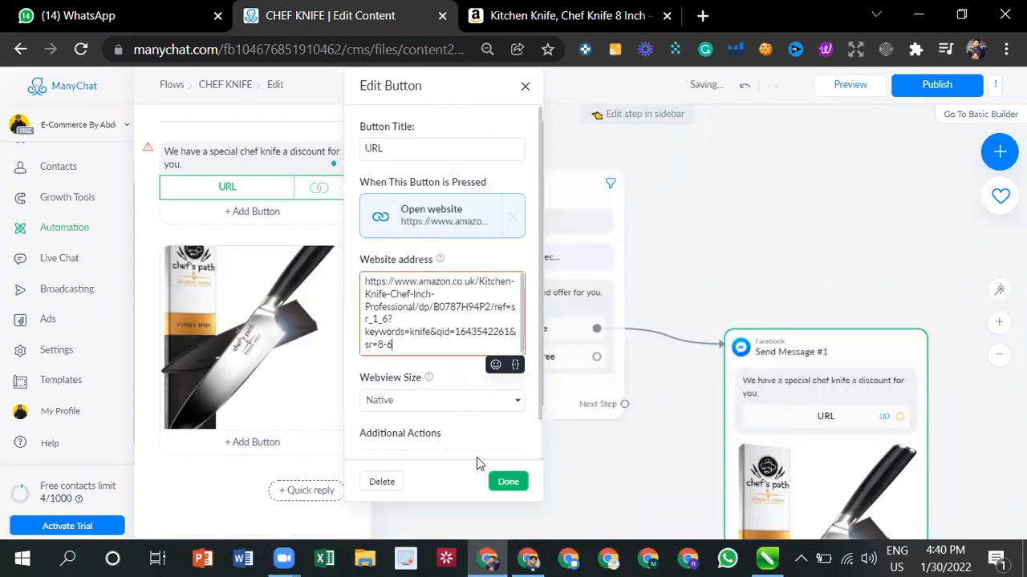
click(507, 481)
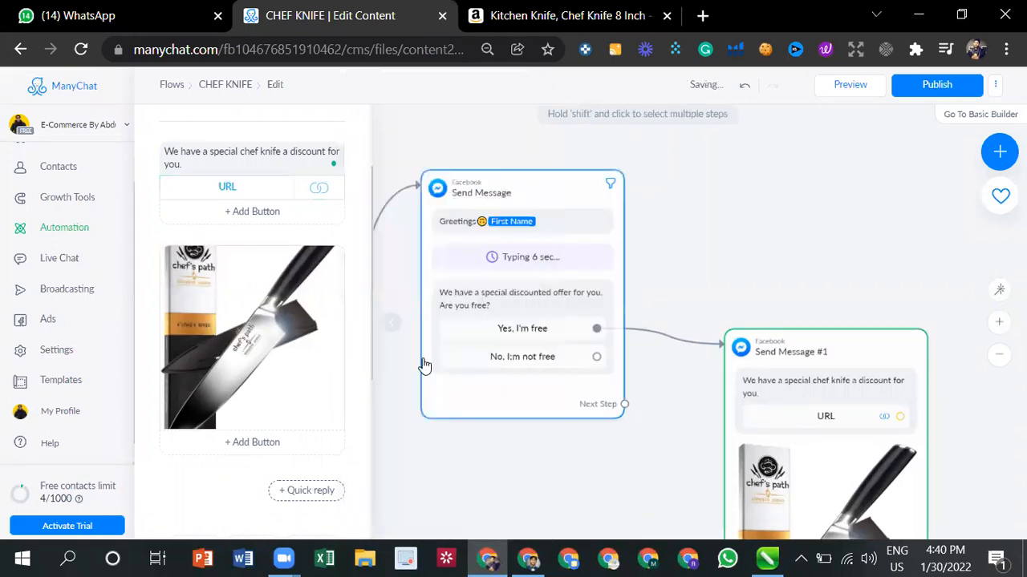
- Add a second button under the chef knife text, titled "Its ok, We will remind you latter", and save it
click(255, 212)
click(250, 213)
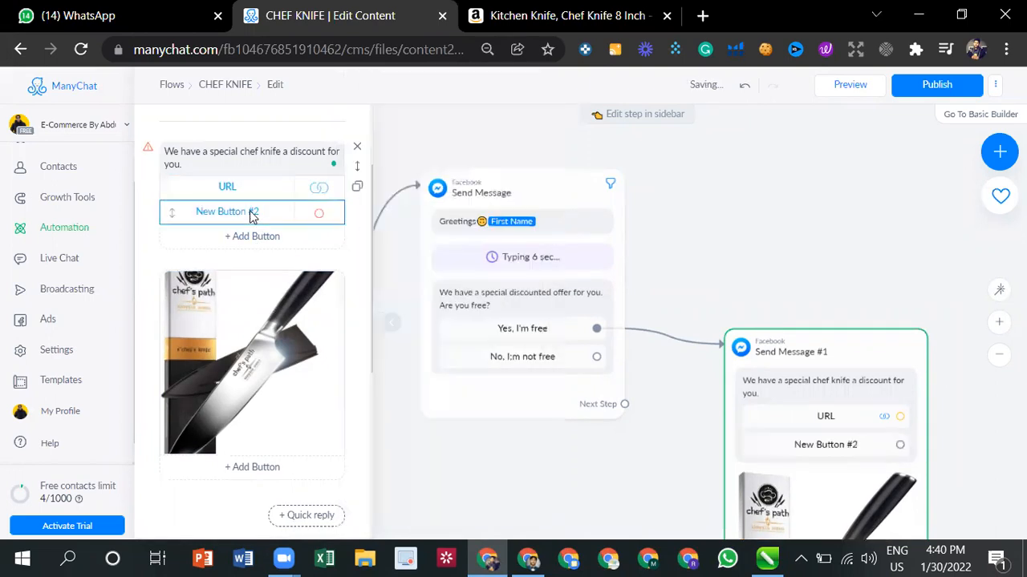
click(225, 217)
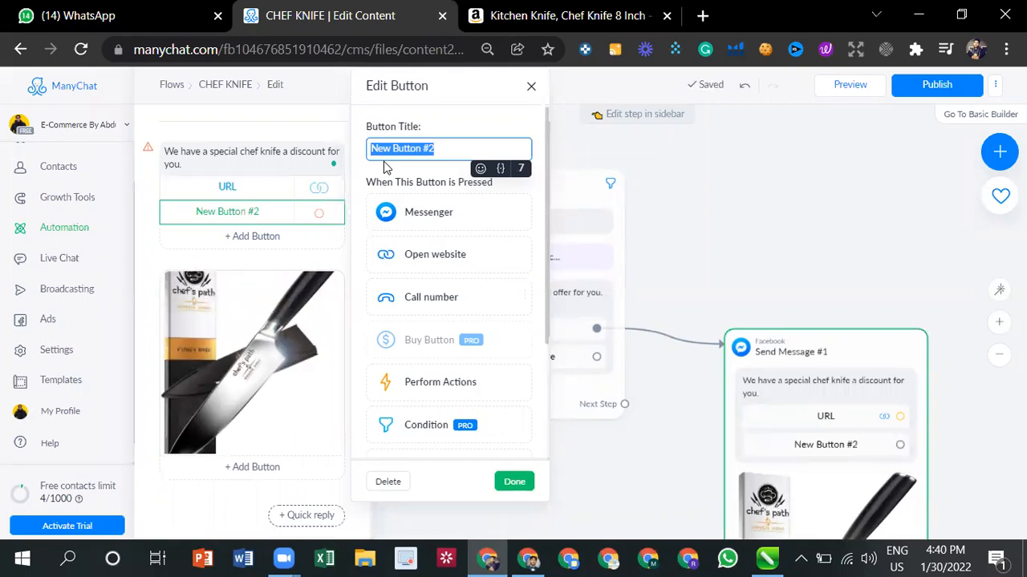
key(BackSpace)
text(Its)
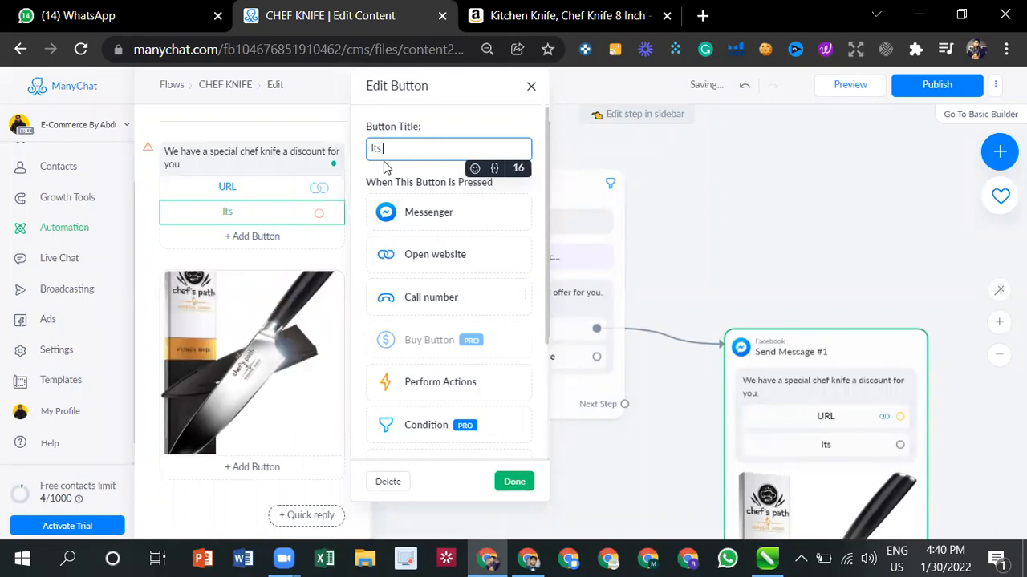
text( ck W)
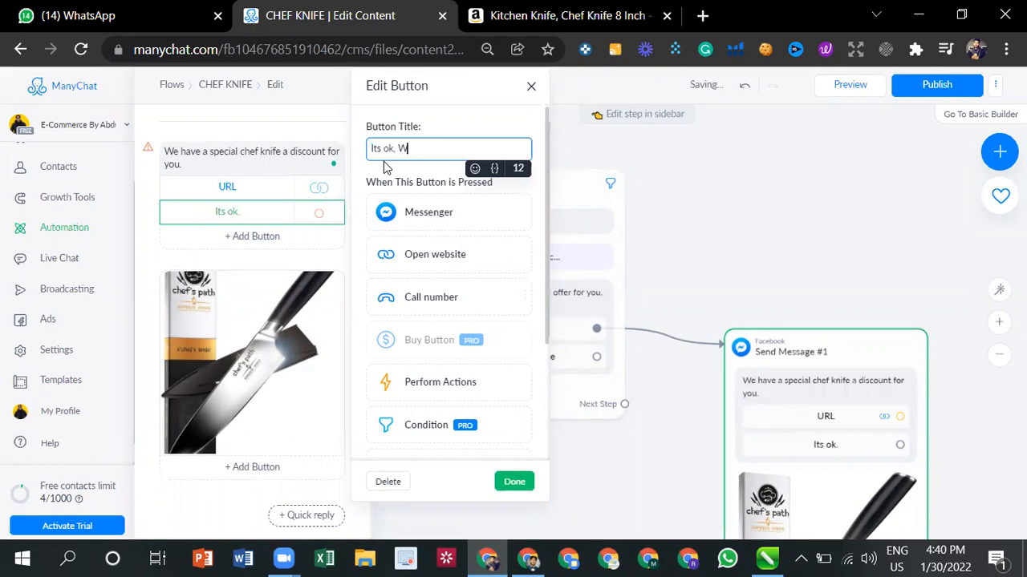
text(e will remind you latter)
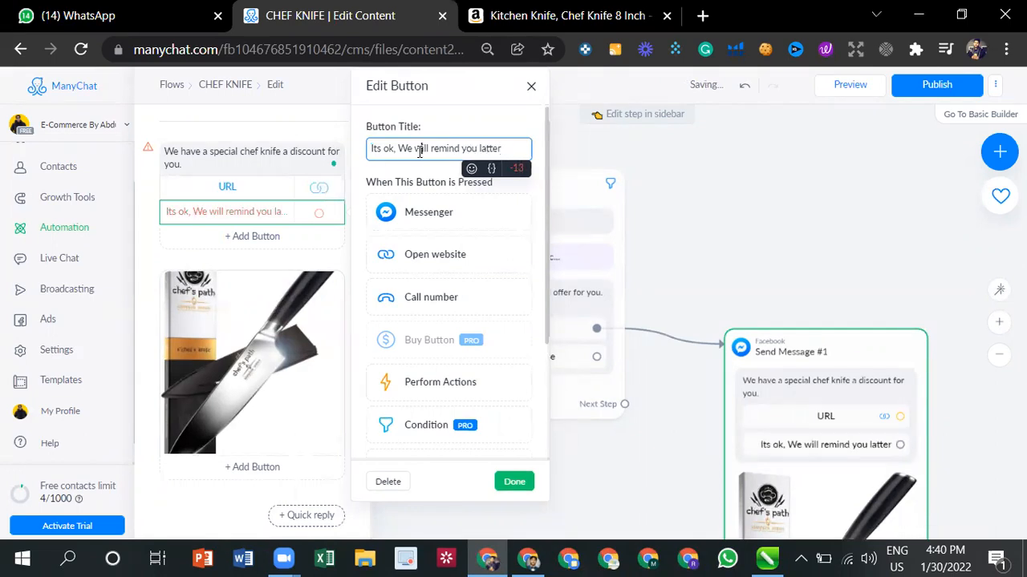
click(514, 481)
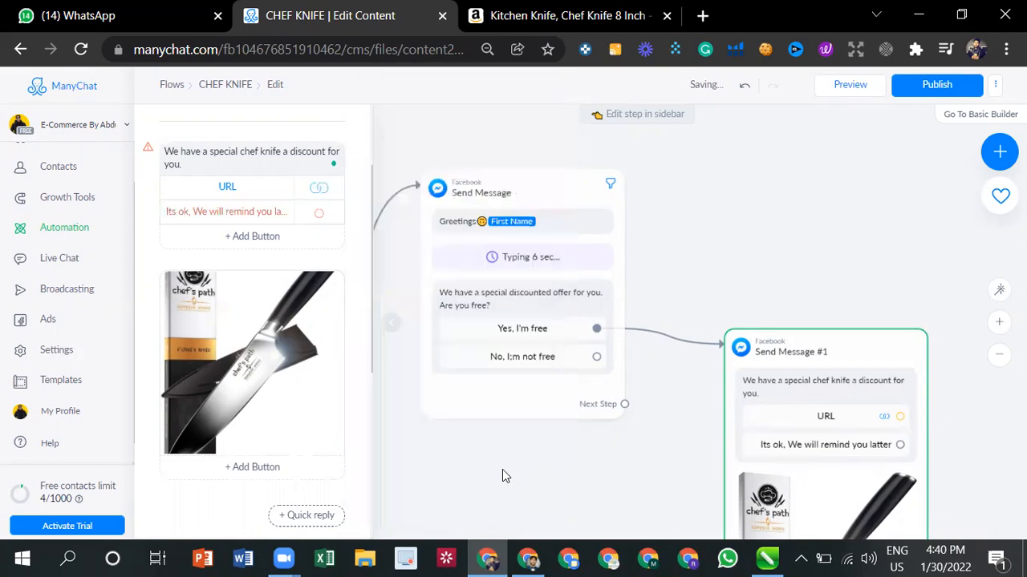
- Replace the title of the second button under the chef knife text with "Its Okay!" and save the button
click(286, 217)
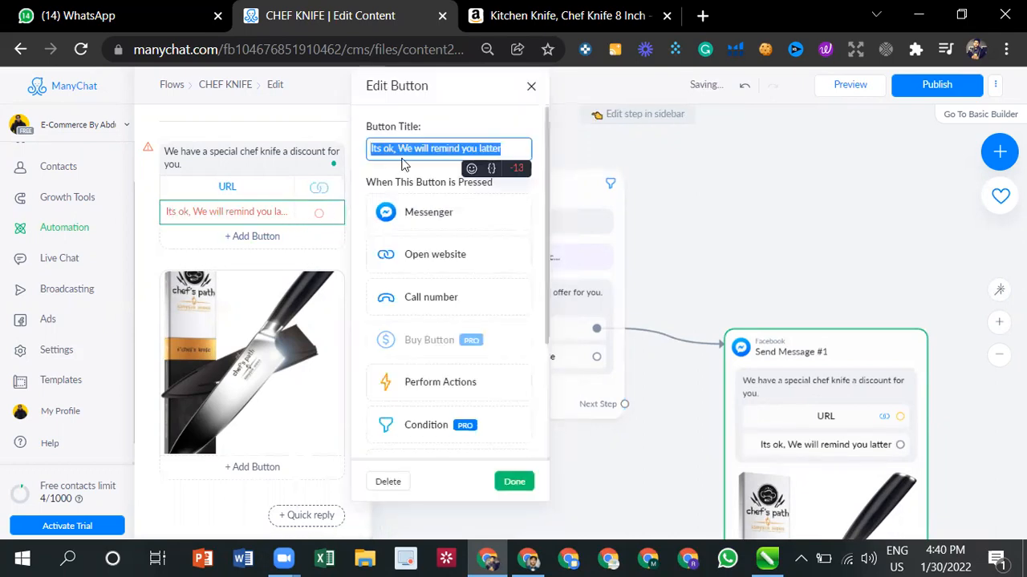
click(503, 148)
key(BackSpace)
key(BackSpace)
key(BackSpace)
key(BackSpace)
key(BackSpace)
key(BackSpace)
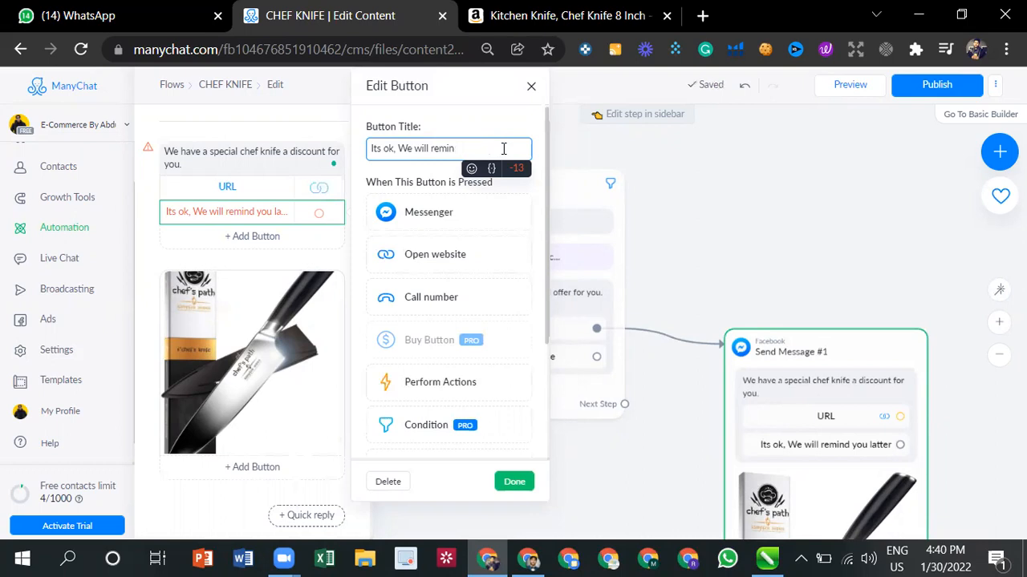
key(BackSpace)
key(BackSpace)
key(BackSpace)
key(BackSpace)
key(BackSpace)
key(BackSpace)
key(BackSpace)
key(BackSpace)
key(BackSpace)
key(BackSpace)
key(BackSpace)
key(BackSpace)
key(BackSpace)
key(BackSpace)
key(BackSpace)
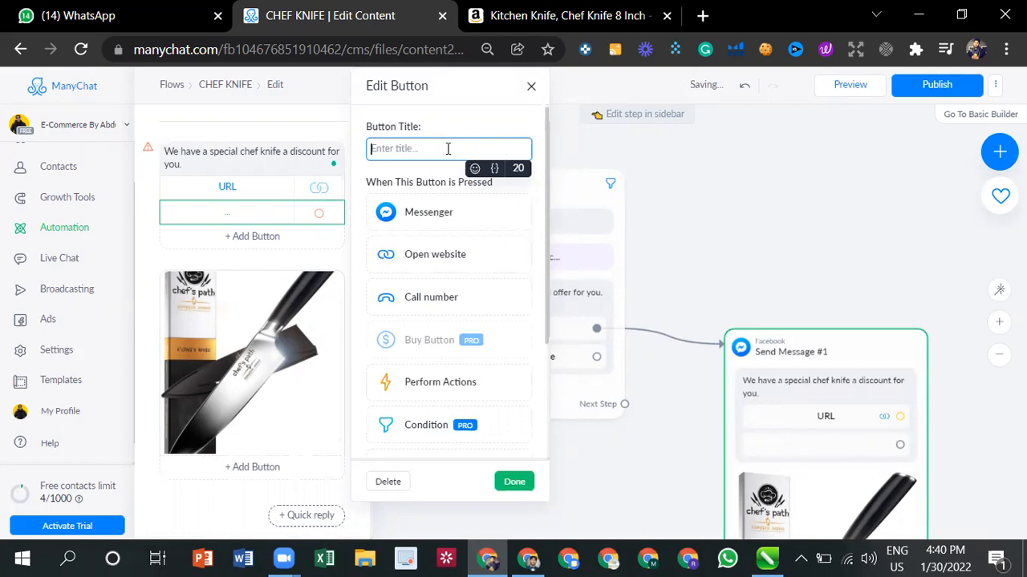
click(252, 212)
click(252, 213)
text(Its Okay, will)
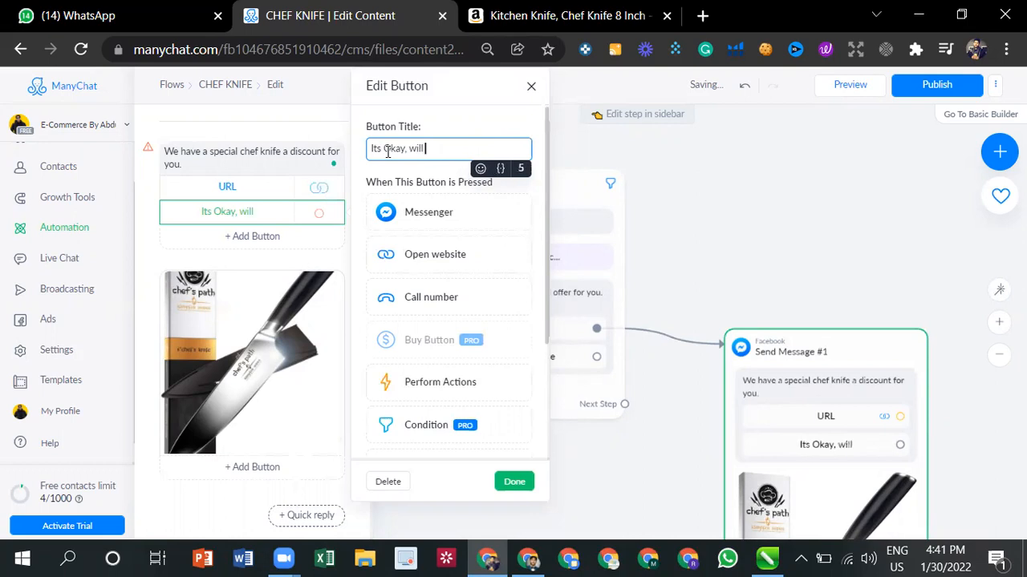
key(BackSpace)
key(BackSpace)
key(BackSpace)
key(BackSpace)
key(BackSpace)
key(BackSpace)
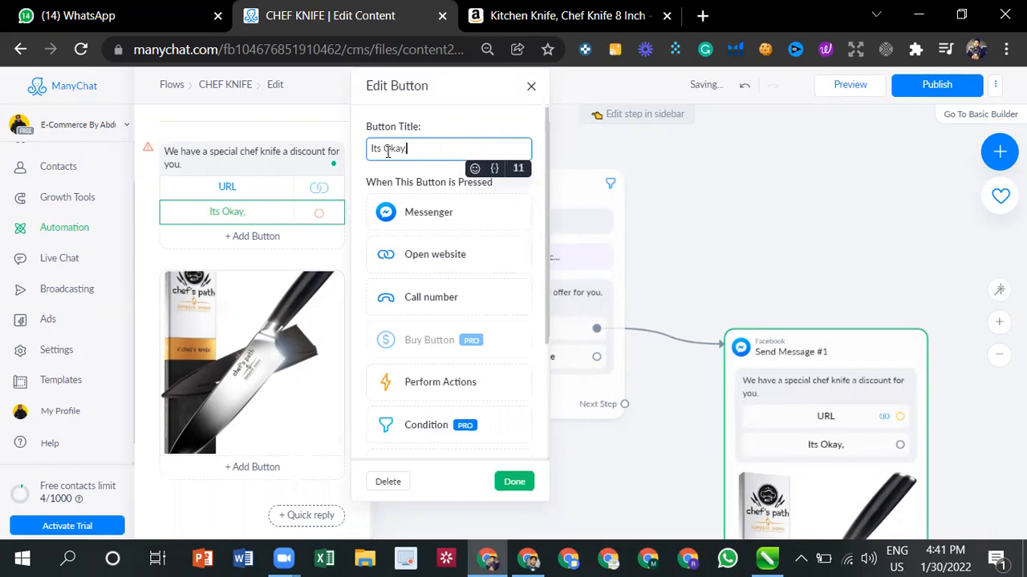
key(BackSpace)
text(!)
click(515, 481)
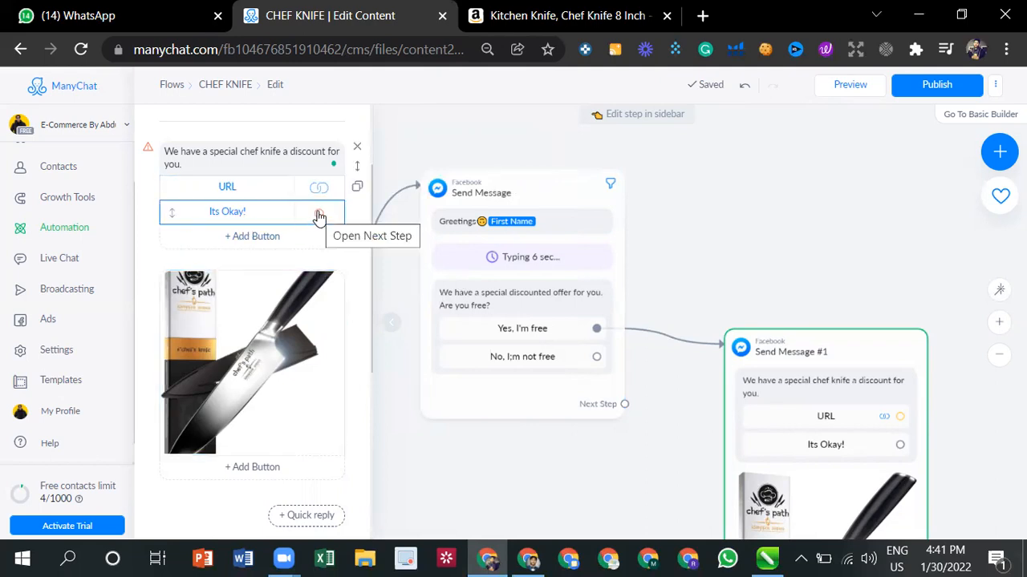
- Set the "Its Okay!" button to send a new Messenger message and open that message for editing
click(279, 212)
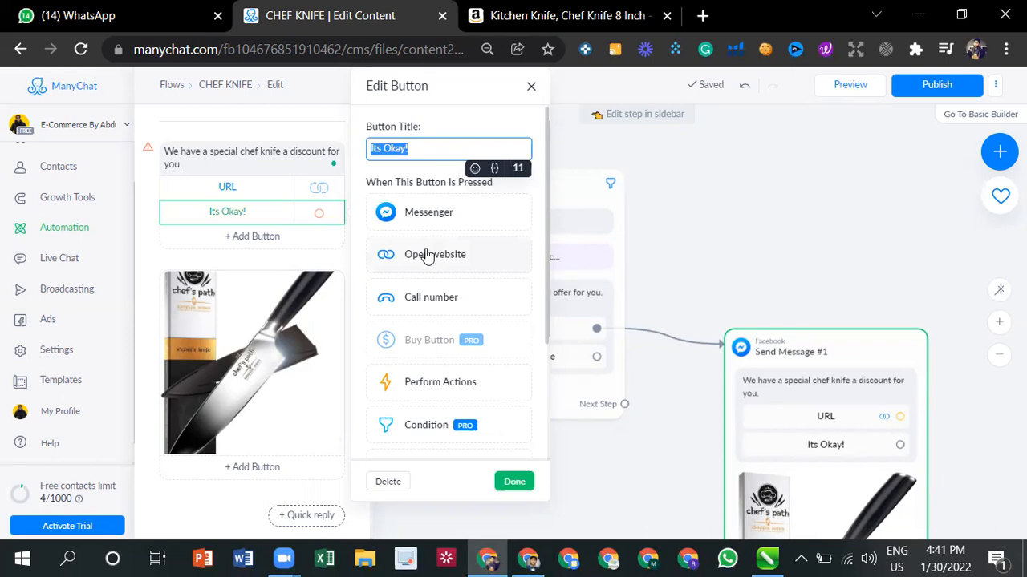
click(447, 221)
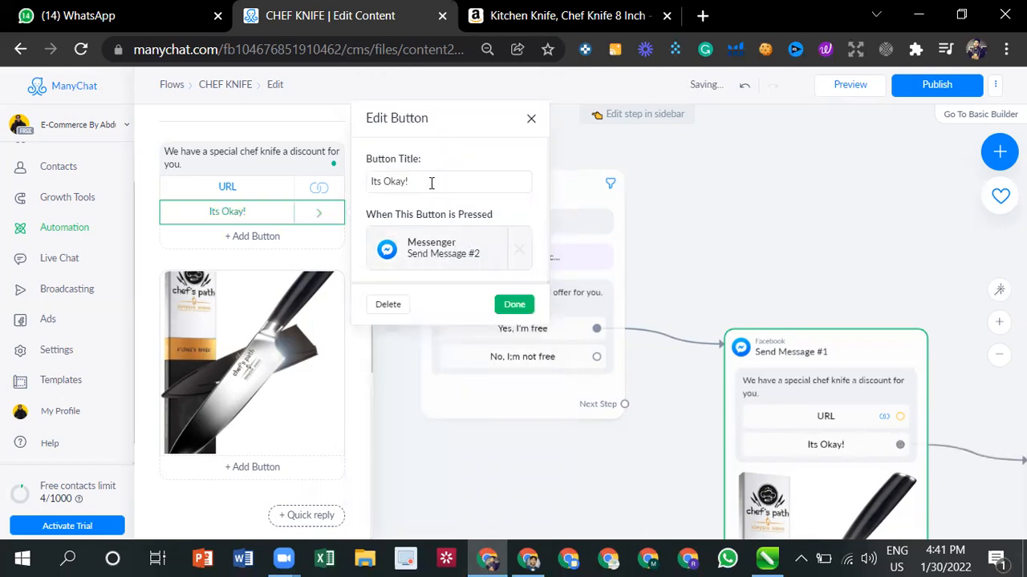
click(427, 233)
- Enter "Have a nice day!" as the text of Send Message #2 and leave the message editor
click(267, 160)
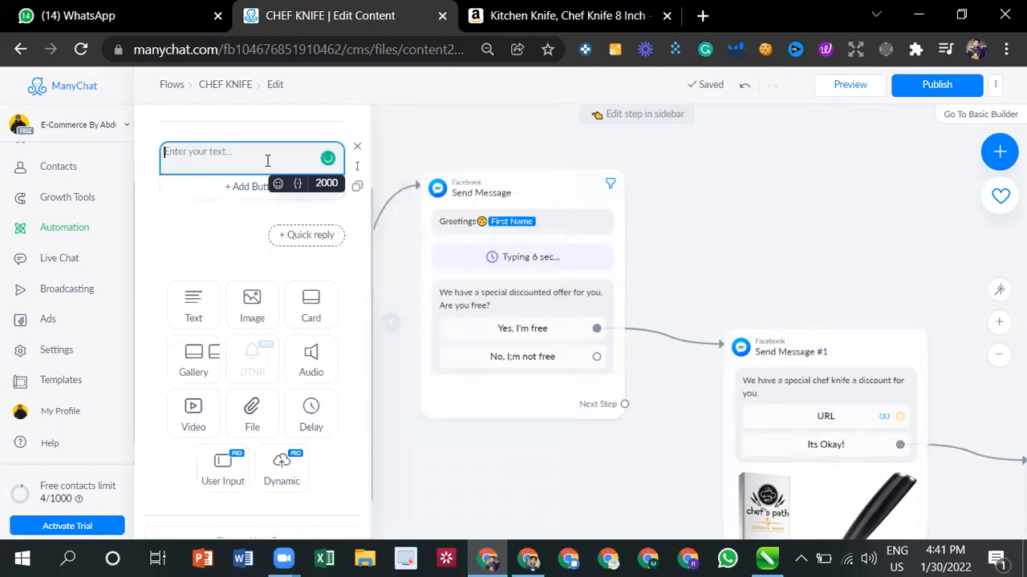
text(Have a nice da)
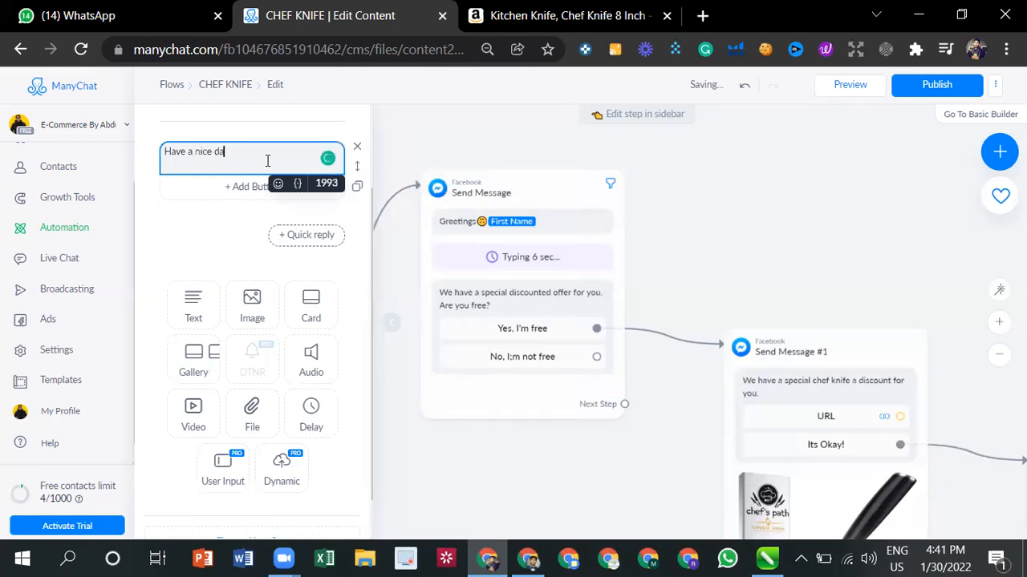
text(y!)
click(738, 319)
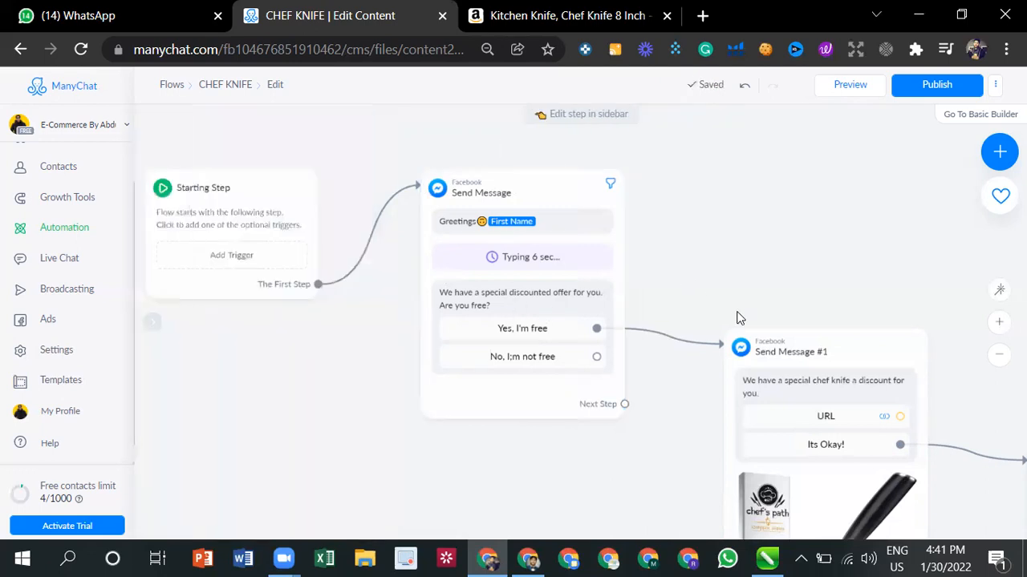
- Connect the "No, I;m not free" button of the greeting message to Send Message #2
scroll(708, 329, down, 3)
drag(389, 371, 201, 337)
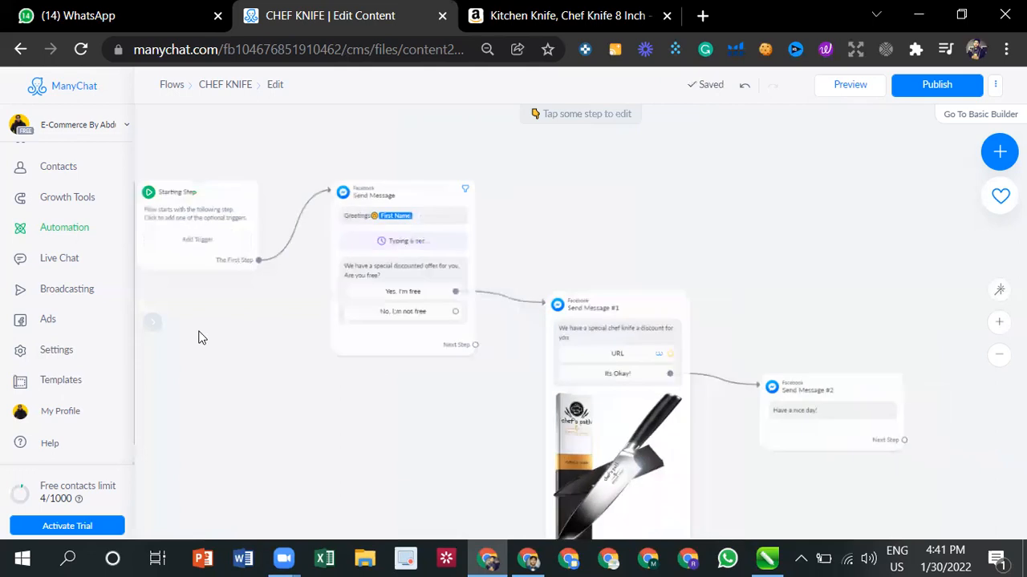
scroll(323, 303, up, 5)
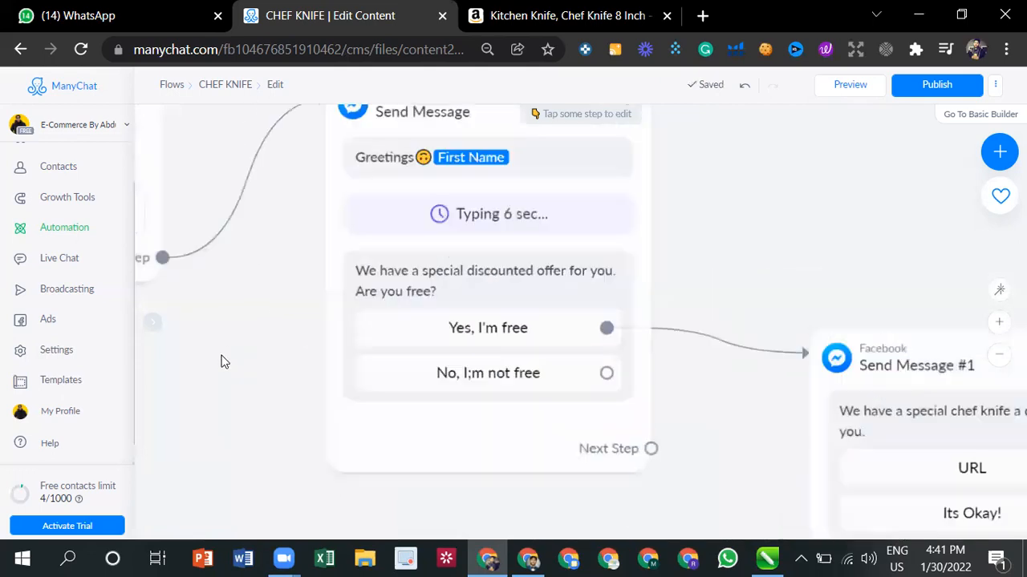
click(356, 214)
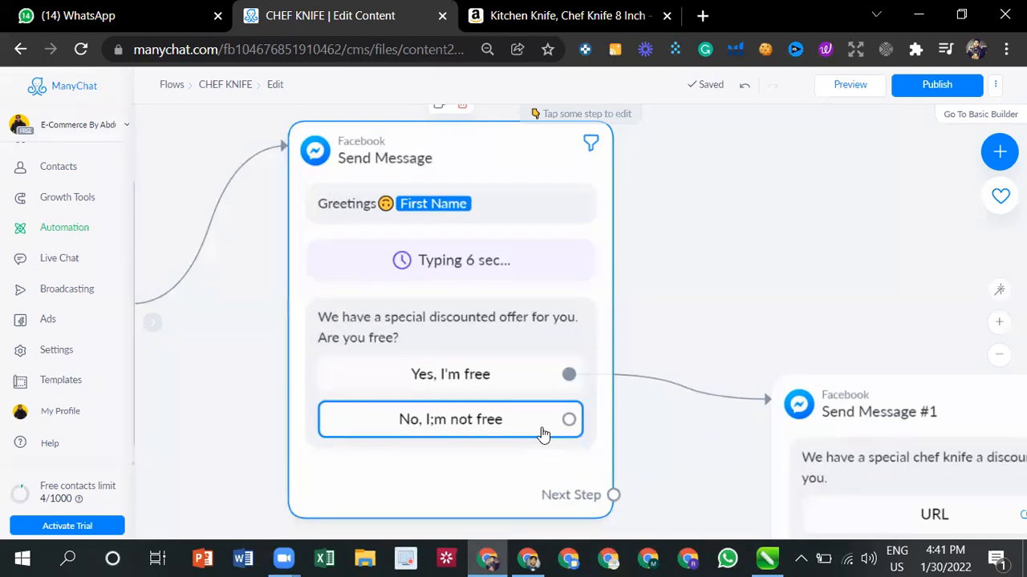
click(646, 347)
drag(646, 299, 400, 184)
scroll(440, 205, down, 3)
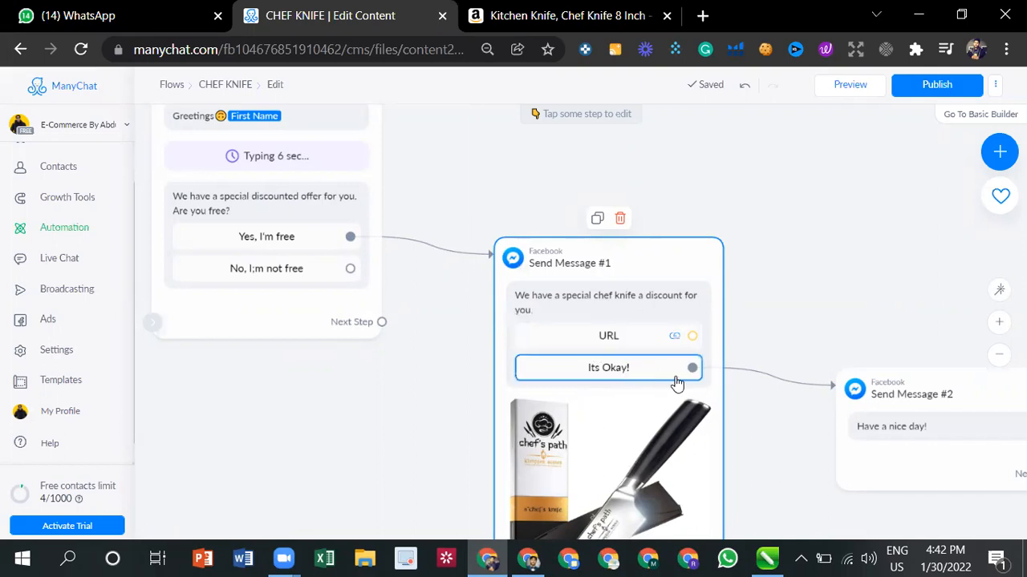
drag(852, 290, 638, 256)
drag(722, 250, 965, 227)
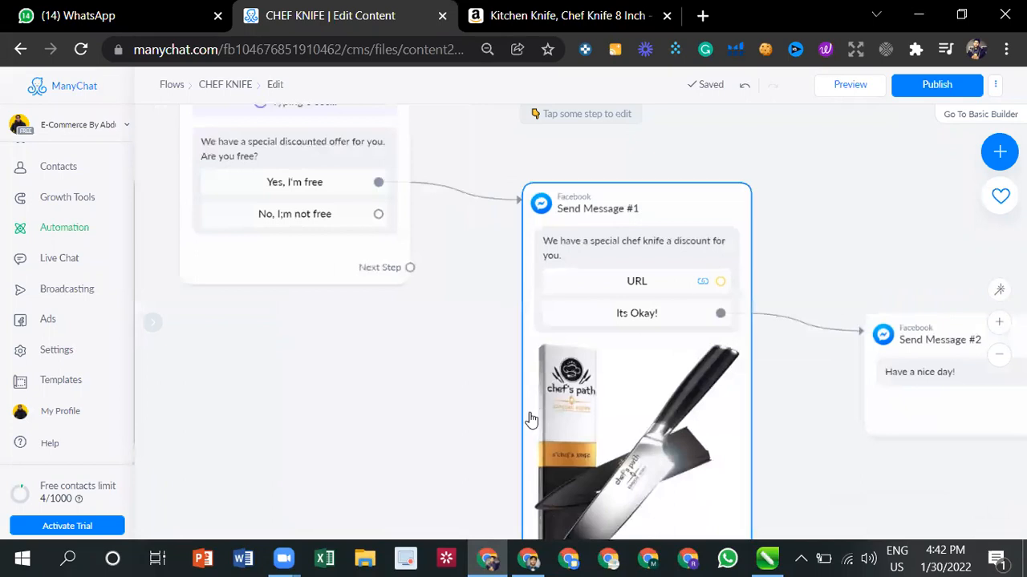
click(378, 217)
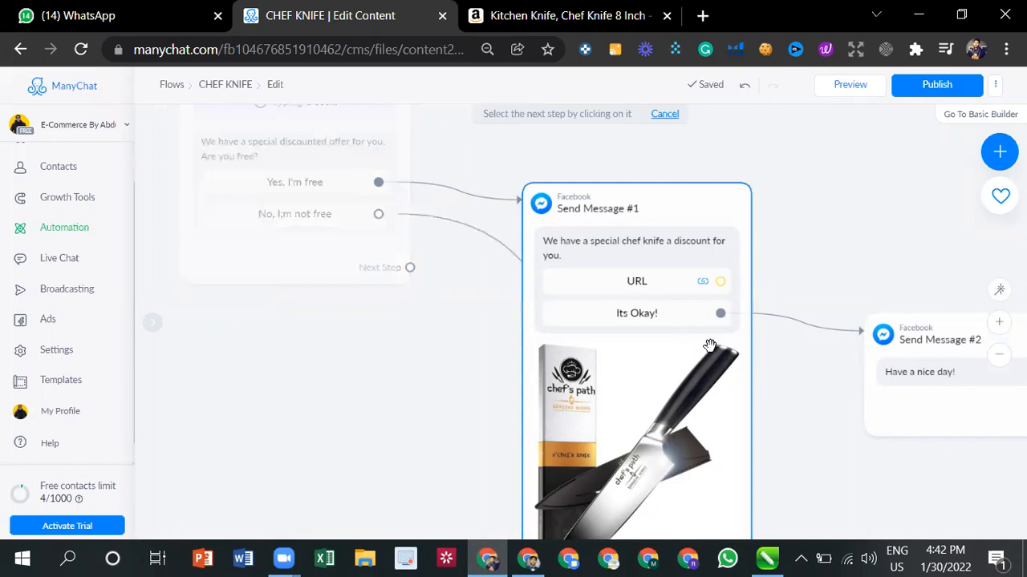
click(914, 372)
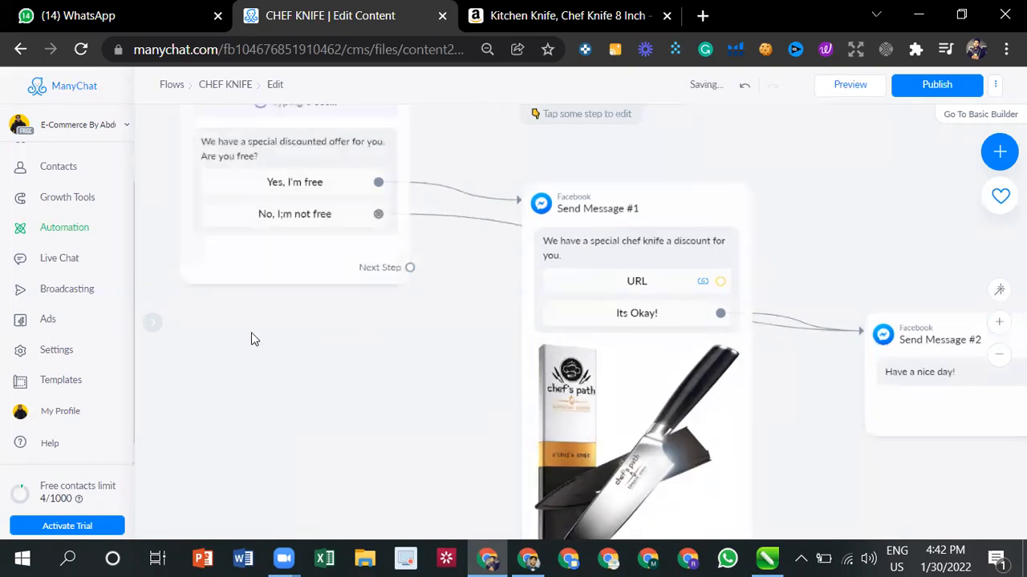
- Examine the messages of the flow and the connections that lead from their answer buttons
scroll(224, 333, up, 2)
scroll(224, 333, down, 3)
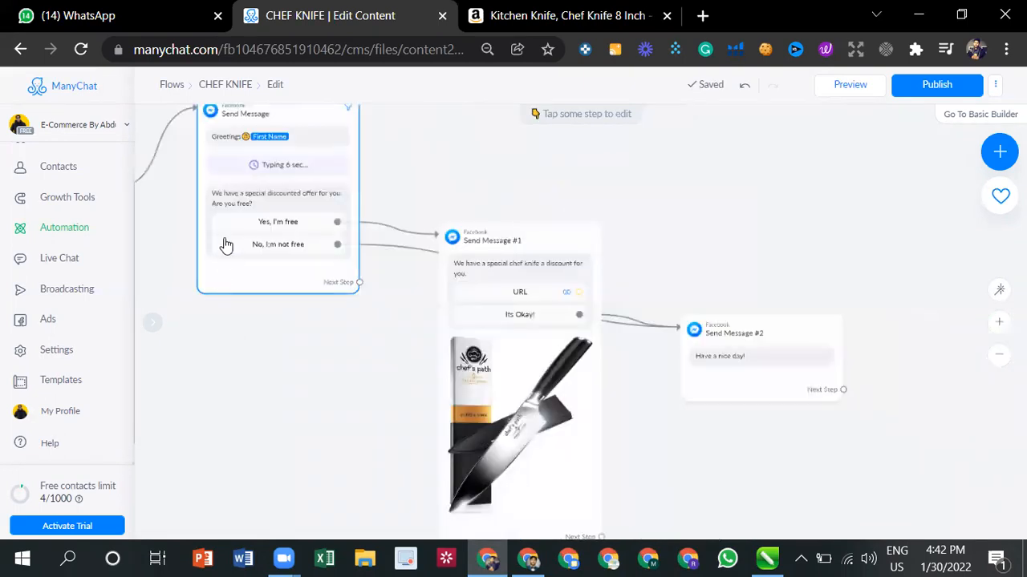
scroll(398, 192, up, 1)
drag(403, 202, 448, 262)
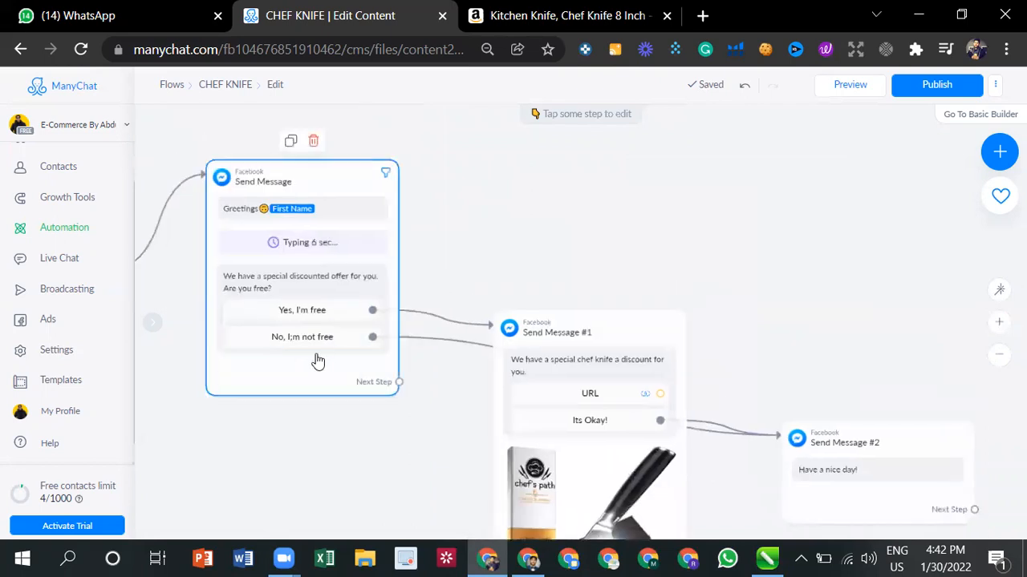
drag(364, 417, 211, 345)
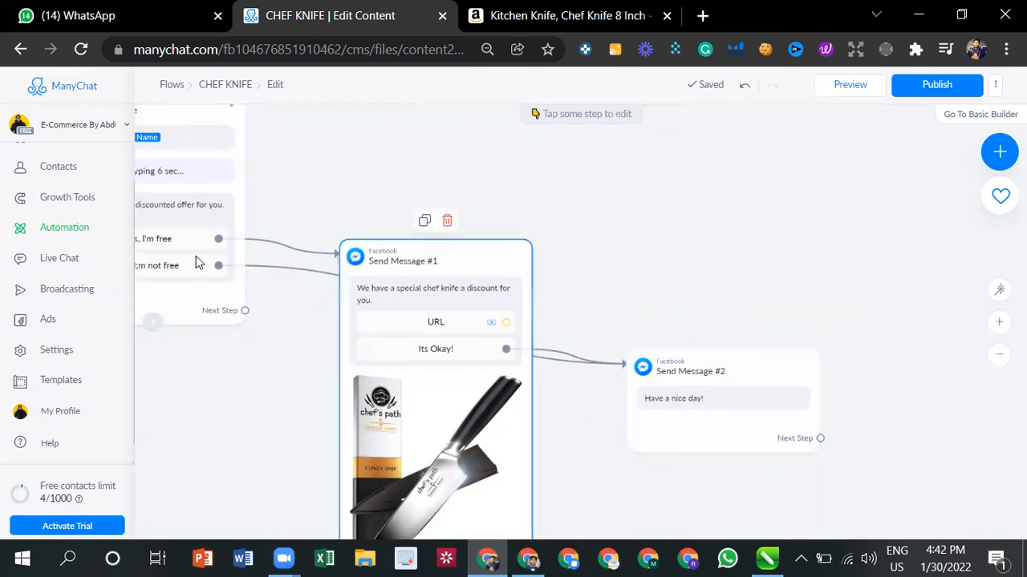
drag(196, 435, 228, 428)
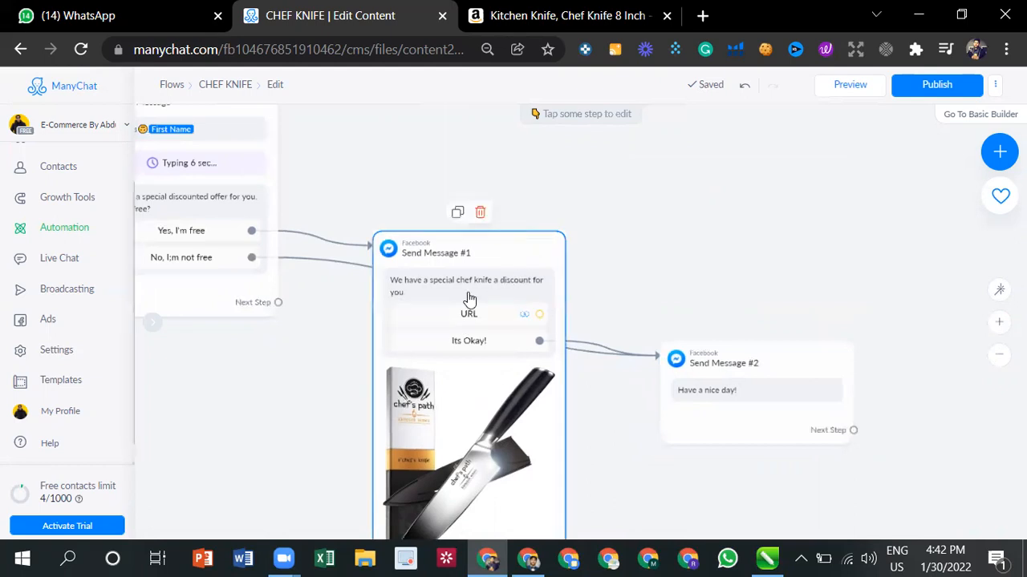
scroll(412, 387, down, 1)
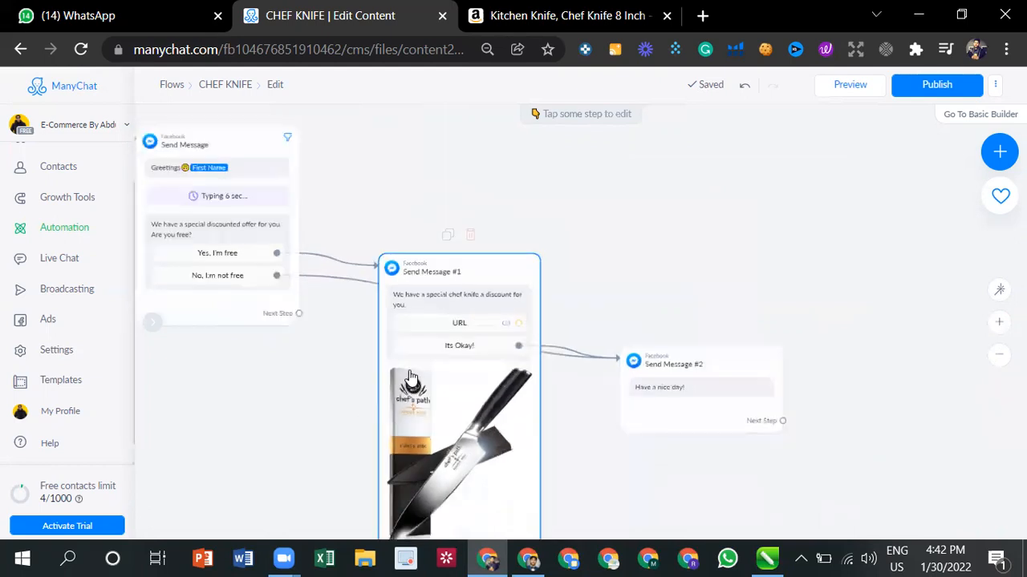
scroll(495, 287, up, 2)
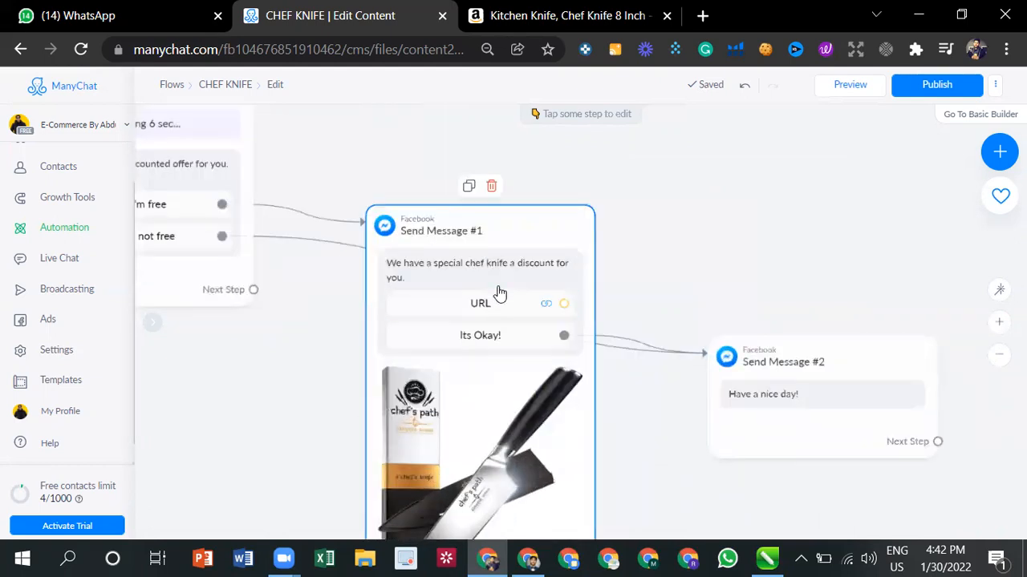
scroll(688, 244, down, 1)
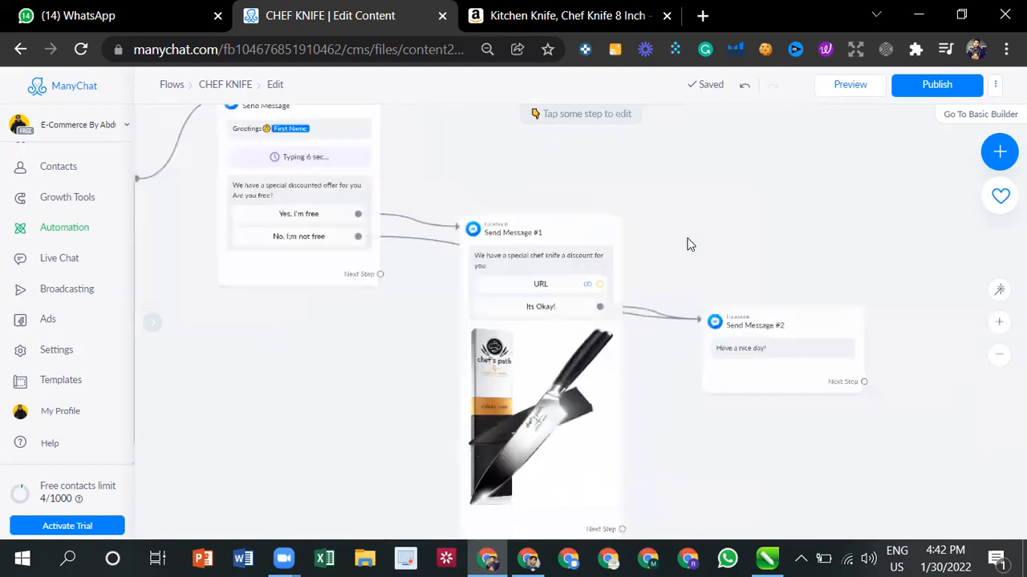
scroll(682, 256, down, 1)
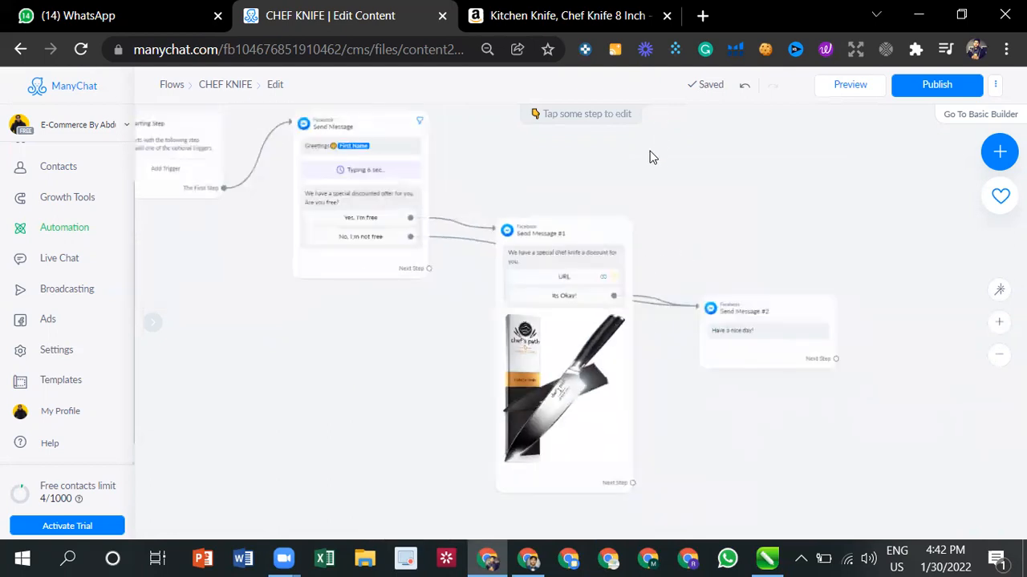
scroll(698, 206, up, 1)
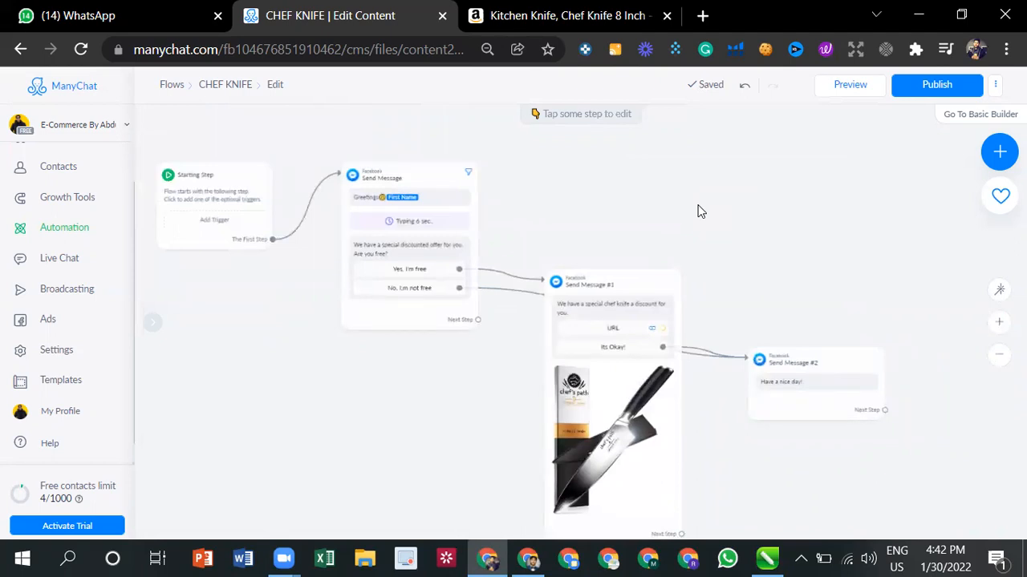
- Publish the CHEF KNIFE flow
click(947, 87)
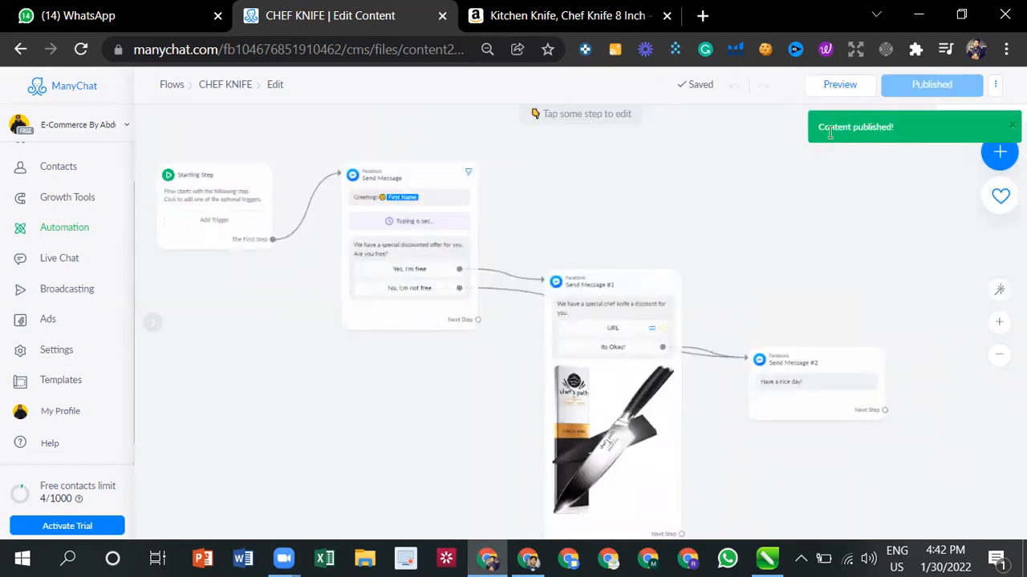
scroll(764, 256, up, 2)
scroll(779, 233, down, 1)
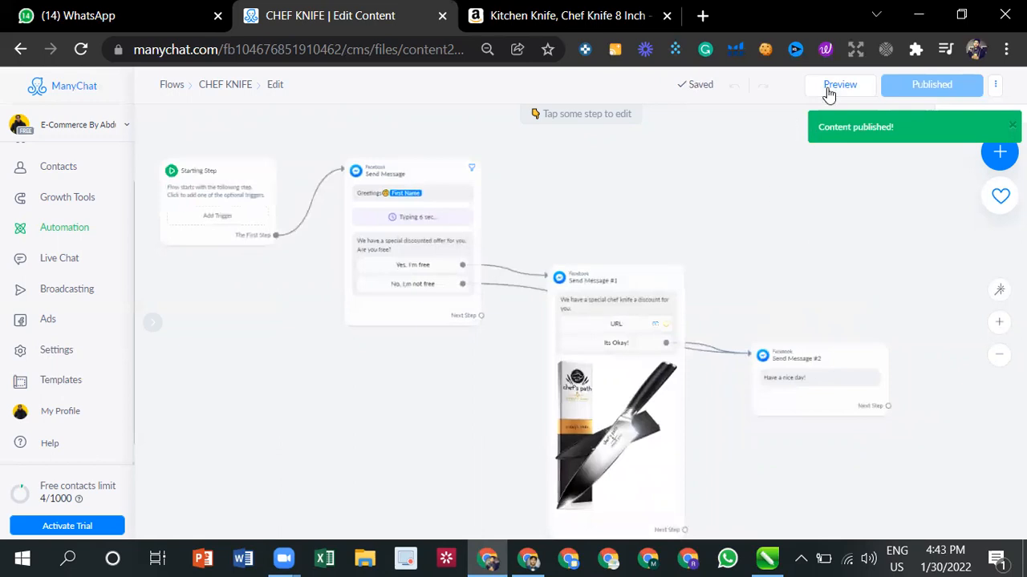
- Preview the CHEF KNIFE flow in Messenger, answer "Yes, I'm free" and examine the chef knife offer message
click(854, 97)
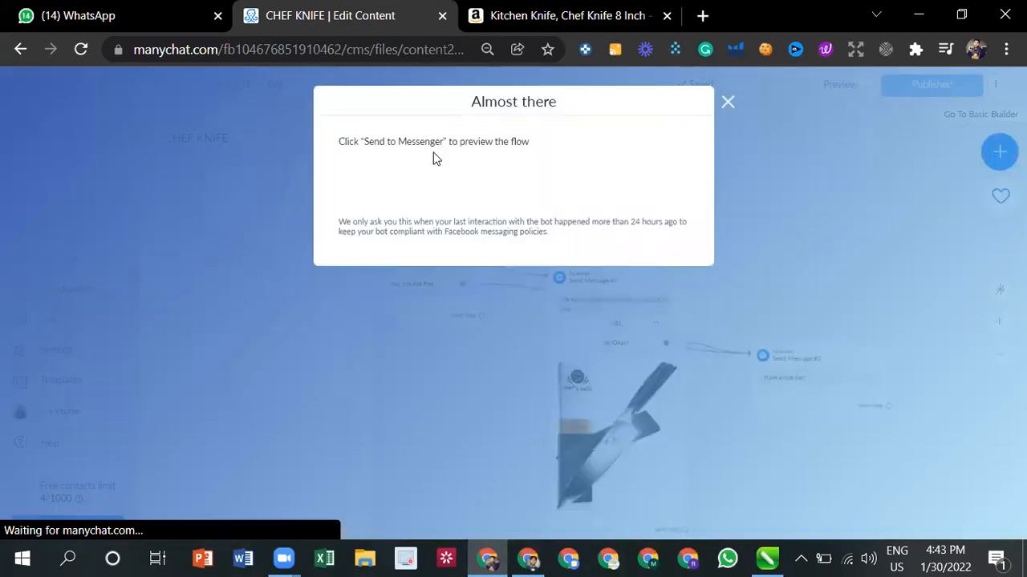
click(410, 171)
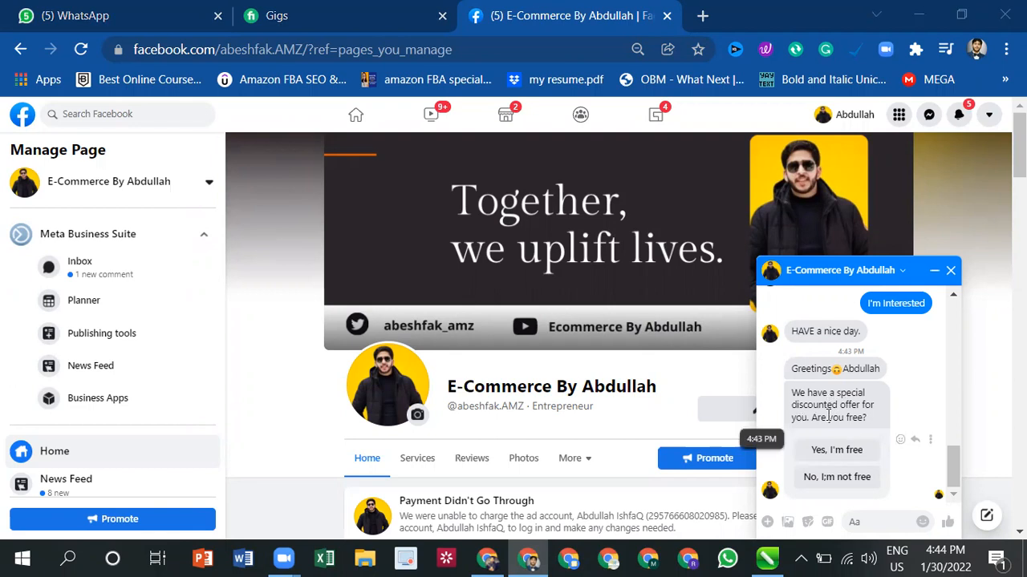
click(840, 454)
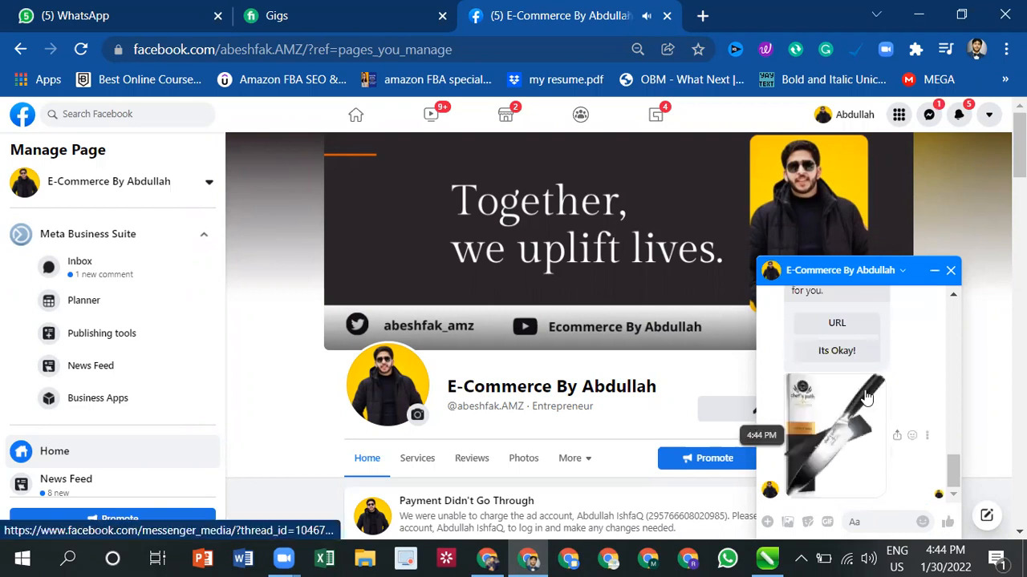
scroll(835, 409, up, 2)
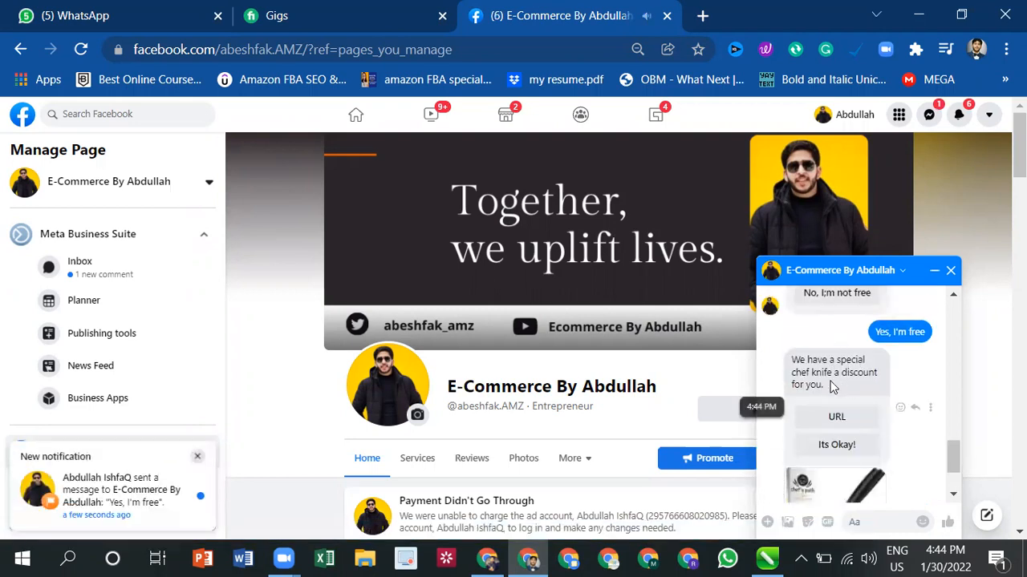
scroll(836, 394, down, 2)
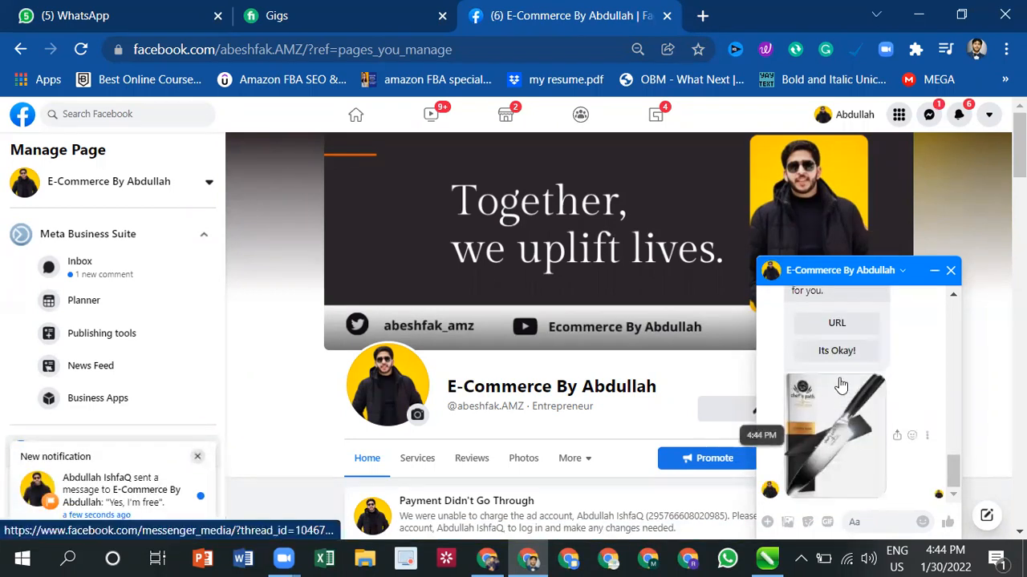
scroll(835, 418, up, 3)
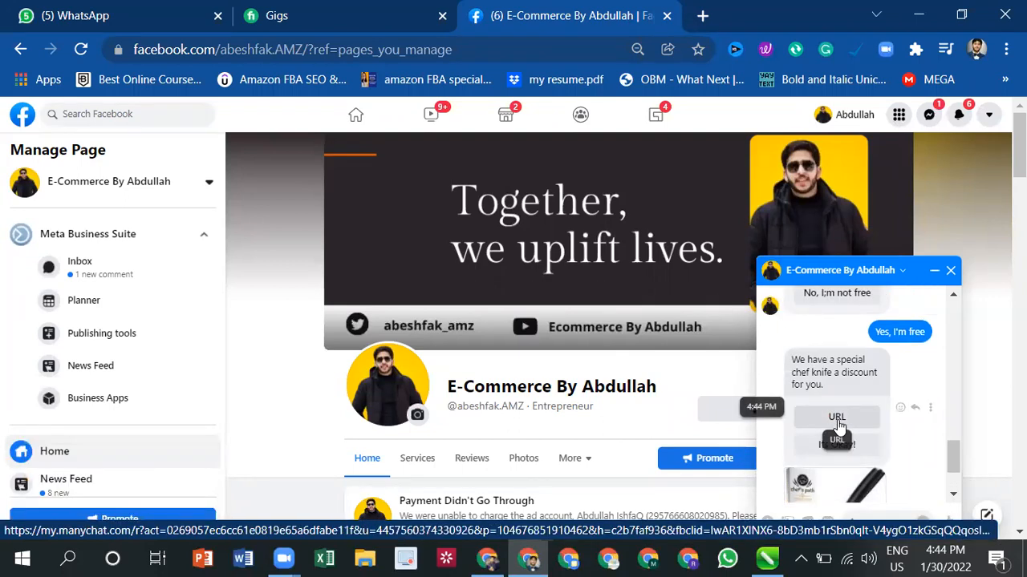
- Test the offer message's URL button by opening the Amazon product page, and return to the CHEF KNIFE flow editor
click(836, 419)
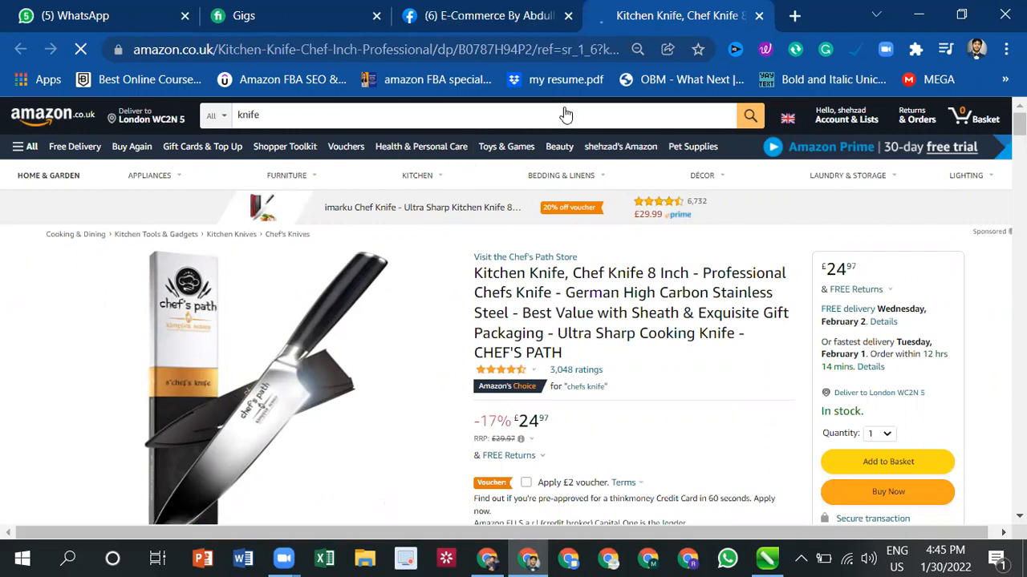
key(ctrl+shift+Tab)
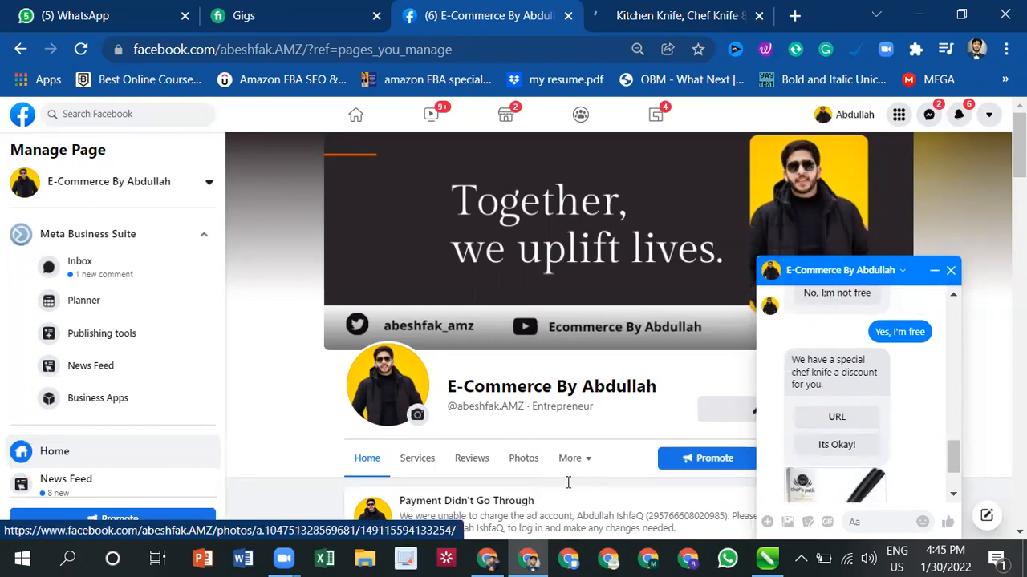
click(488, 559)
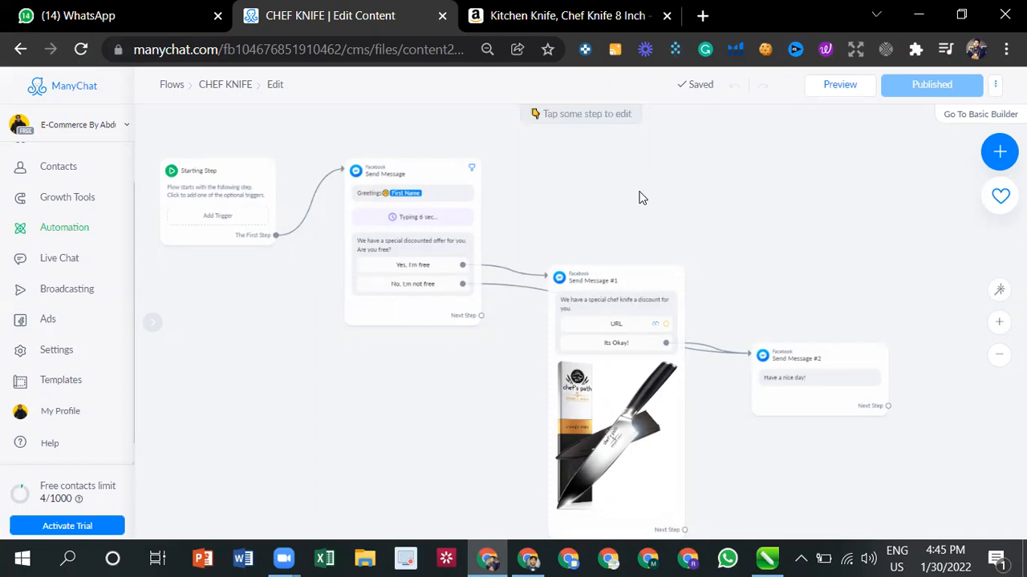
click(594, 445)
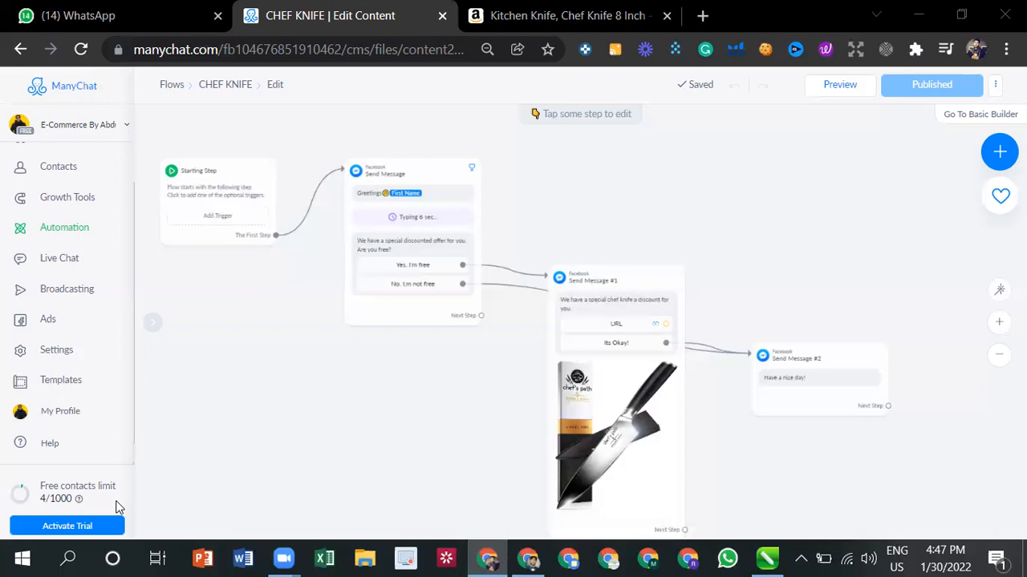
scroll(193, 408, up, 1)
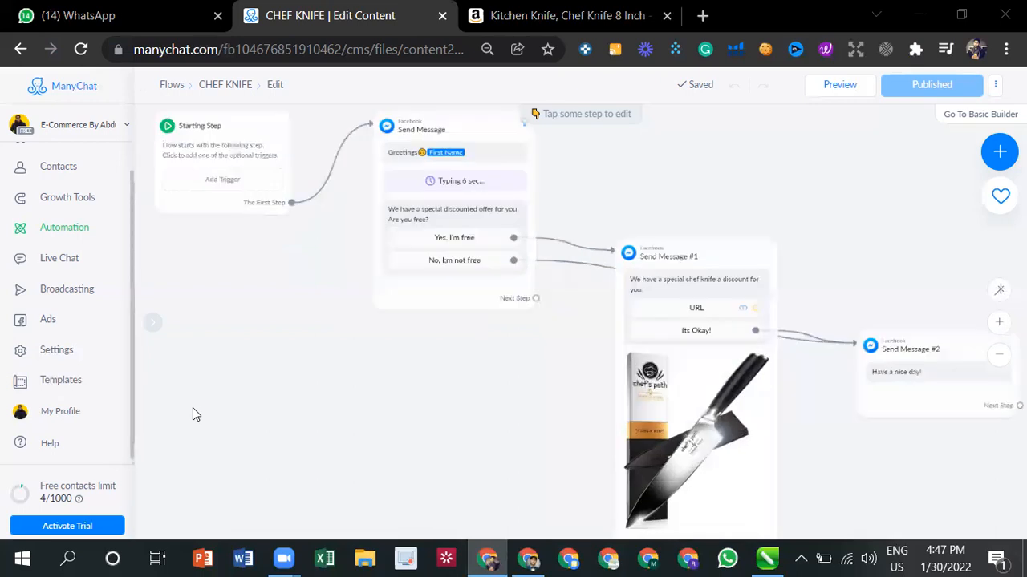
scroll(230, 412, down, 2)
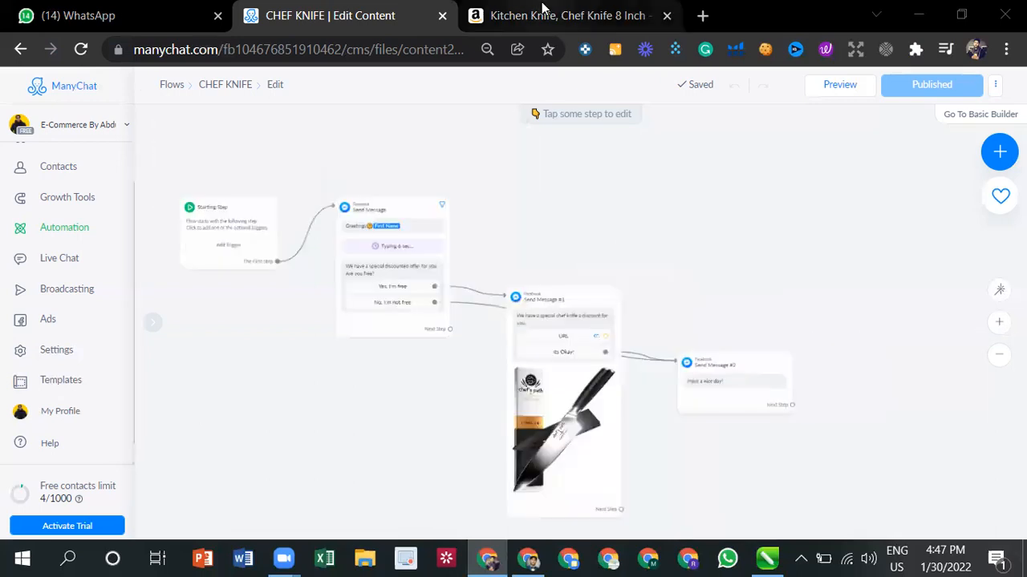
- Find the ManyChat website with a web search in a new browser tab and get started with the Facebook Messenger channel
key(ctrl+t)
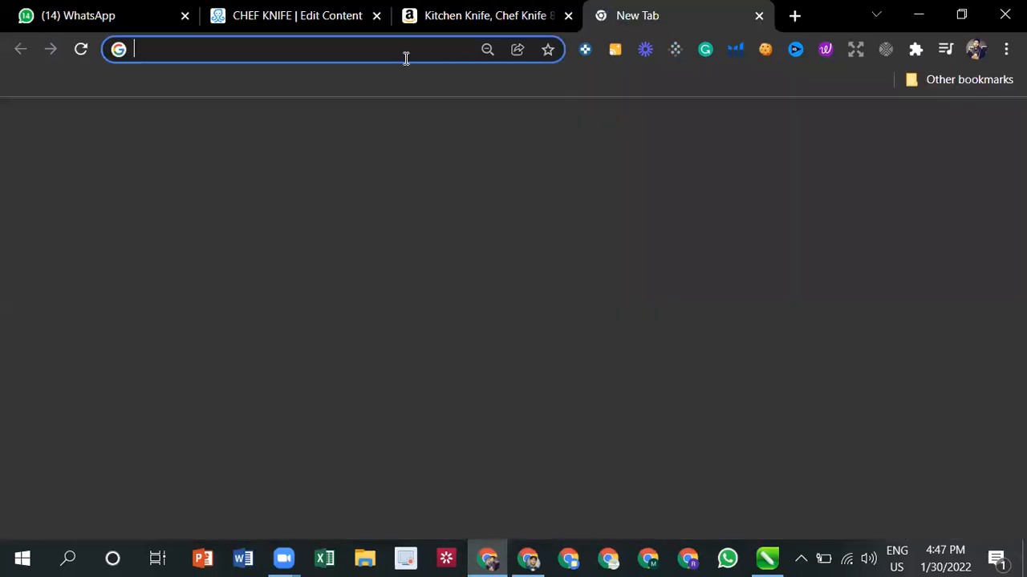
text(manychat)
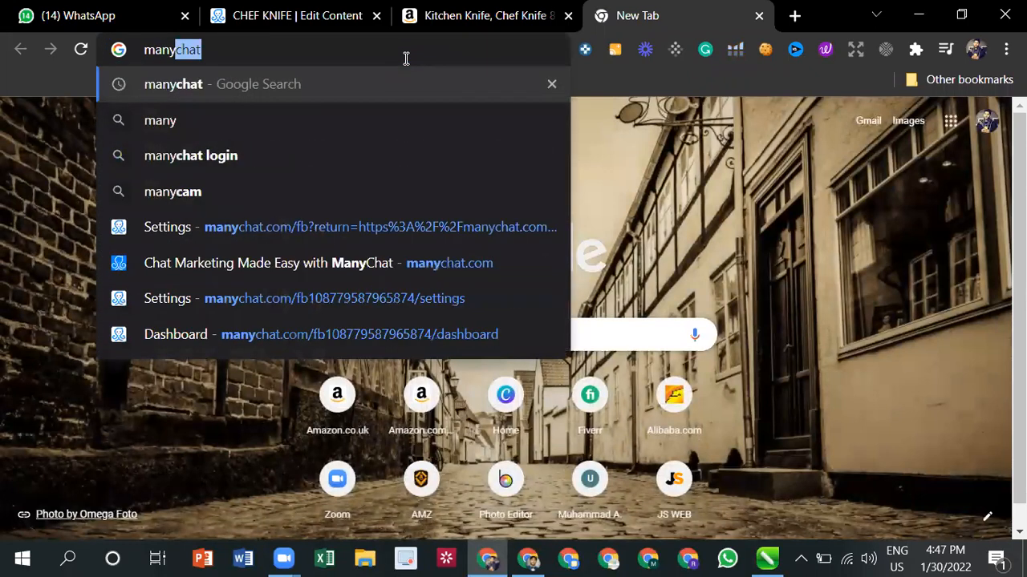
key(Return)
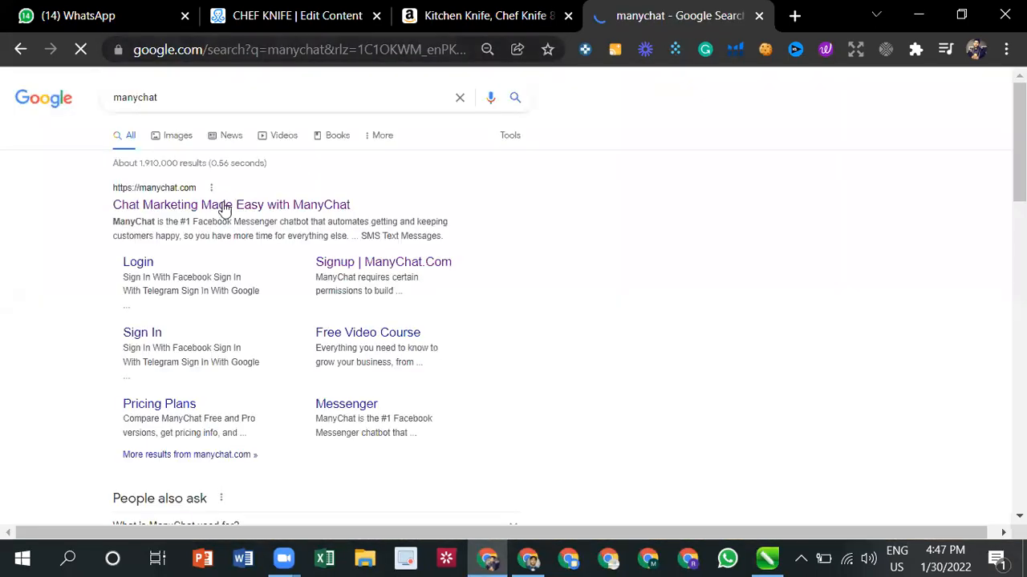
click(223, 206)
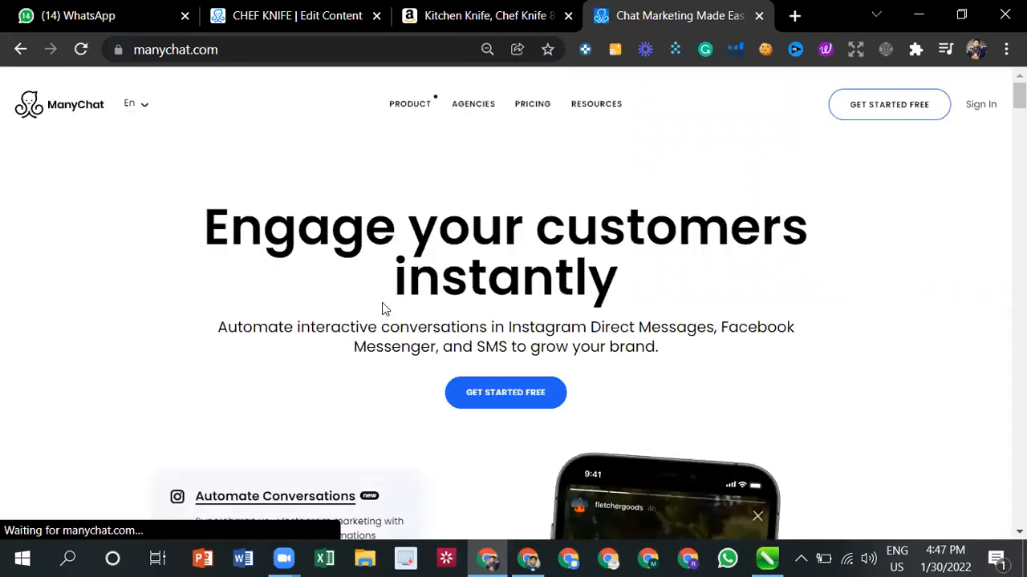
click(504, 396)
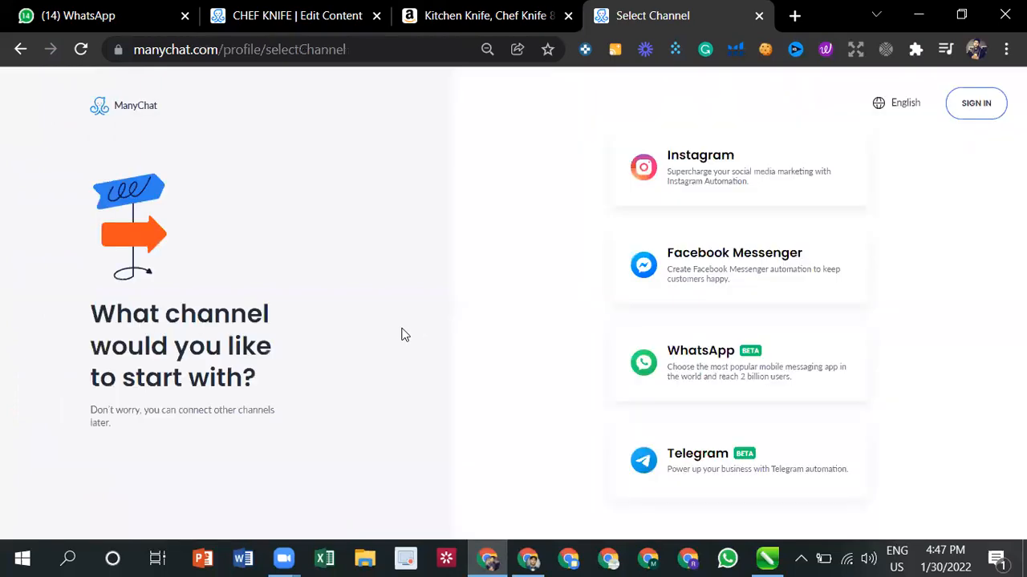
click(728, 258)
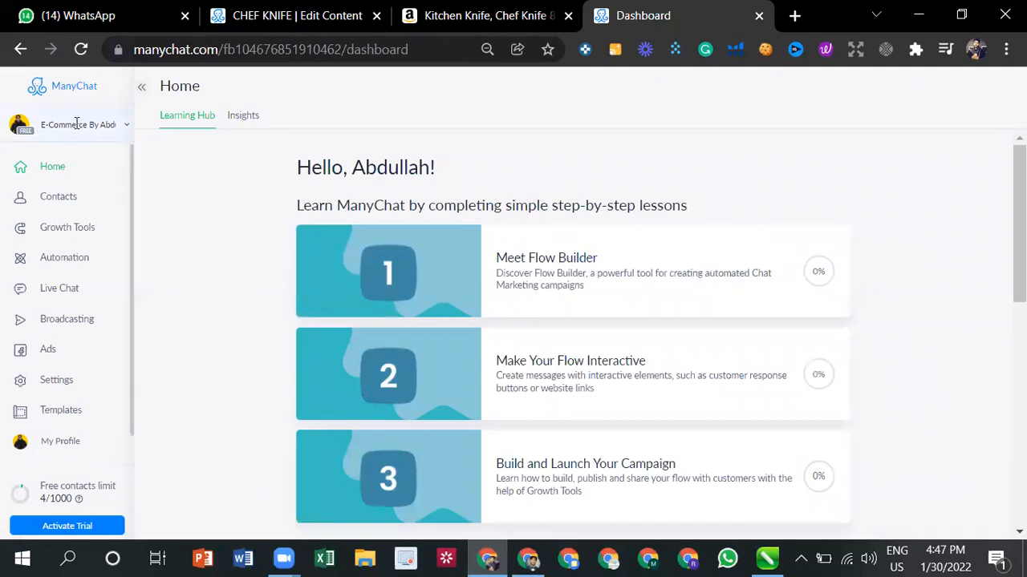
click(124, 128)
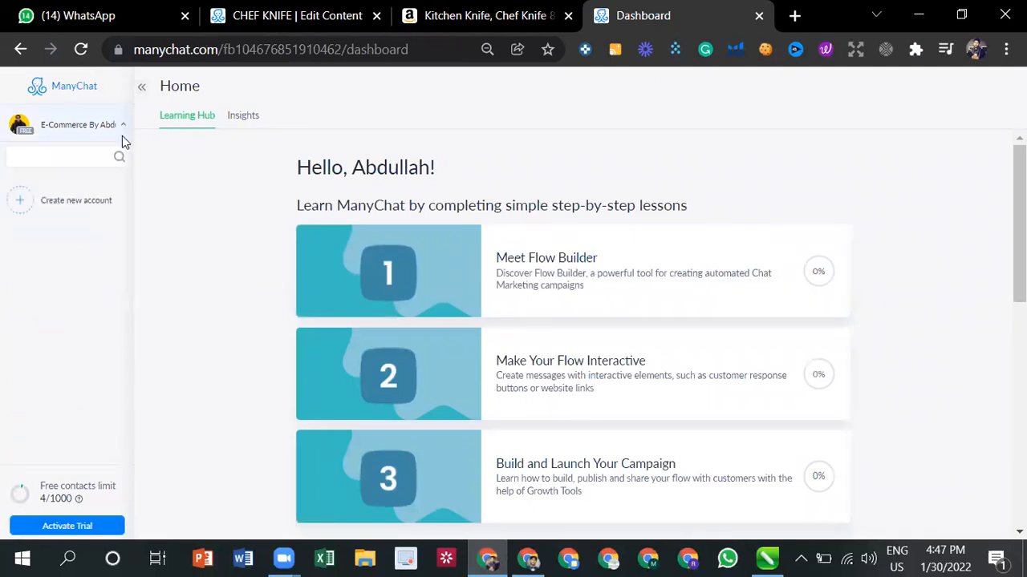
click(123, 126)
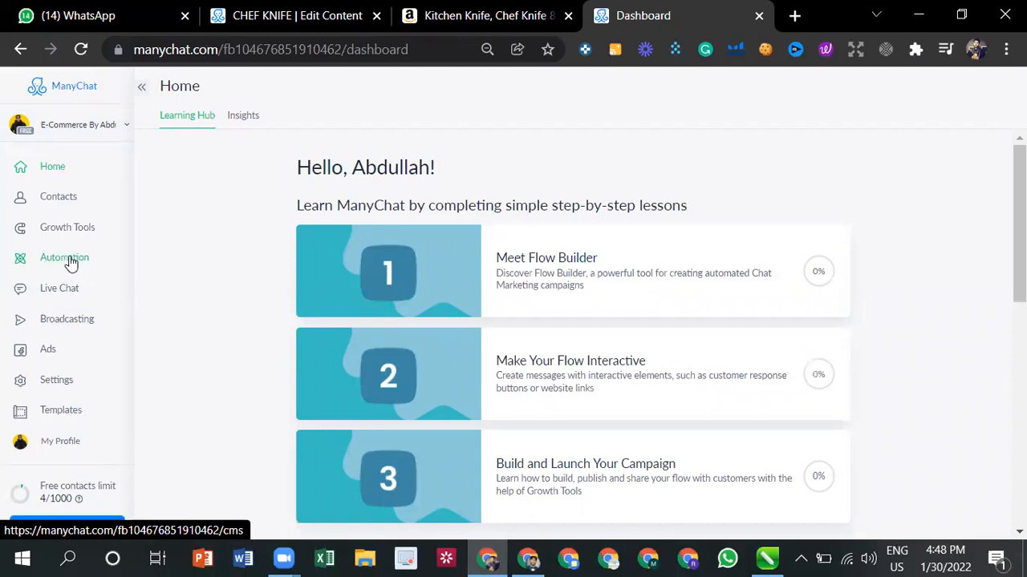
- Create a new automation flow from scratch after browsing the available templates
click(71, 263)
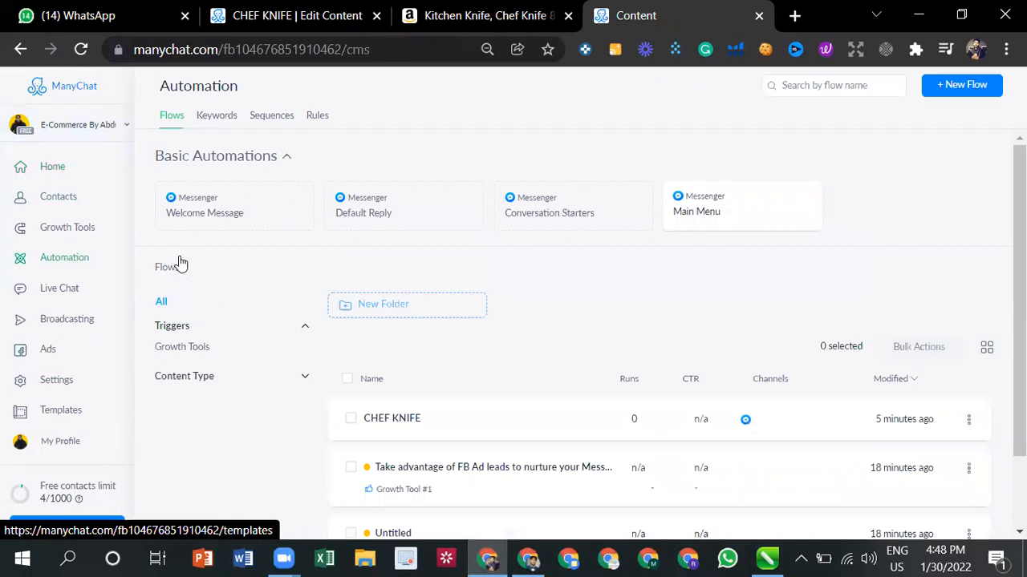
click(949, 92)
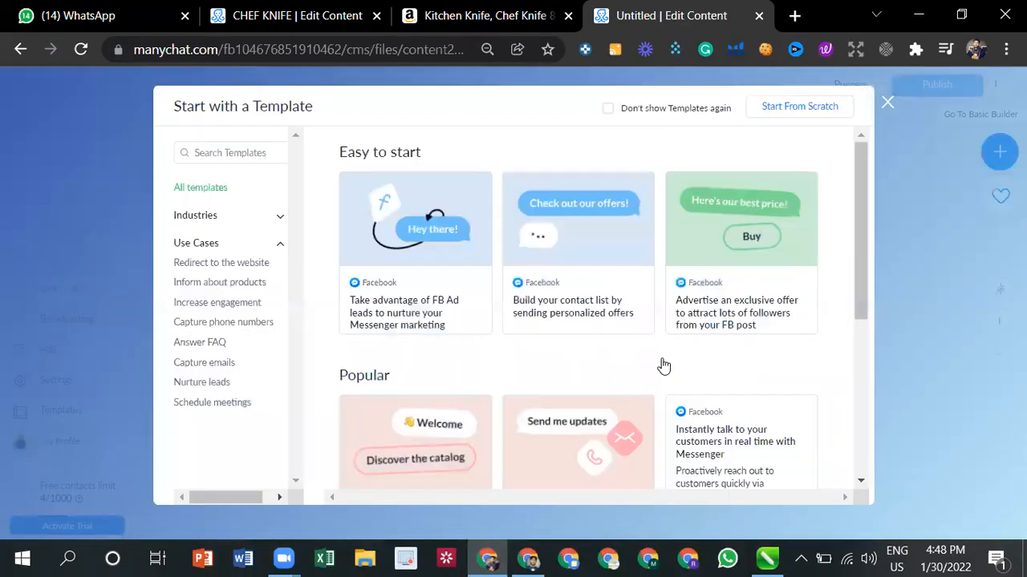
scroll(530, 377, down, 4)
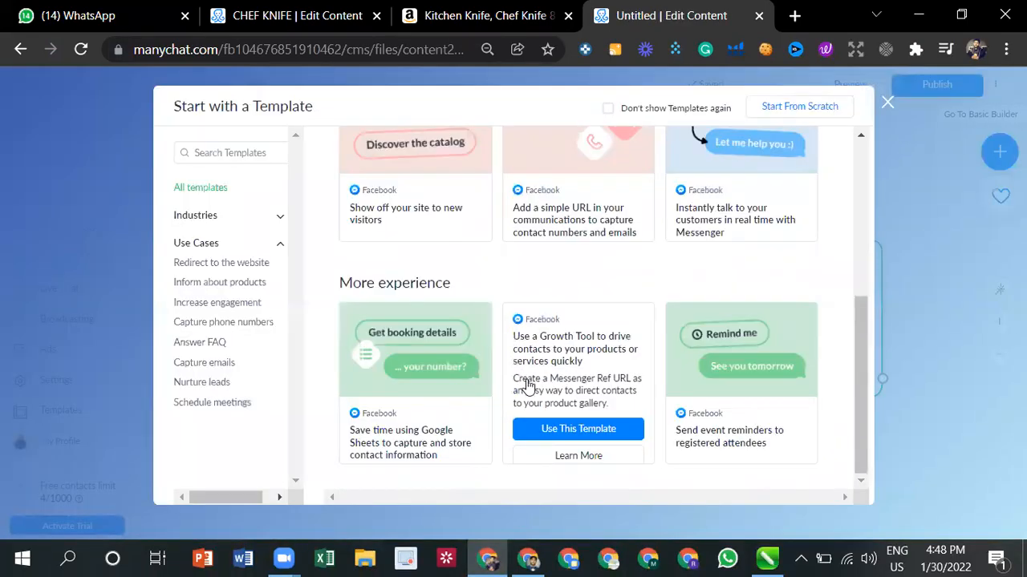
scroll(561, 358, up, 4)
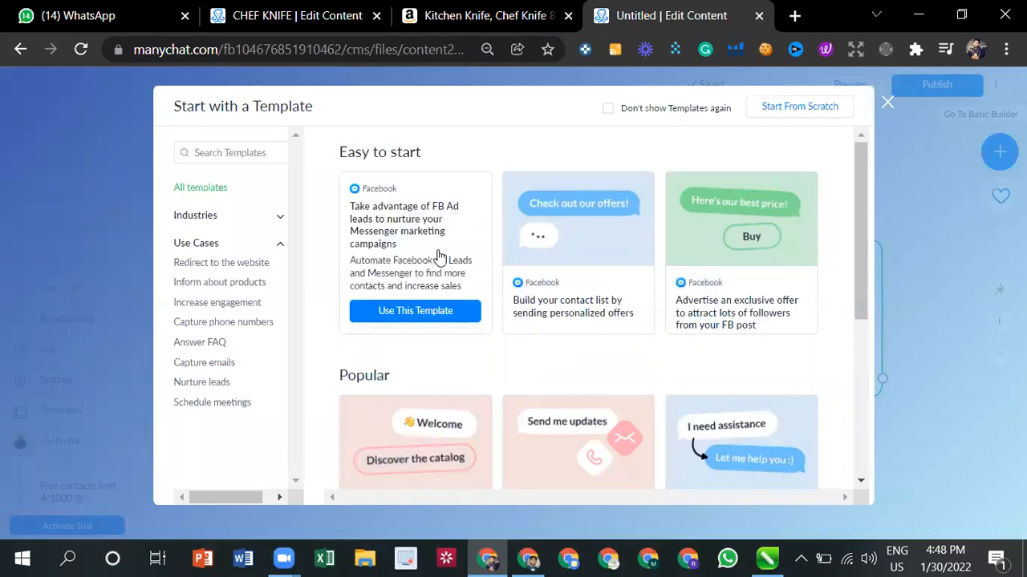
click(608, 108)
click(607, 109)
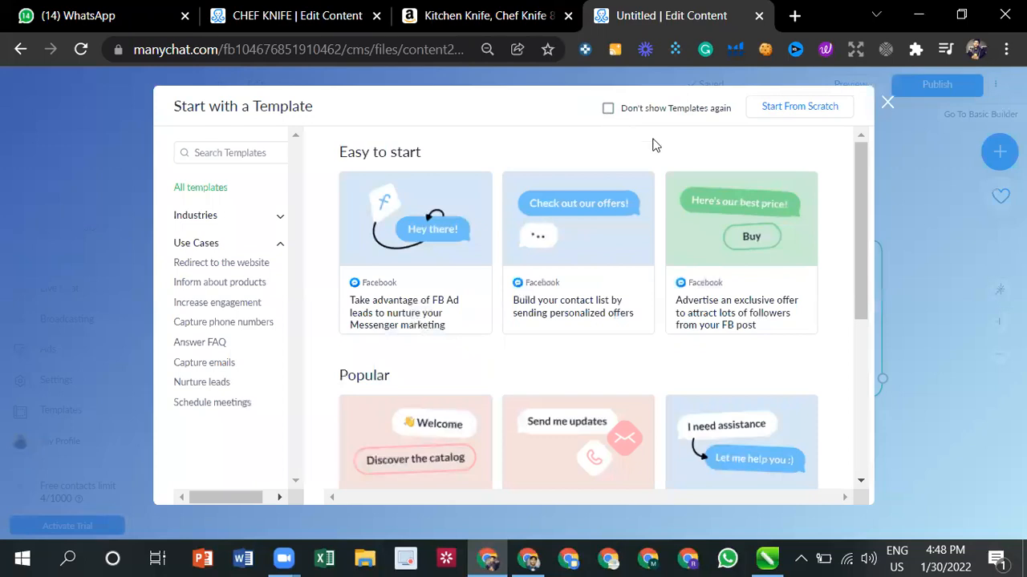
click(779, 112)
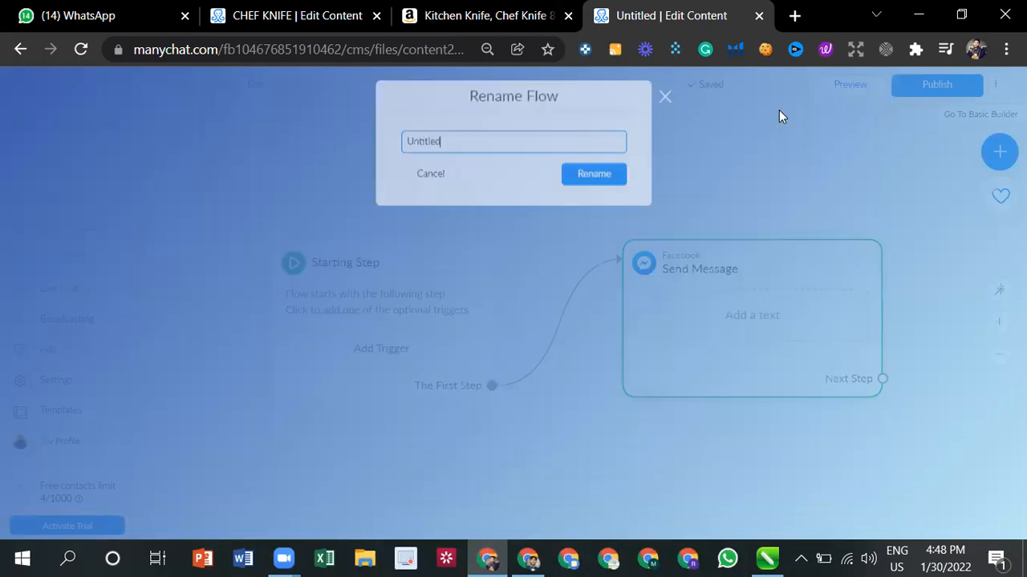
- Rename the new flow as "Baloon"
double_click(545, 137)
text(Baloon)
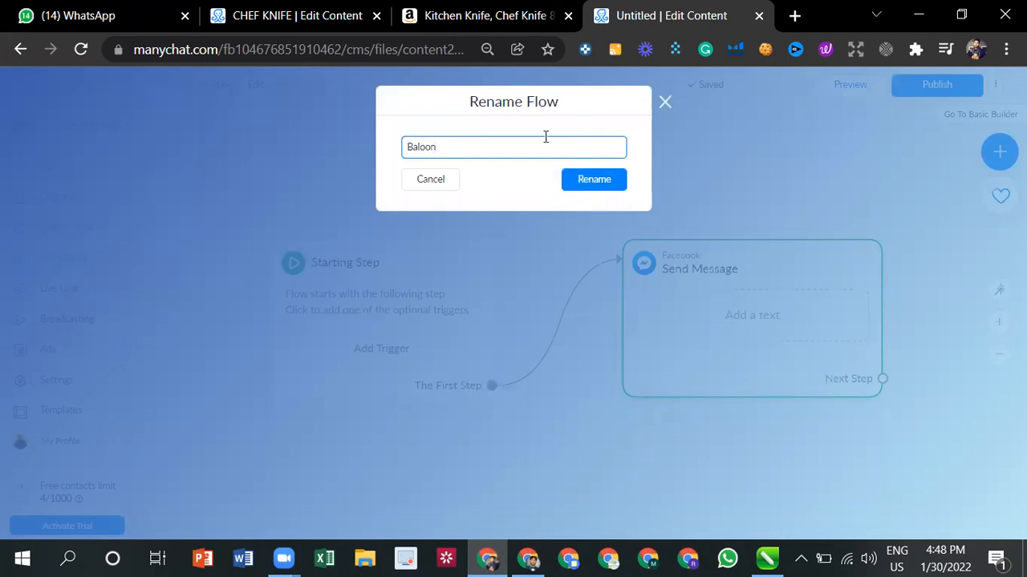
click(586, 178)
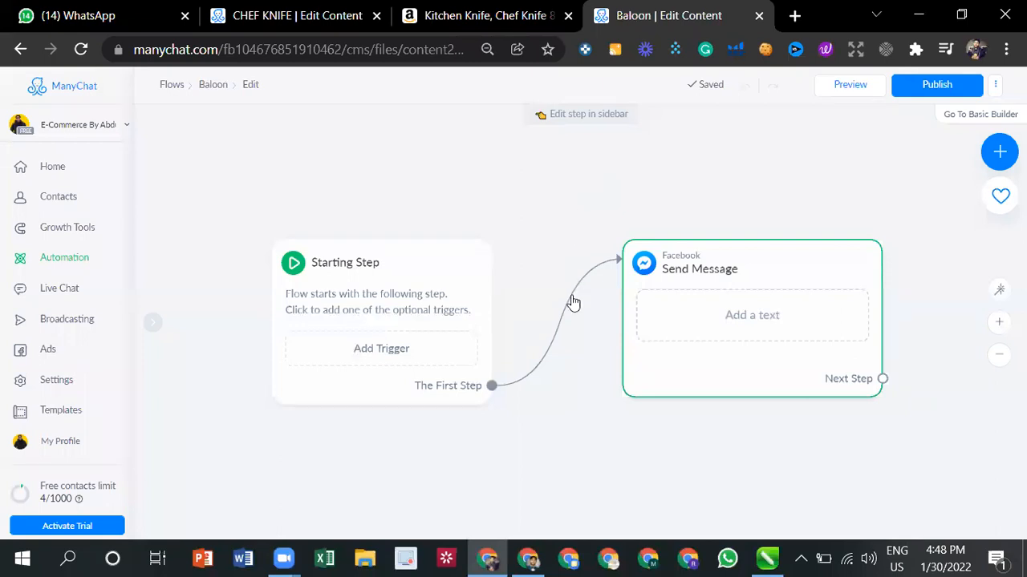
- Open the Send Message step for editing and set its content type to Other
click(680, 332)
click(591, 213)
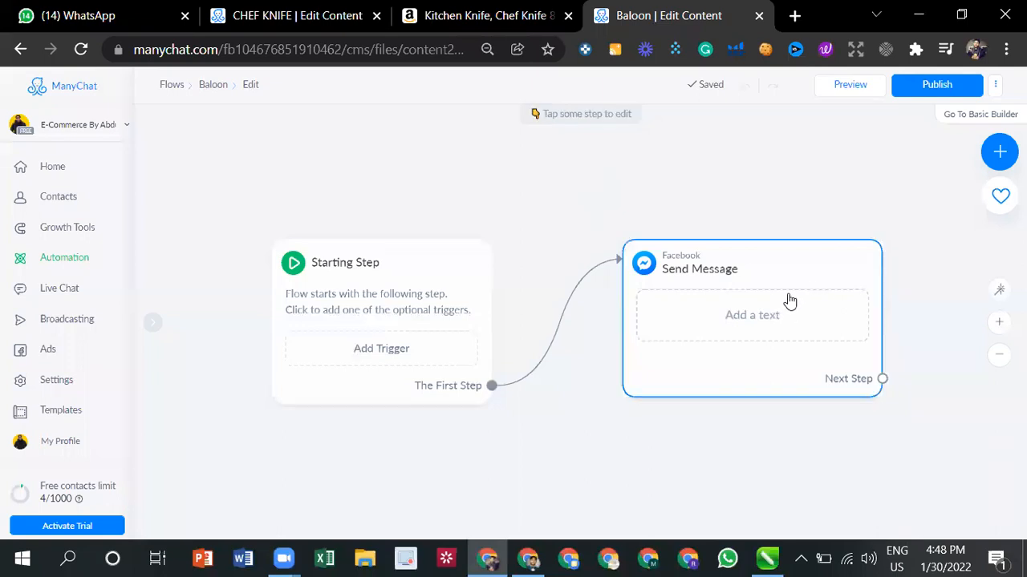
click(727, 329)
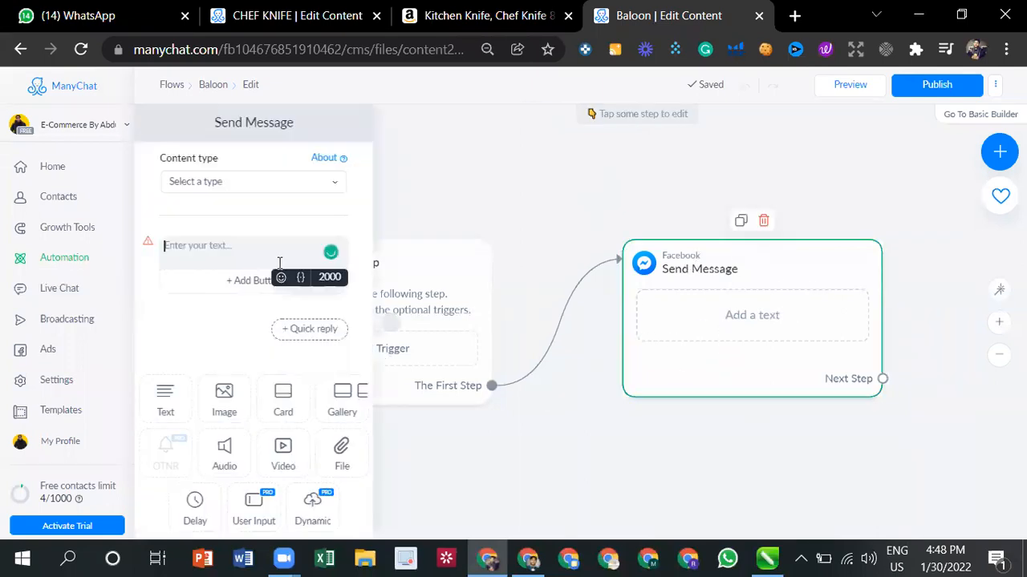
click(267, 181)
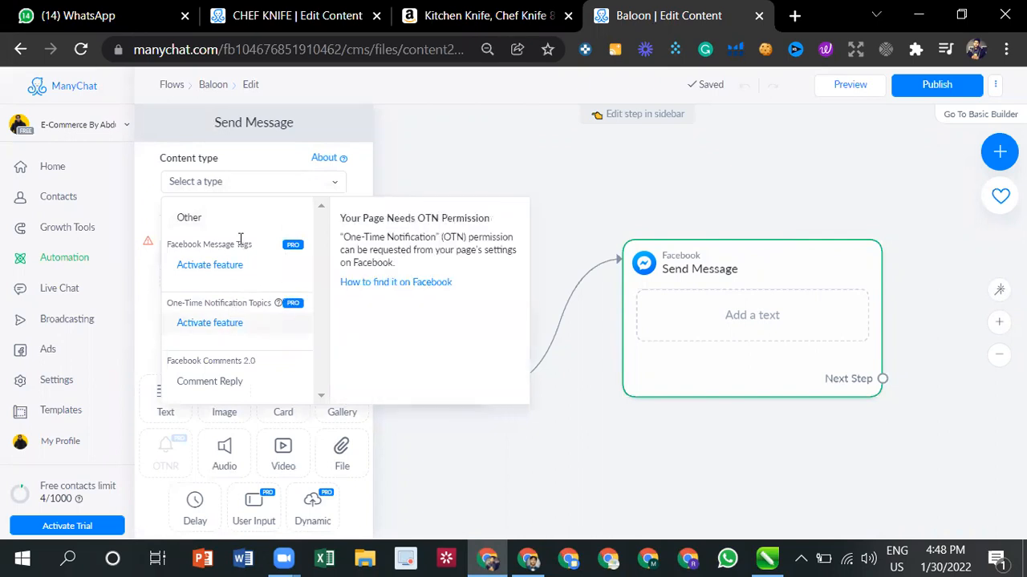
click(227, 216)
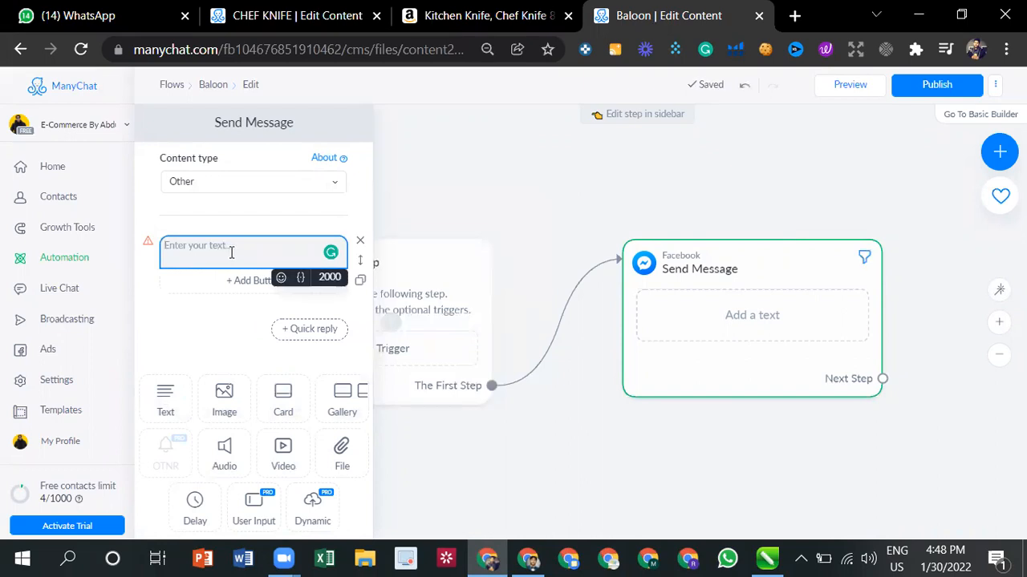
- Write the greeting "AOA!" in the first text block and follow it with the Full Name field
text(AOA)
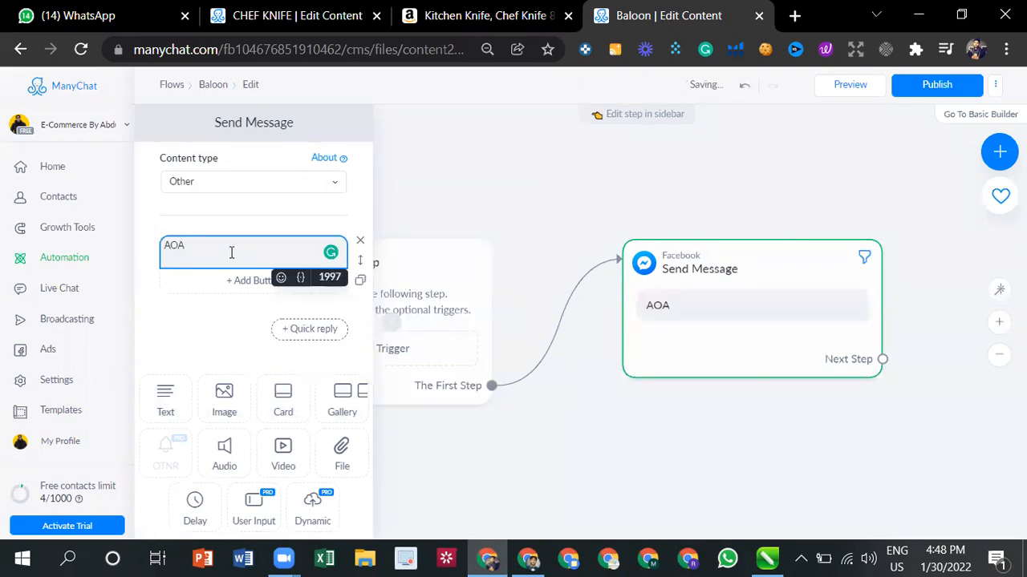
text(!)
click(300, 281)
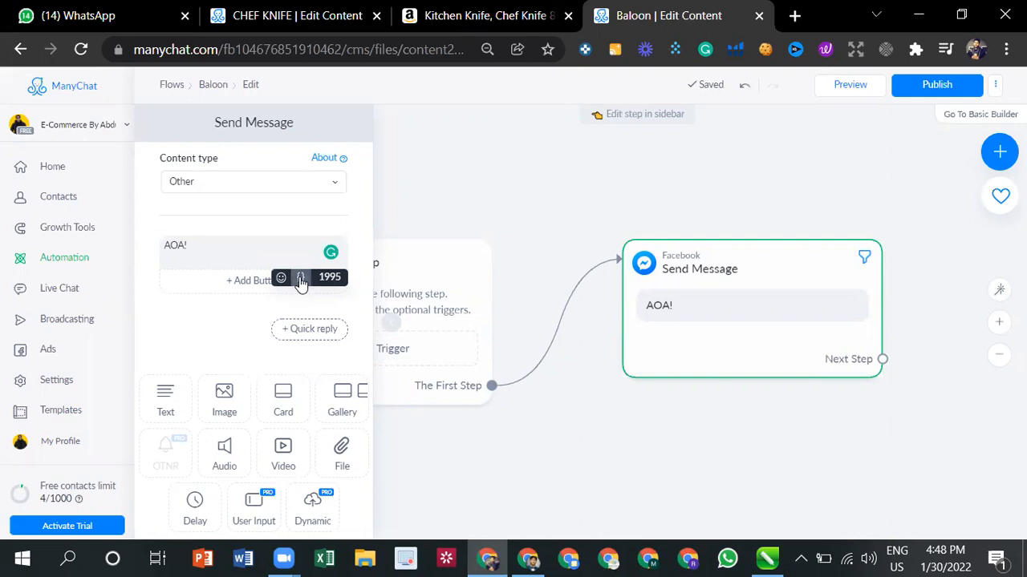
click(298, 280)
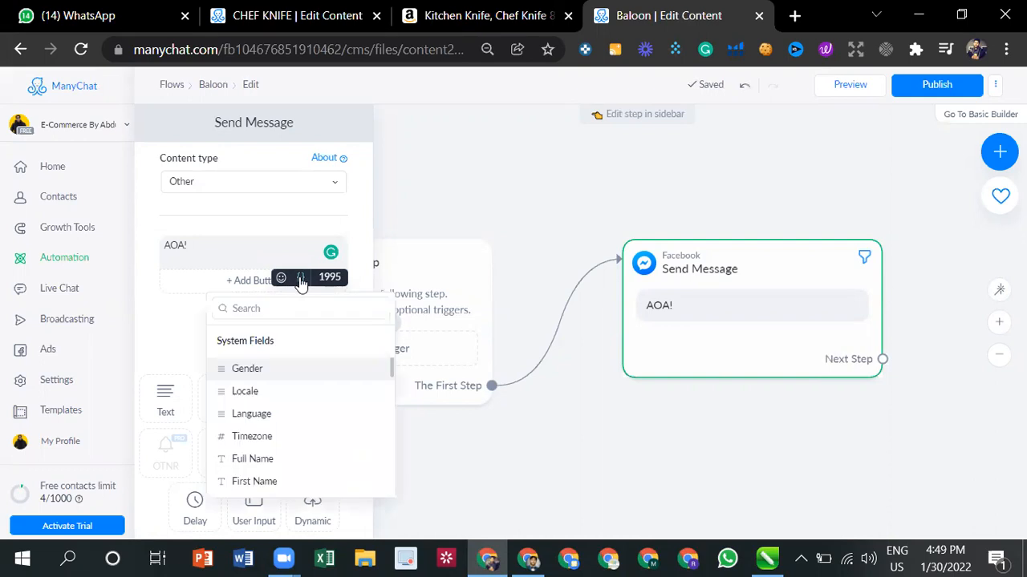
click(264, 461)
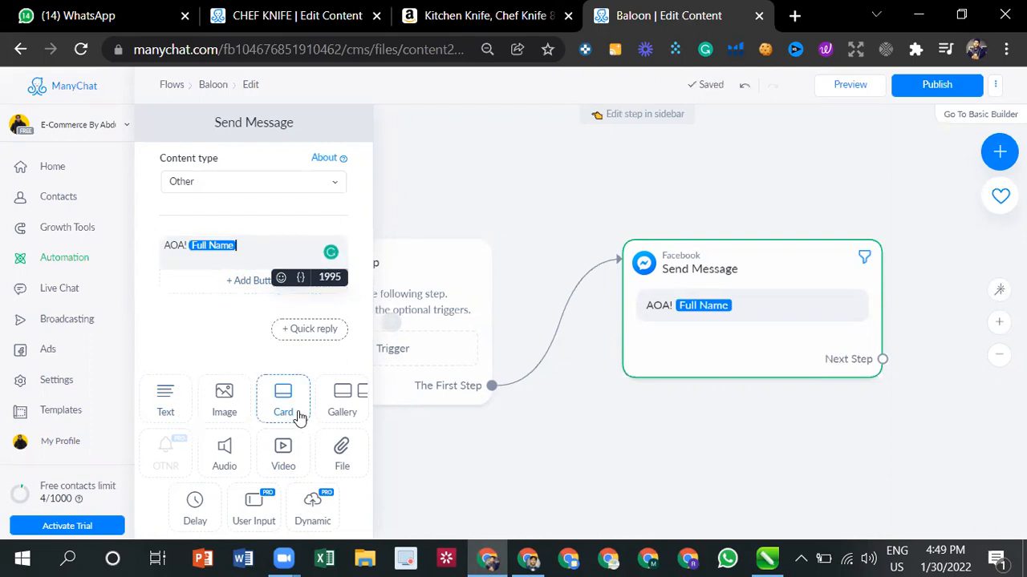
- Add a typing delay below the greeting and set its delay time to 10 seconds
scroll(288, 467, down, 1)
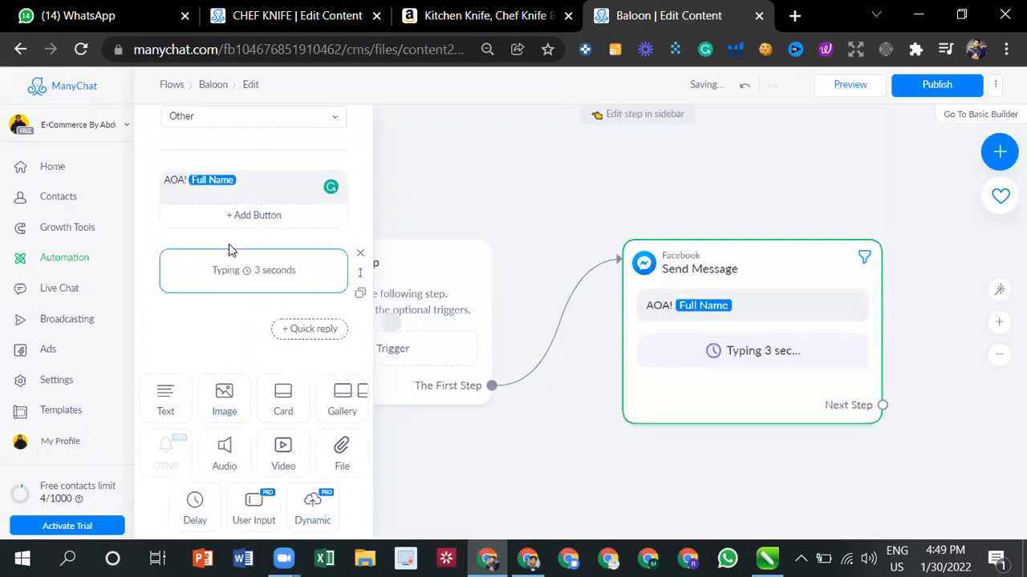
click(248, 279)
click(386, 277)
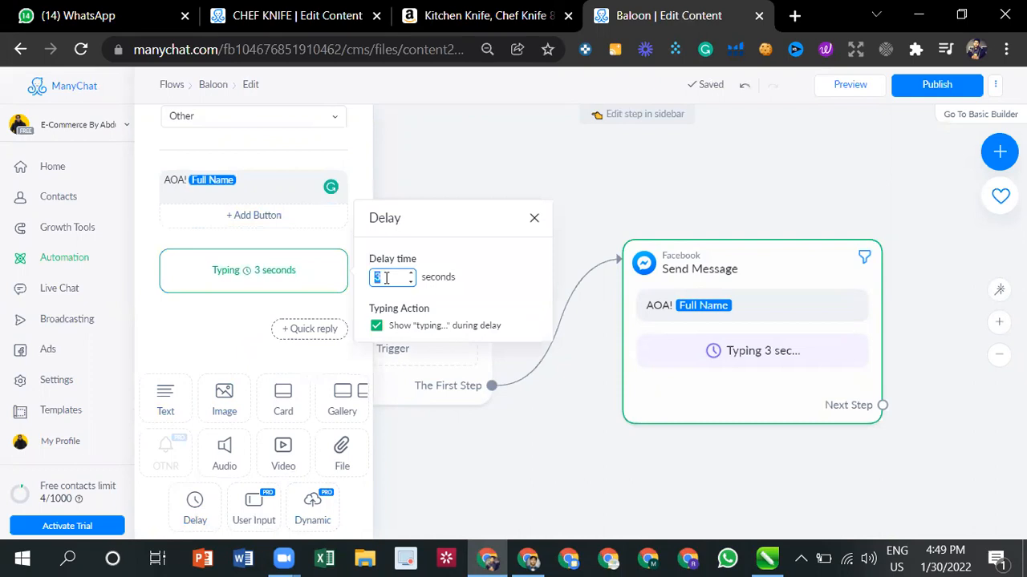
text(10)
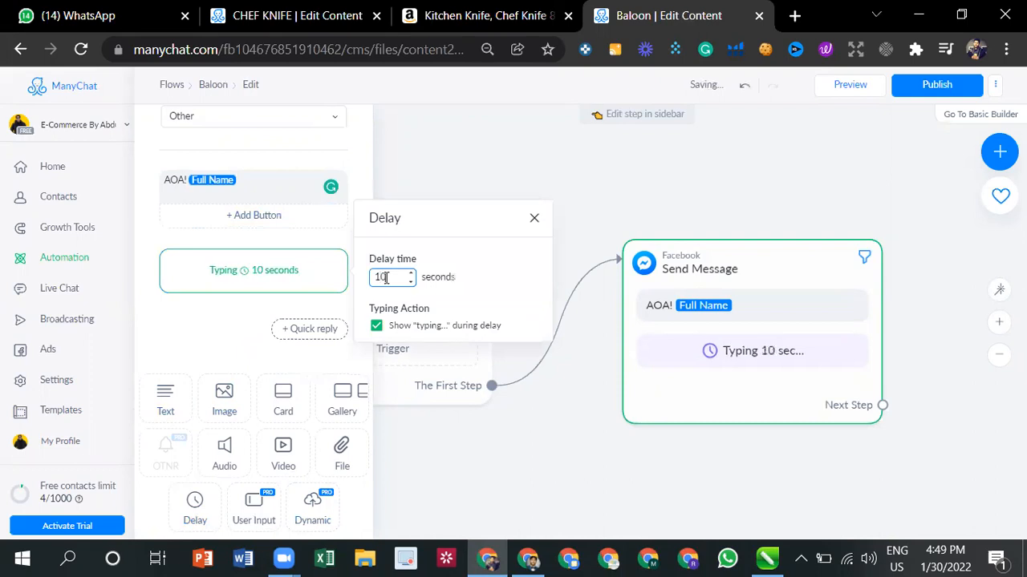
click(226, 325)
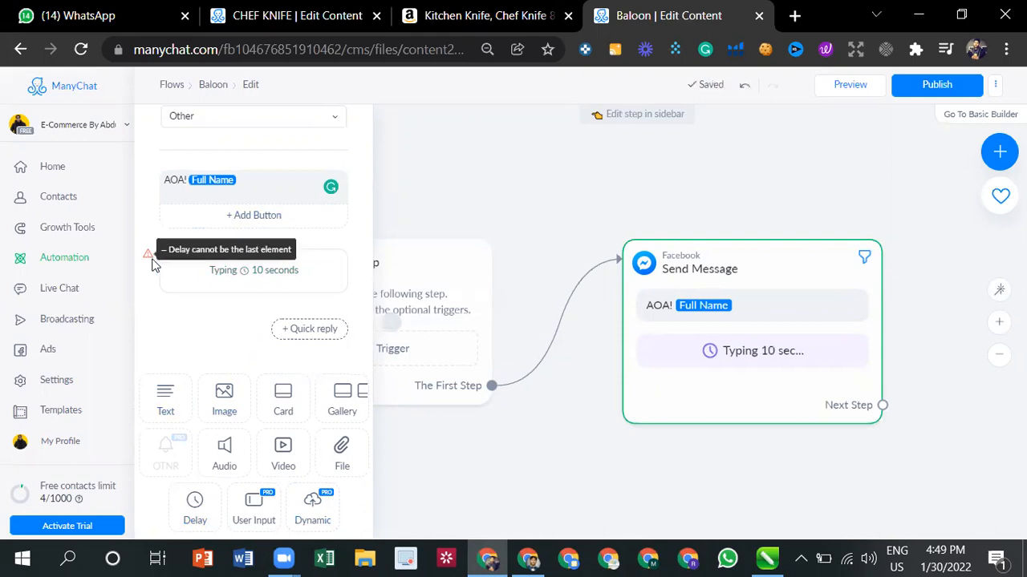
- Add a text block below the delay reading "hope you are doing fine. are you free?"
click(154, 397)
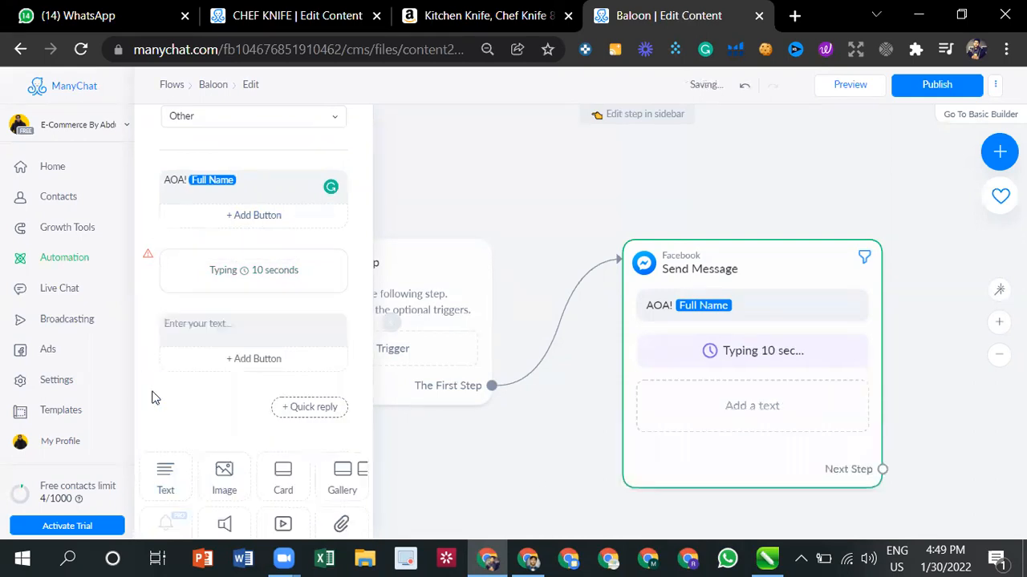
click(219, 327)
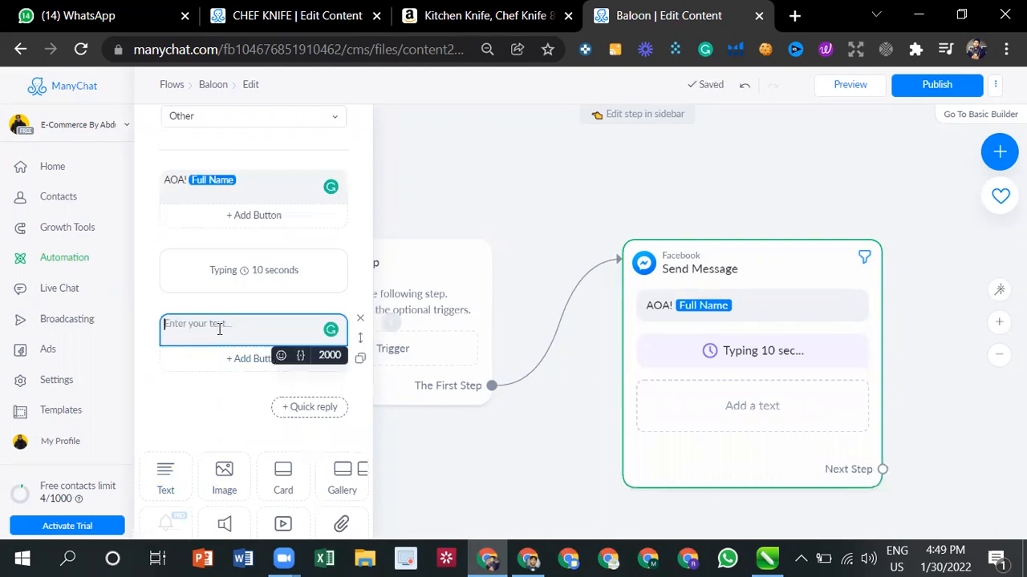
text(hope yu ar)
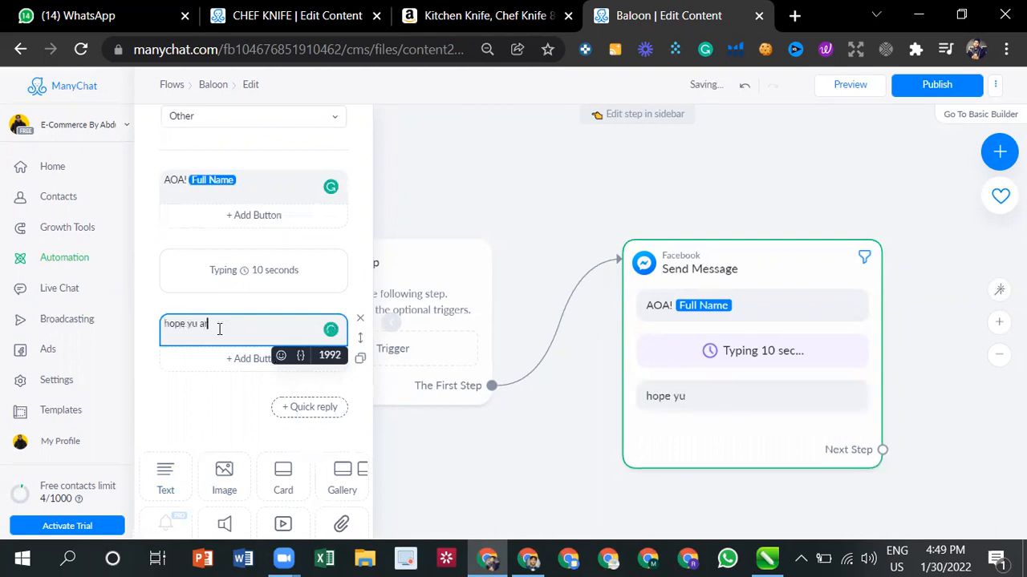
text(e going fin)
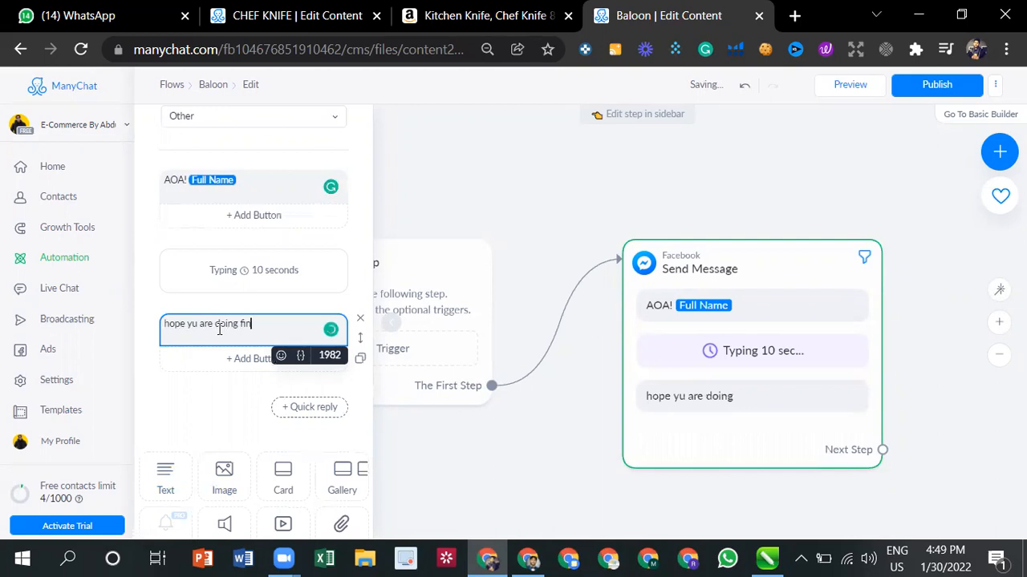
text(e,=)
text(a)
text(re )
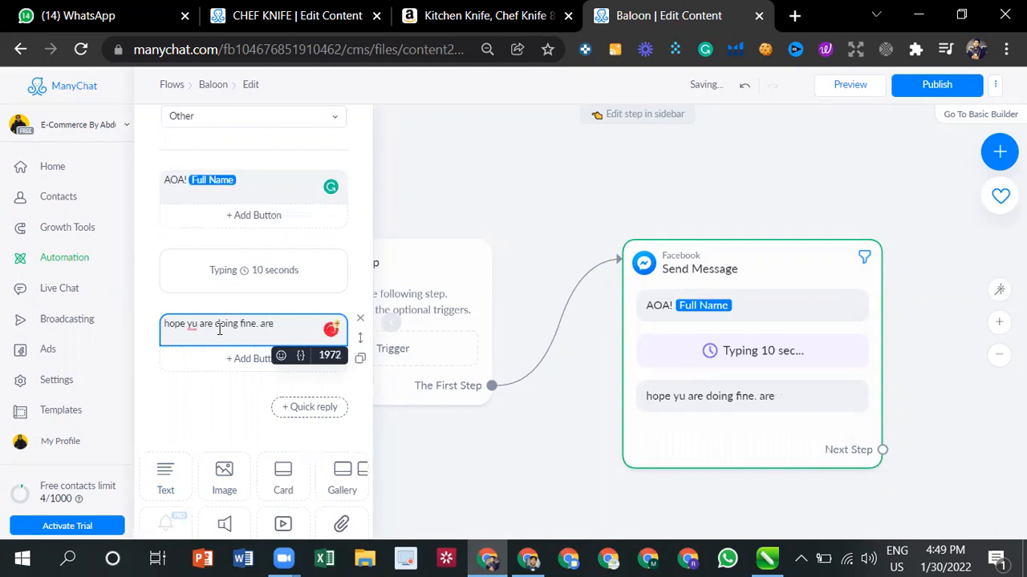
text(you free)
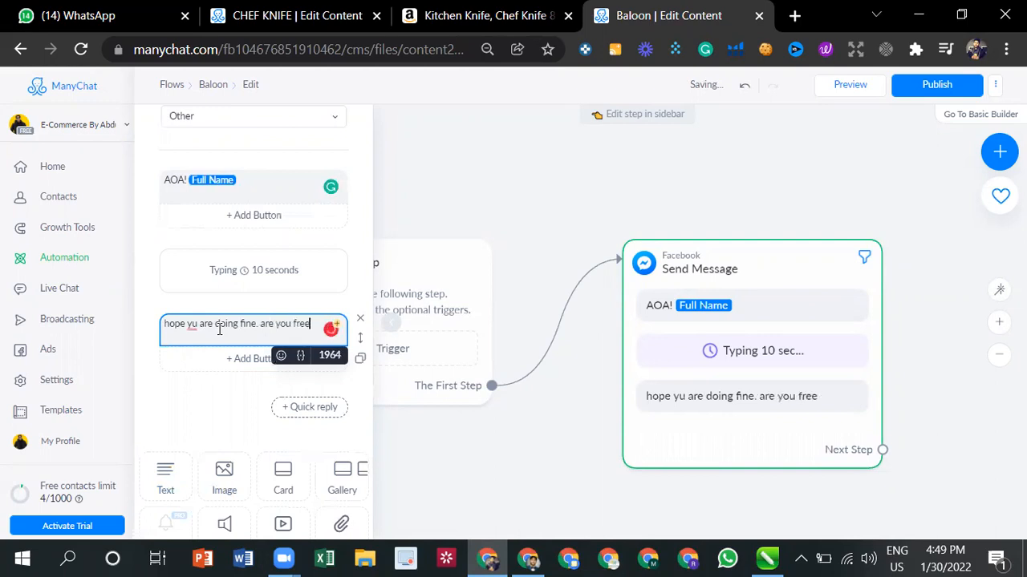
text(?)
click(192, 361)
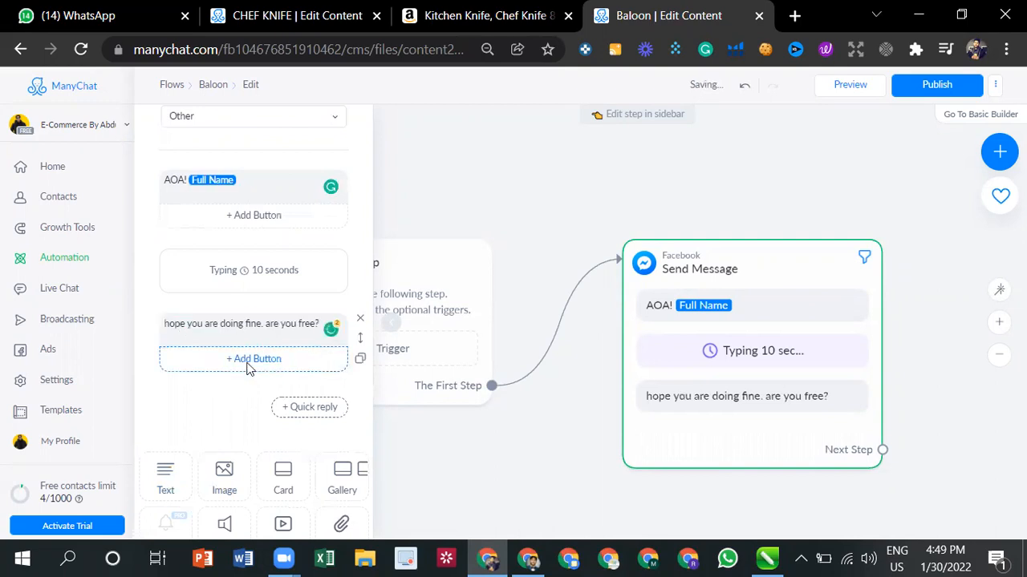
- Add a button titled "YES" to the "are you free?" text block
click(250, 365)
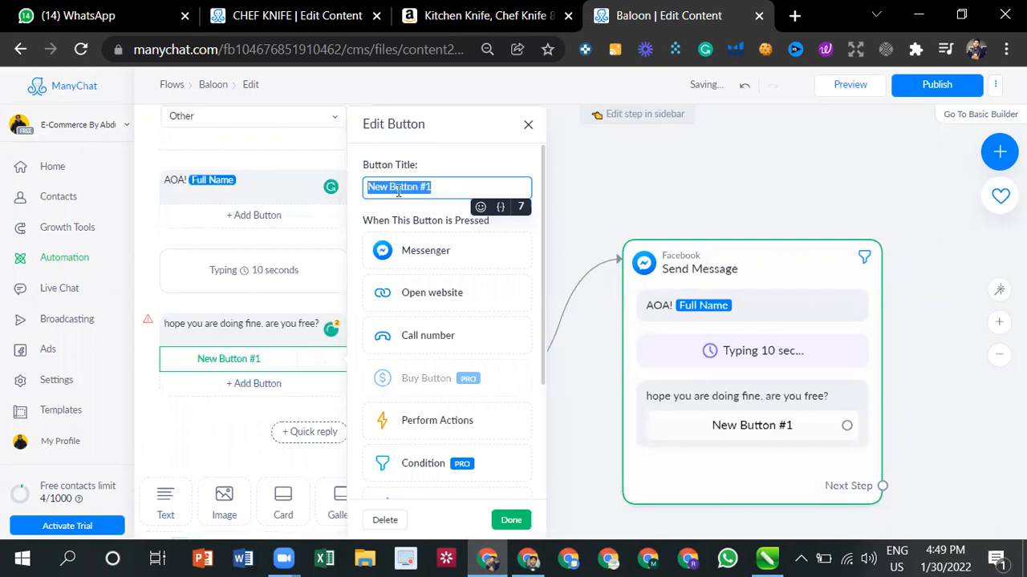
text(YA)
key(BackSpace)
text(ES)
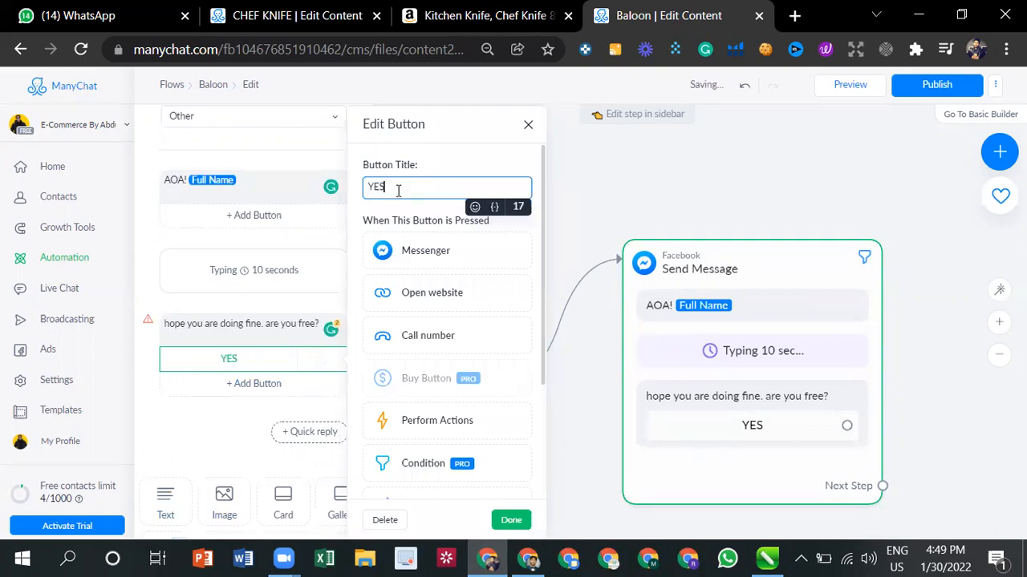
click(225, 430)
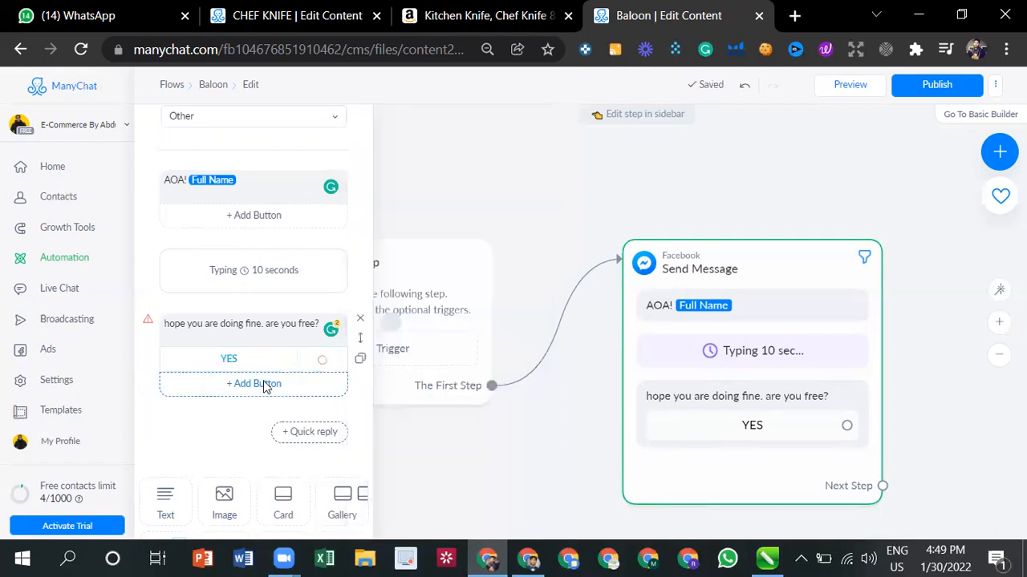
- Add a second button titled "No" below the YES button
click(263, 384)
text(n)
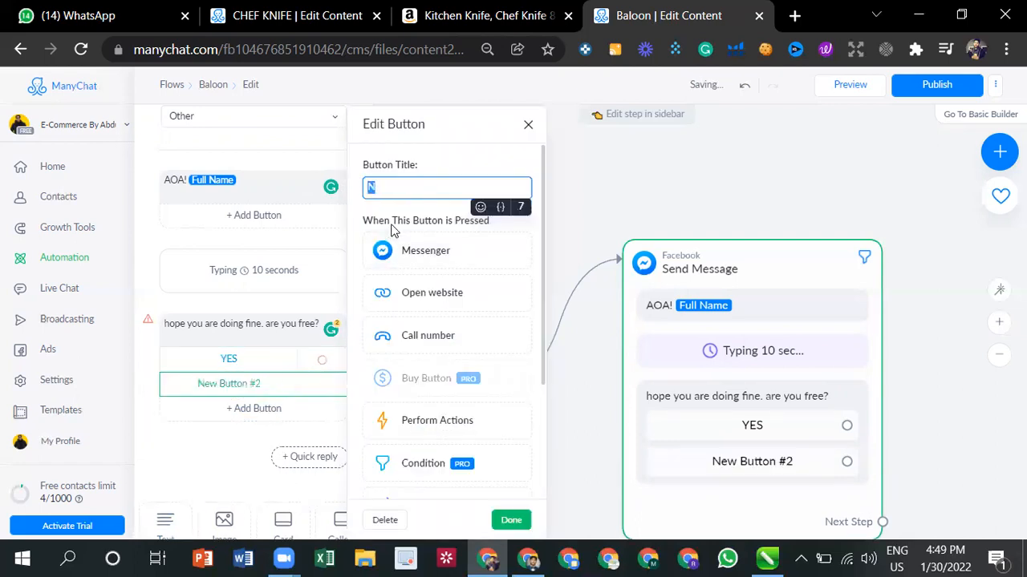
key(BackSpace)
text(NO)
key(BackSpace)
text(o)
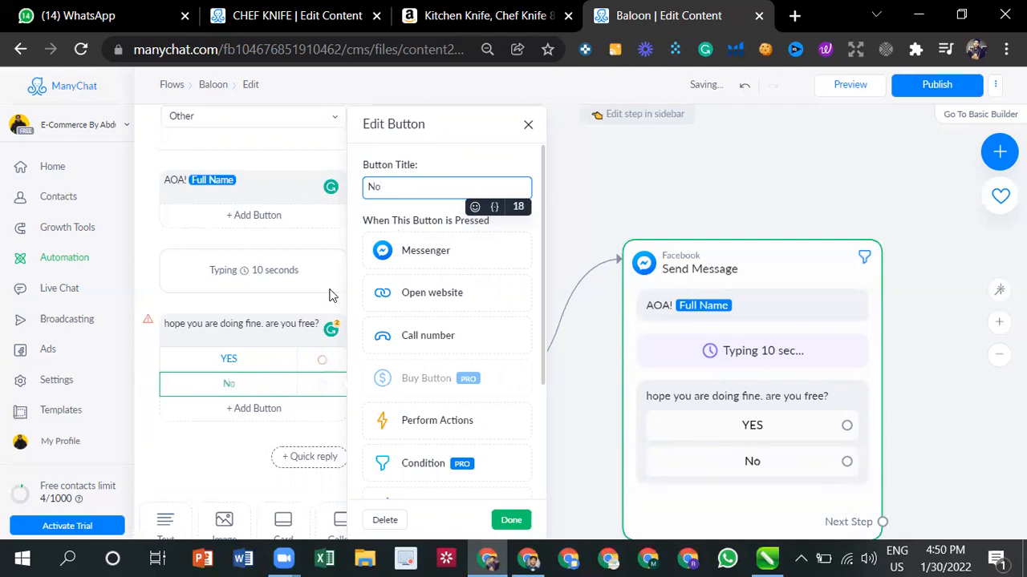
click(191, 497)
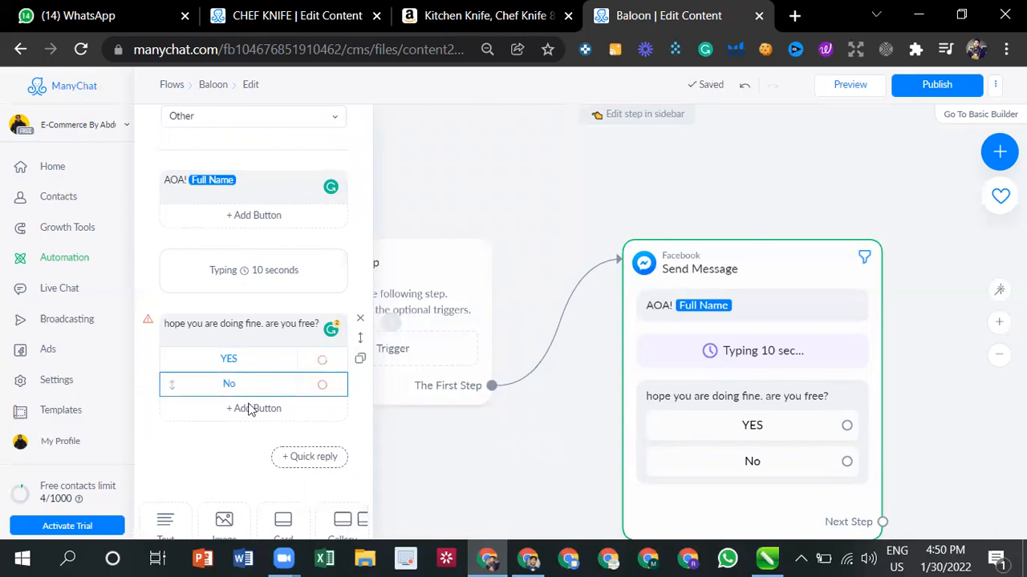
- Link the YES button to a new Messenger message and open that message for editing
click(279, 364)
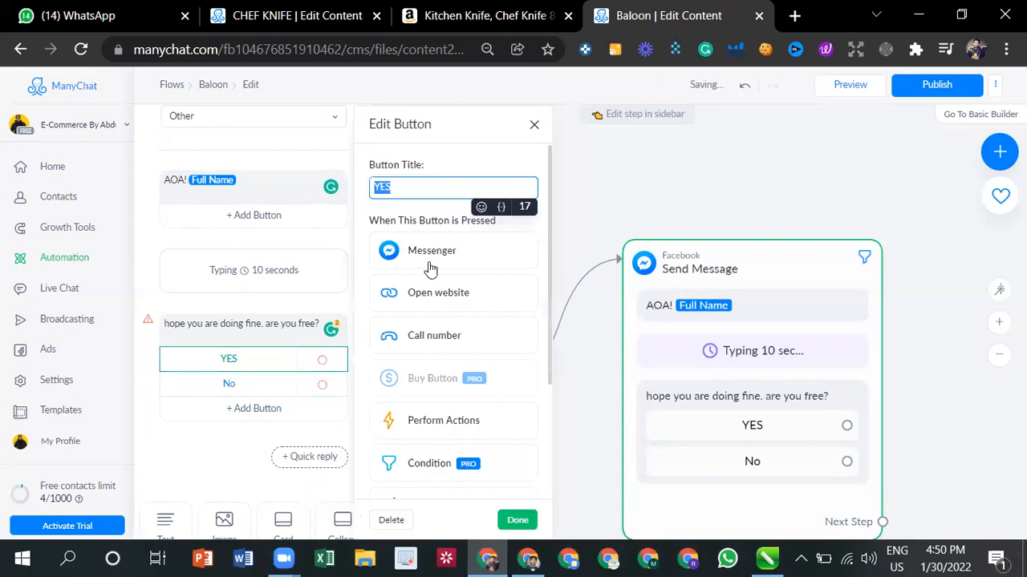
click(426, 192)
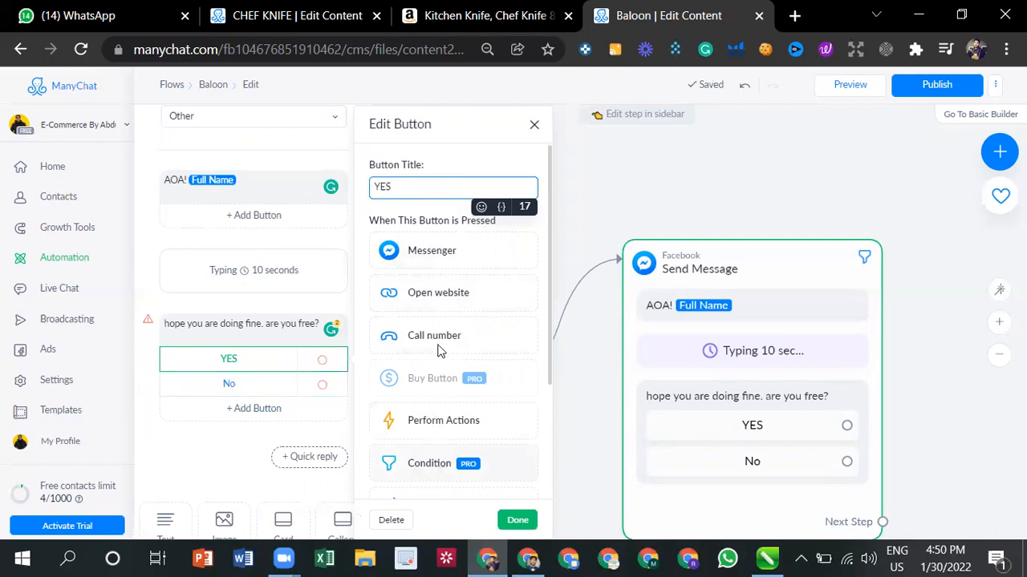
click(432, 255)
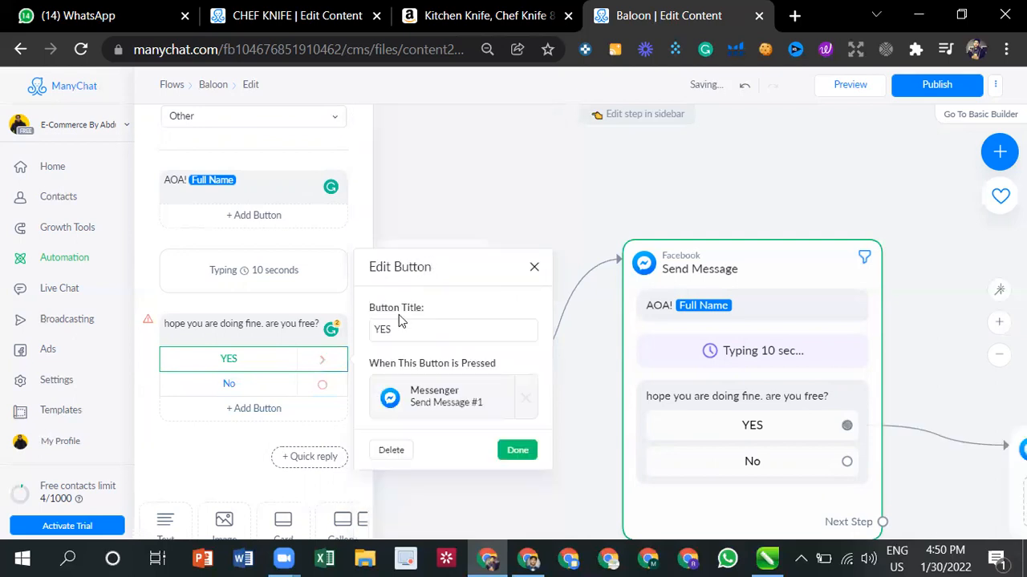
click(437, 399)
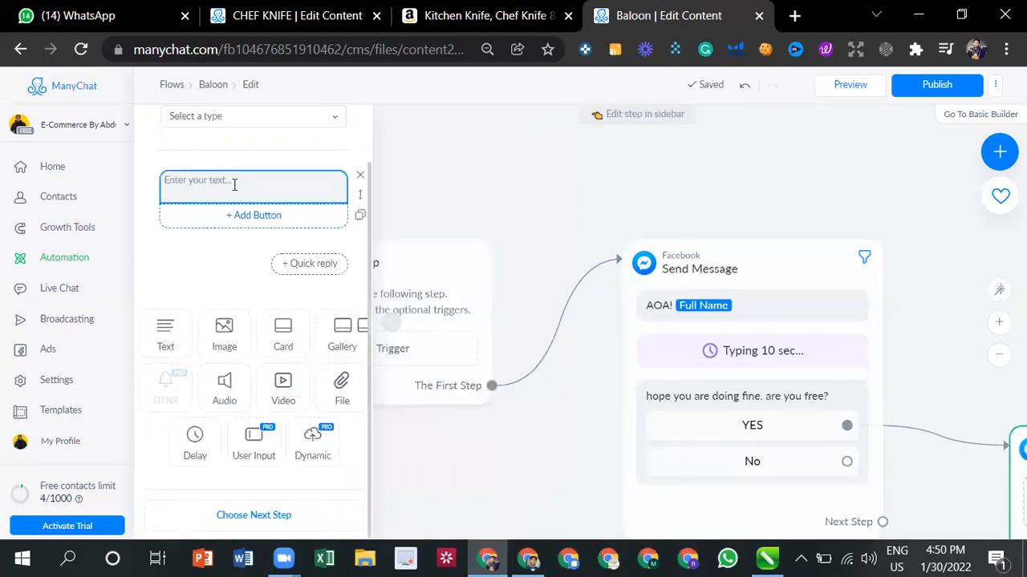
- Enter "we have an offer. 30" as the text of the message linked to YES
scroll(221, 177, up, 1)
click(231, 254)
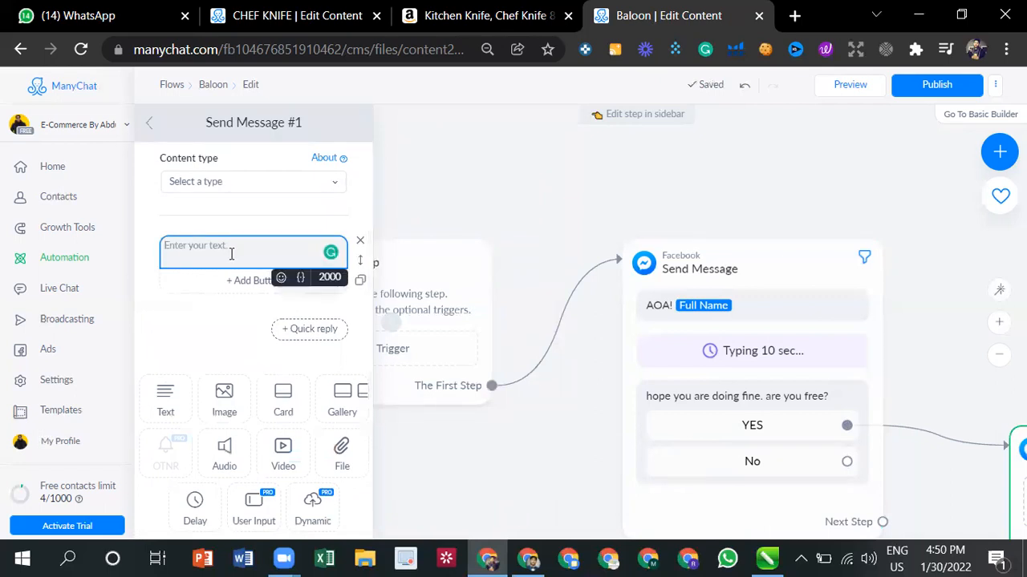
text(we have an offer. 30)
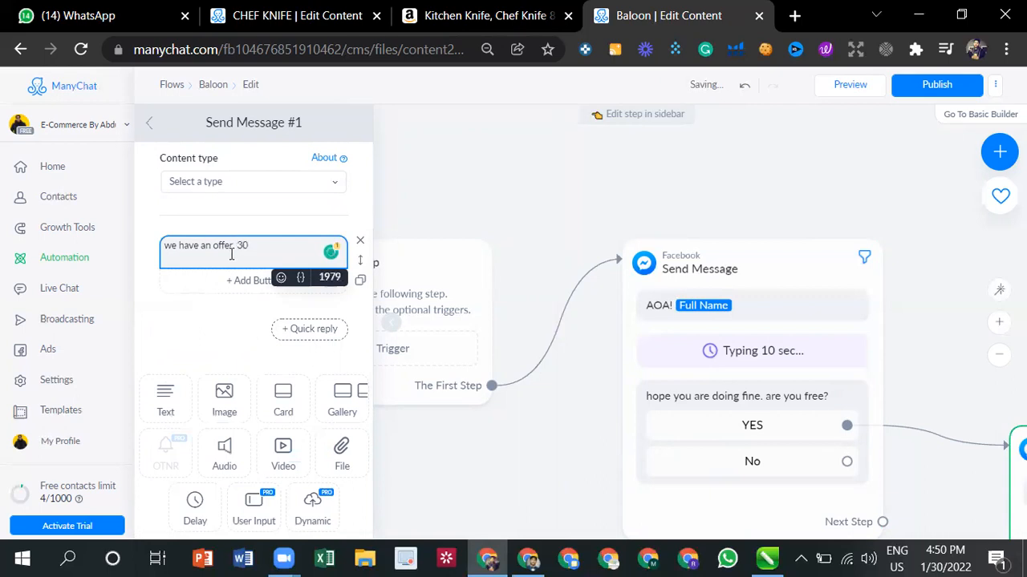
text(ka)
click(216, 332)
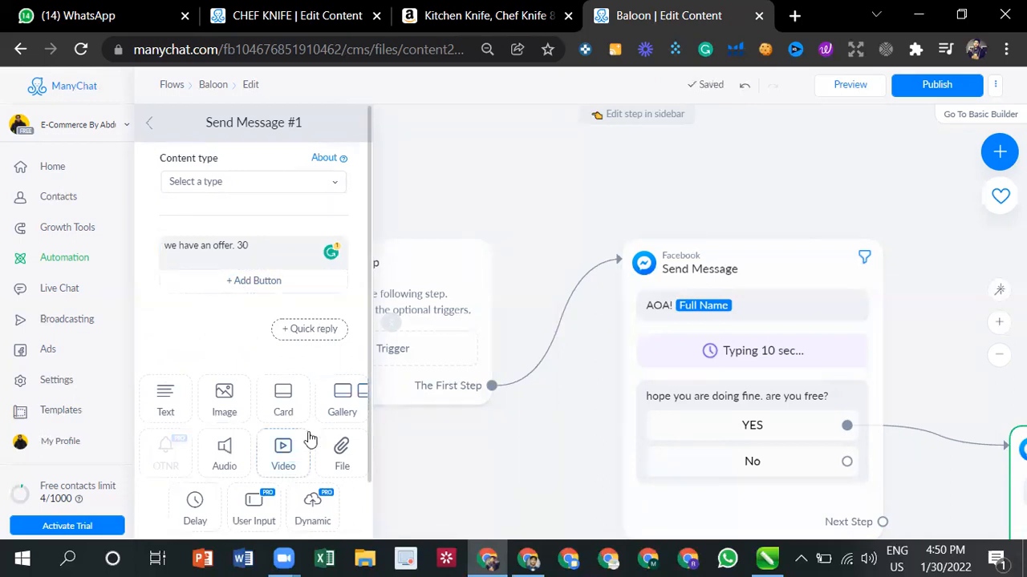
- Add an image block to the offer message and upload the knife picture 71nmcfmY7kL._AC_SL1500_.jpg from Downloads
scroll(312, 438, down, 2)
click(519, 195)
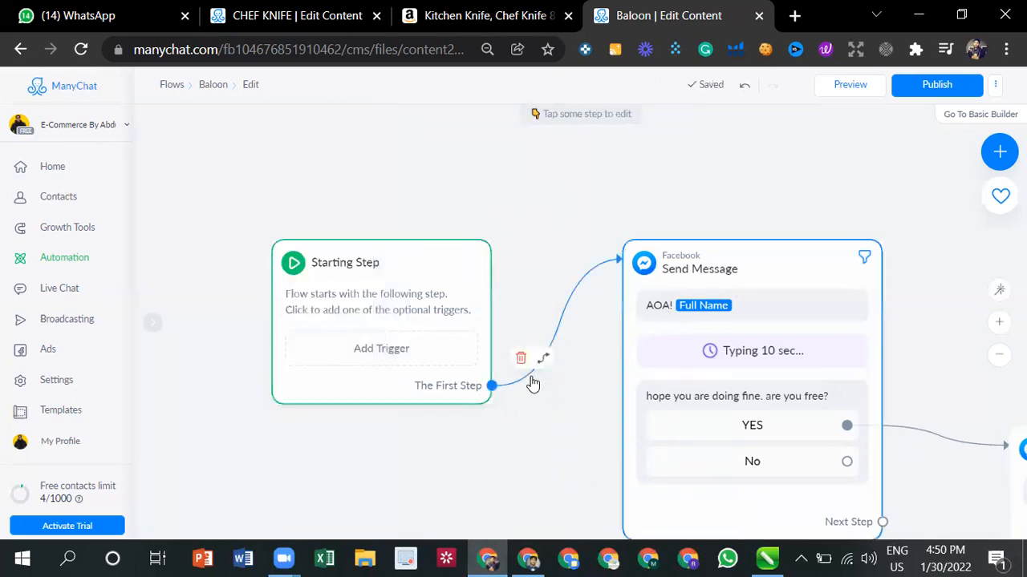
scroll(529, 391, down, 1)
drag(526, 397, 174, 264)
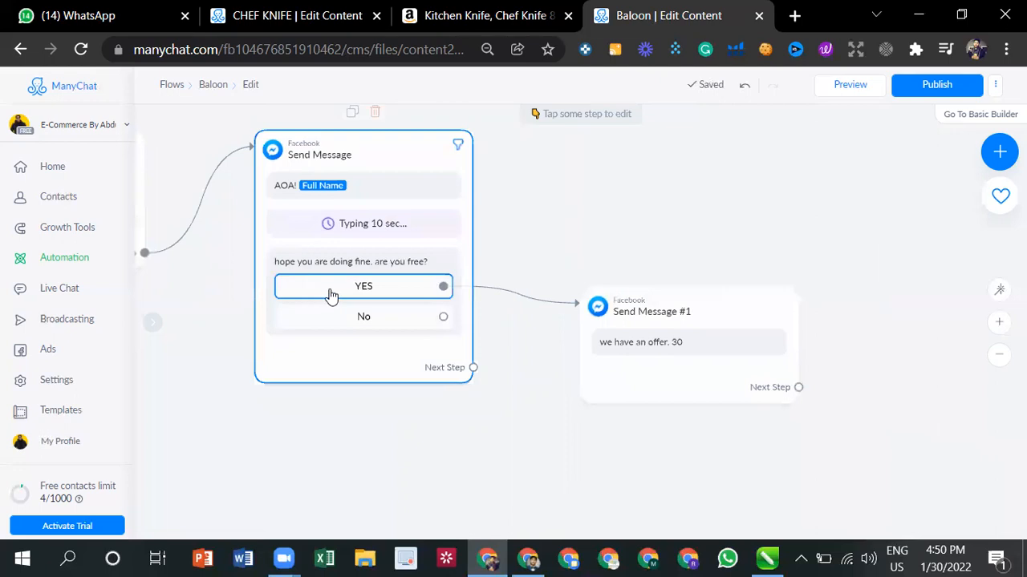
click(688, 343)
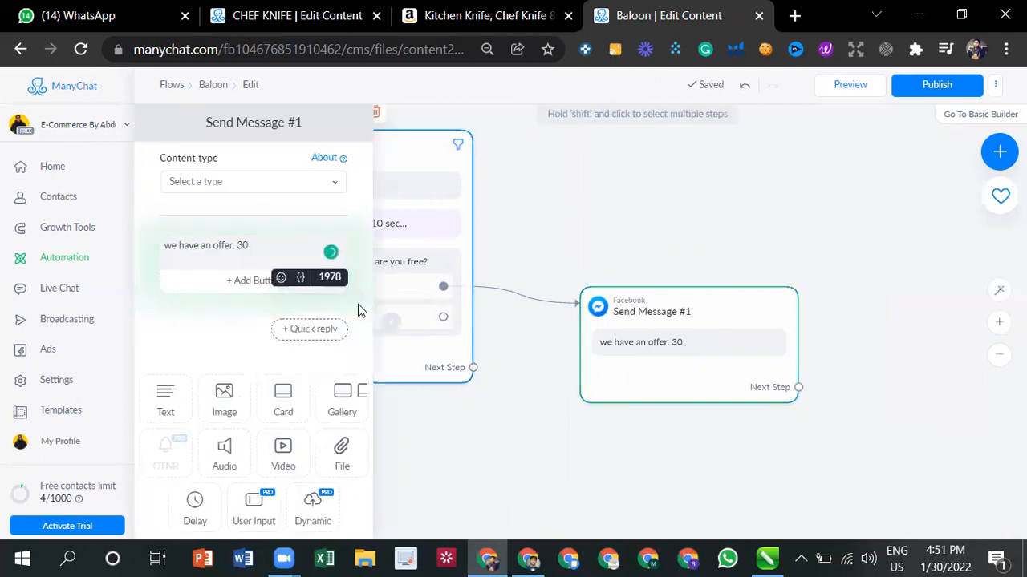
click(226, 385)
click(250, 373)
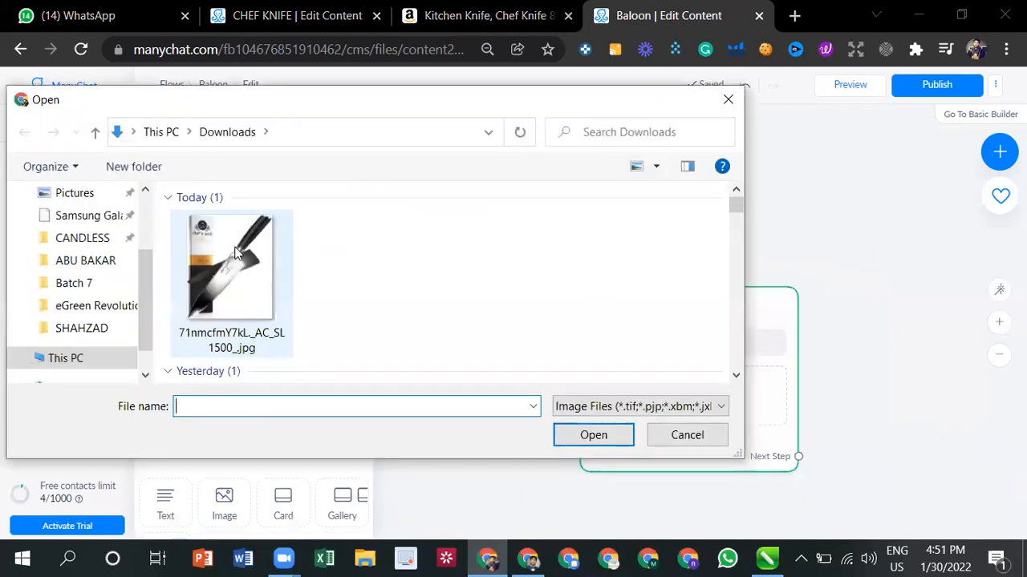
scroll(237, 254, down, 1)
scroll(235, 255, up, 1)
scroll(235, 255, down, 3)
scroll(234, 248, up, 2)
click(235, 255)
double_click(235, 255)
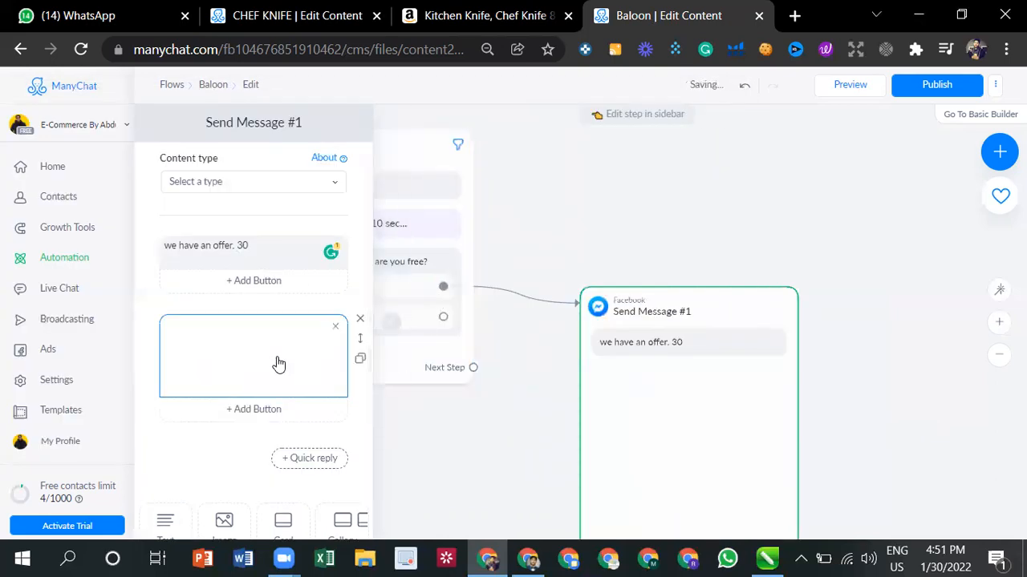
- Add a button to the offer text that opens the copied Amazon knife product page as its website address
click(258, 282)
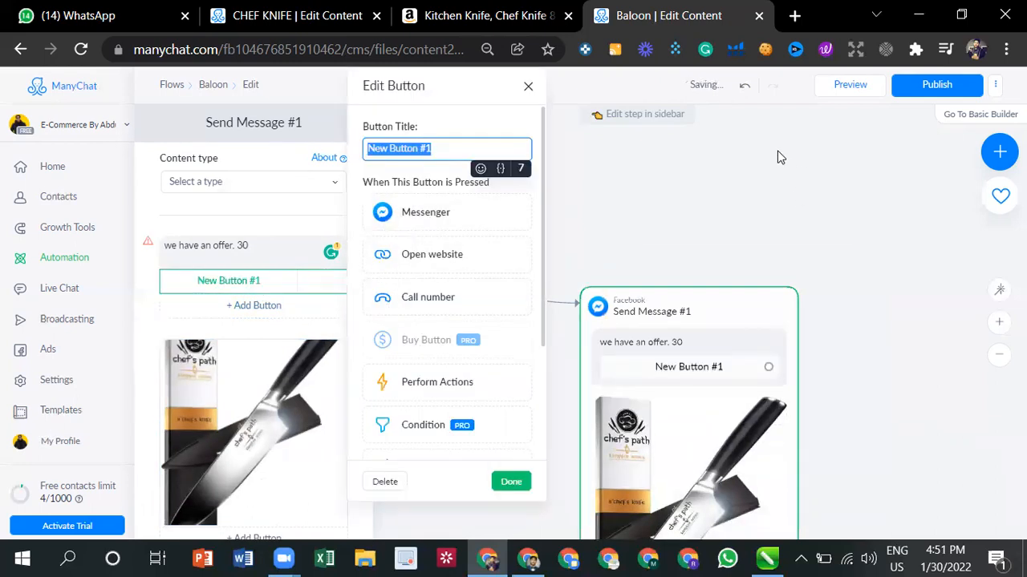
click(430, 255)
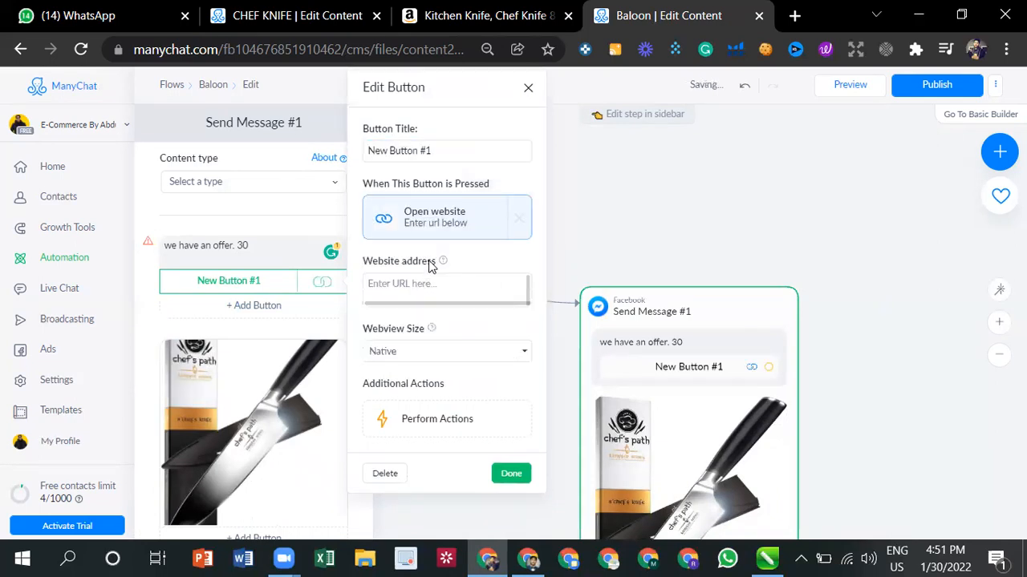
click(424, 284)
right_click(425, 285)
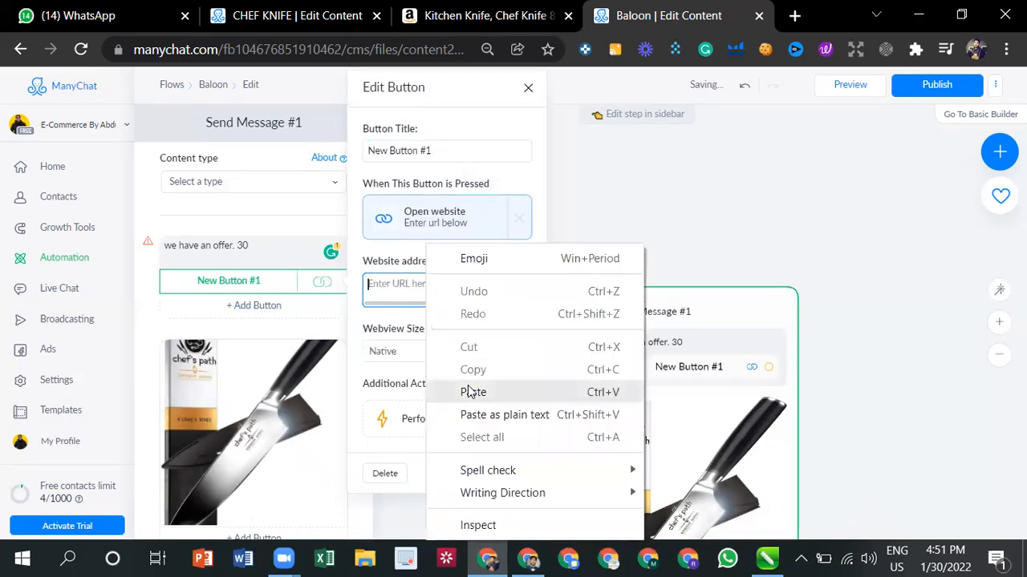
click(473, 392)
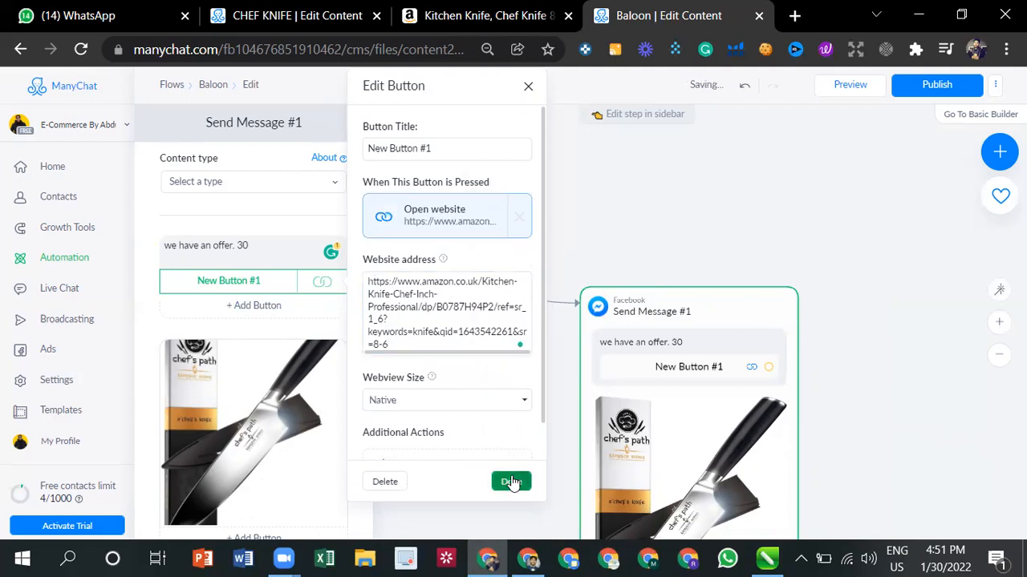
click(511, 480)
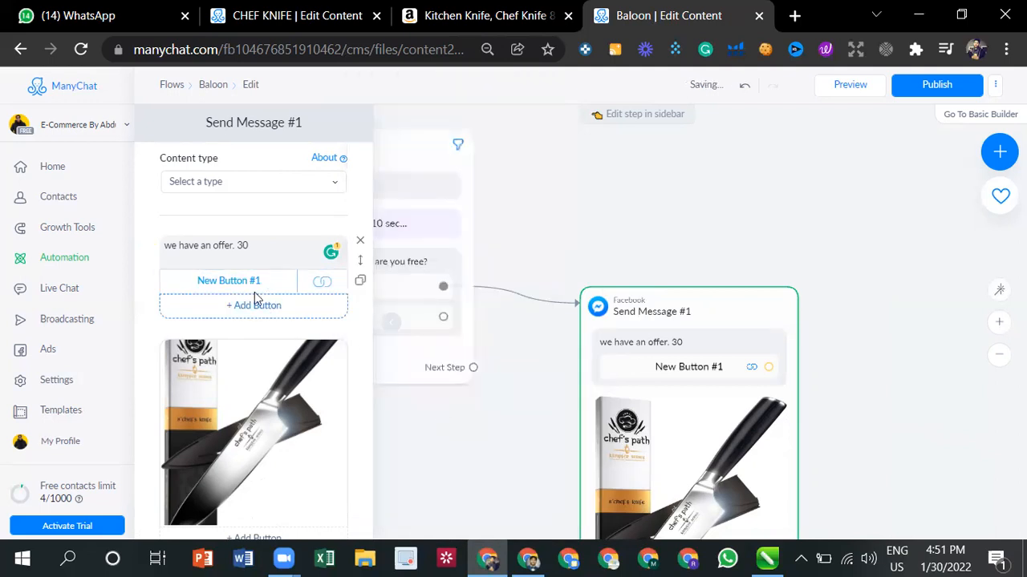
- Add a second button below the website button in the offer message
scroll(626, 289, down, 1)
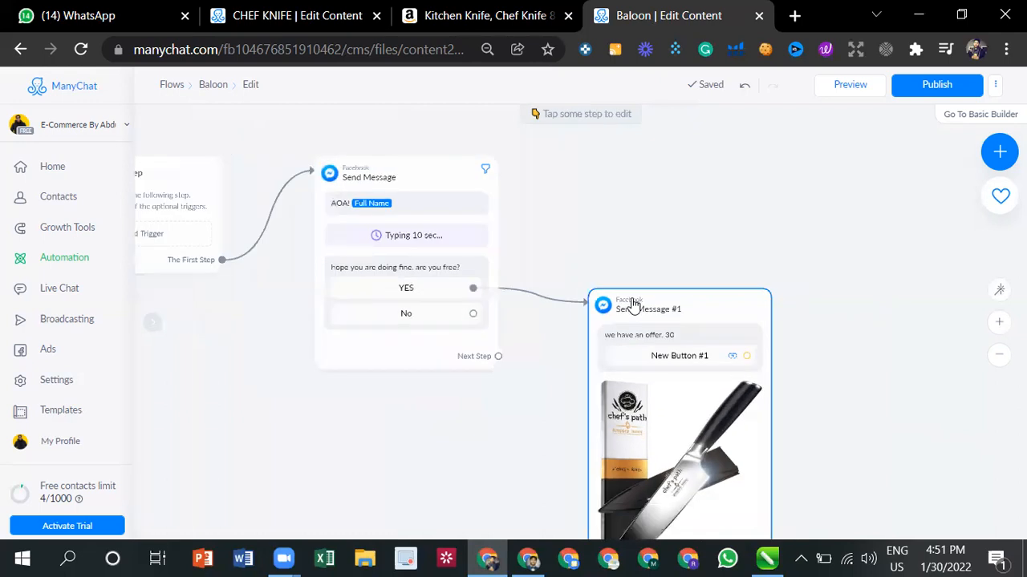
scroll(810, 247, down, 2)
scroll(812, 255, up, 1)
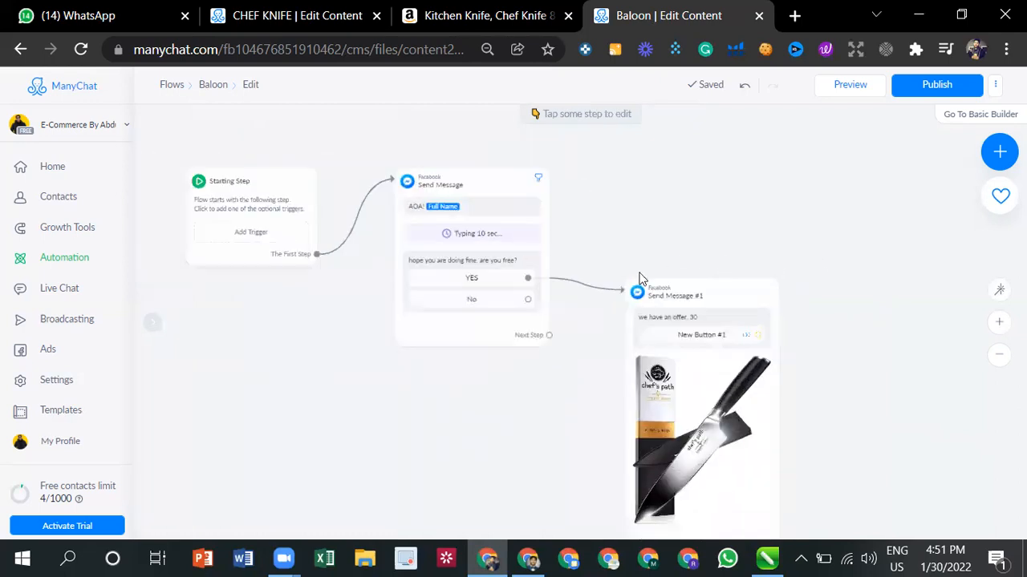
click(699, 333)
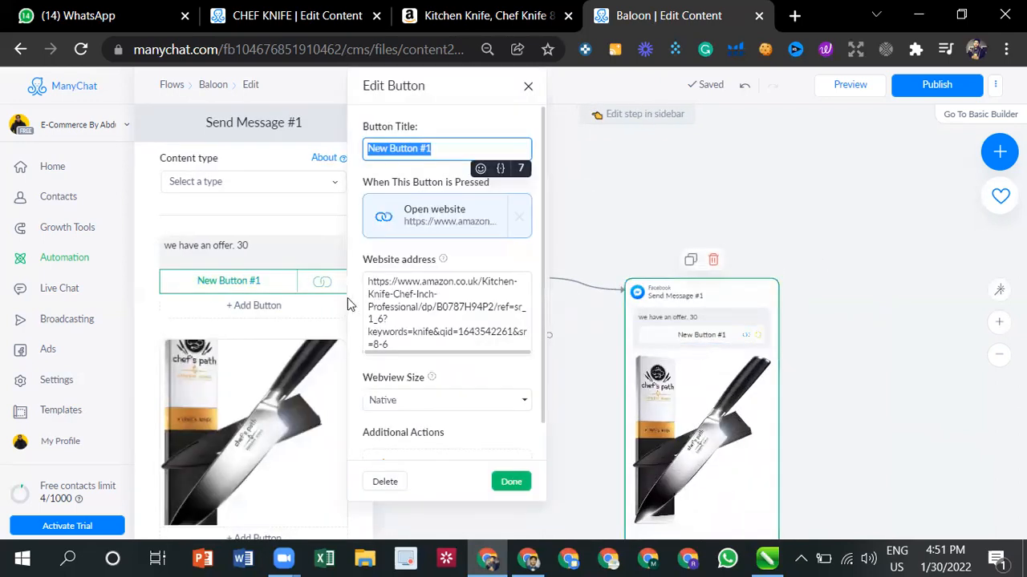
click(265, 307)
click(271, 308)
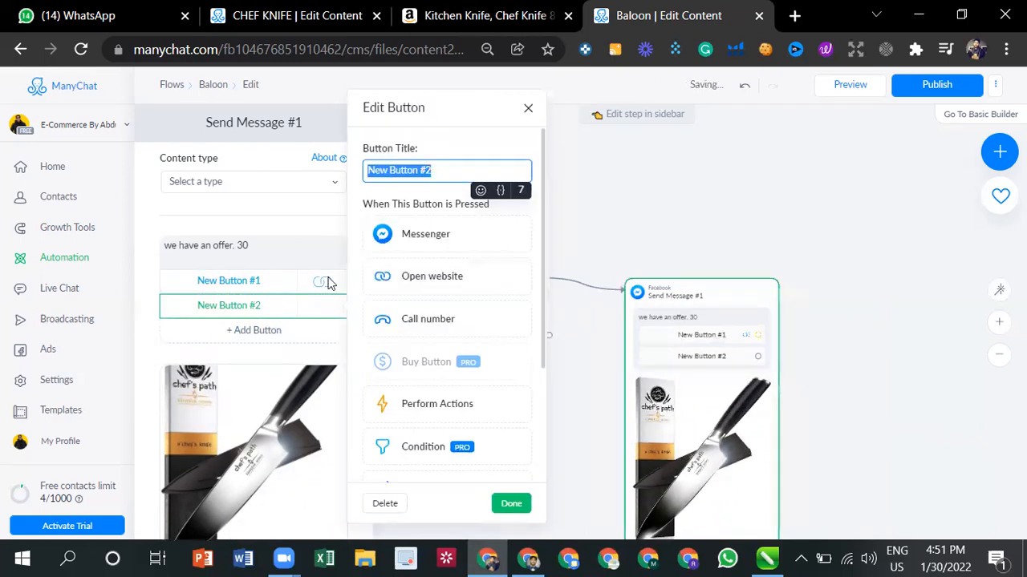
- Title the second offer button "No, I don't need this", correcting the spelling of "dont"
text(o)
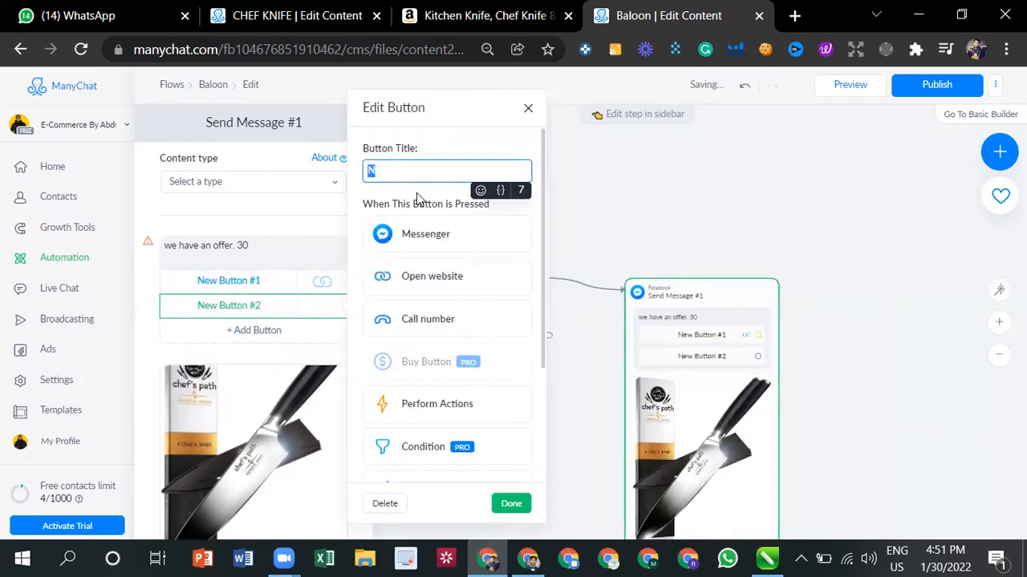
key(BackSpace)
text(No)
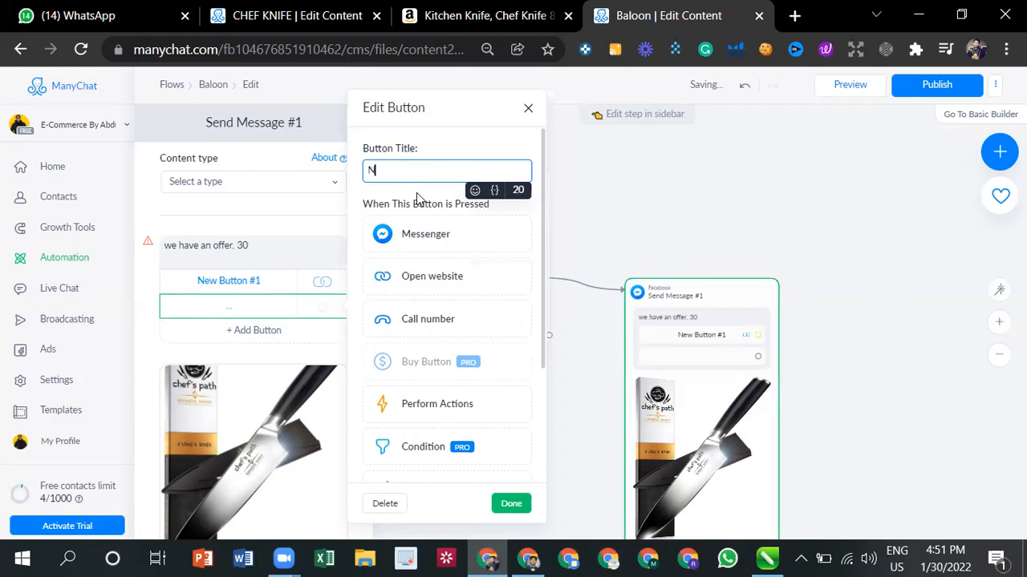
text(, )
text(I o)
text(ont n)
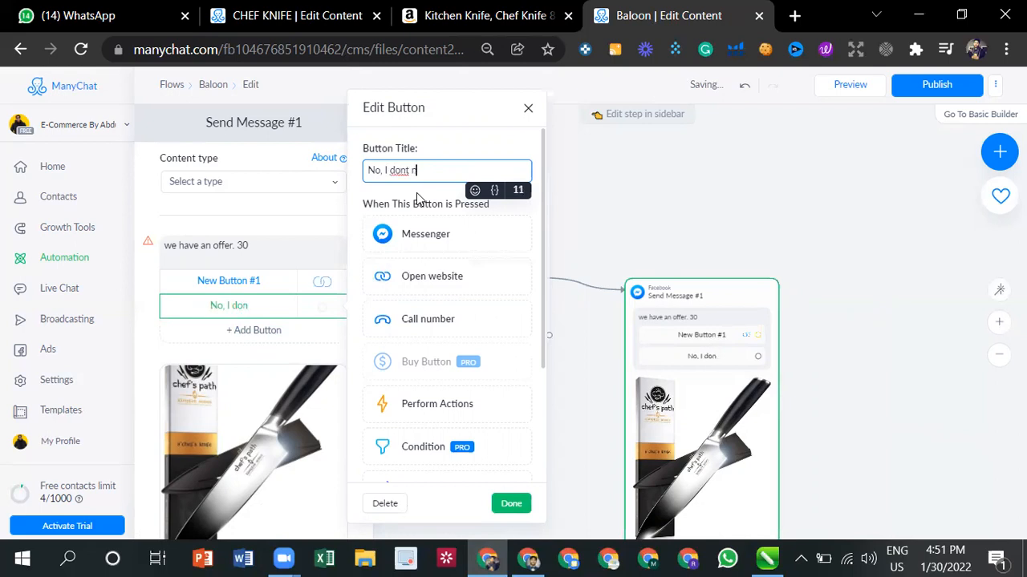
text(eed th)
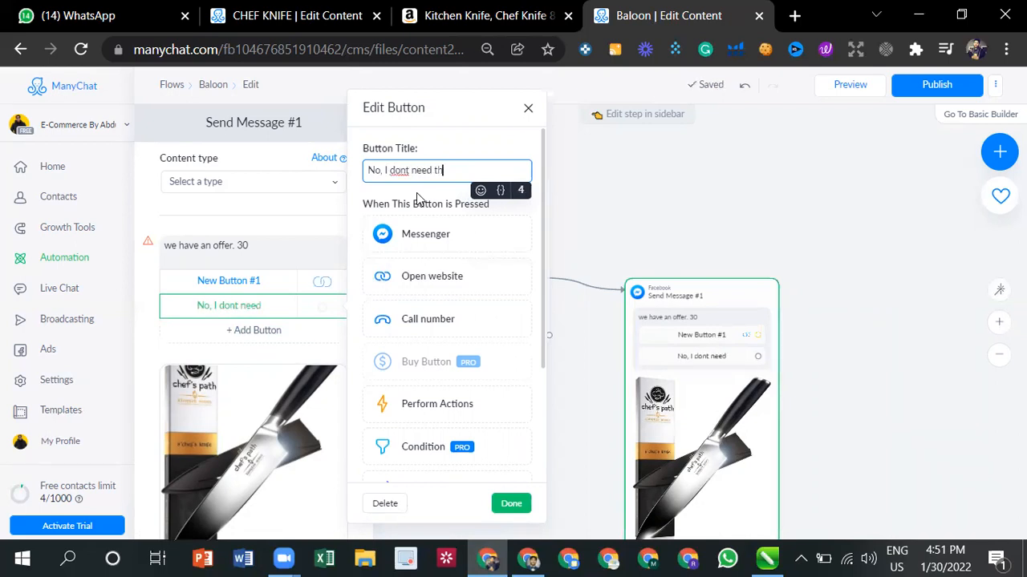
text(is)
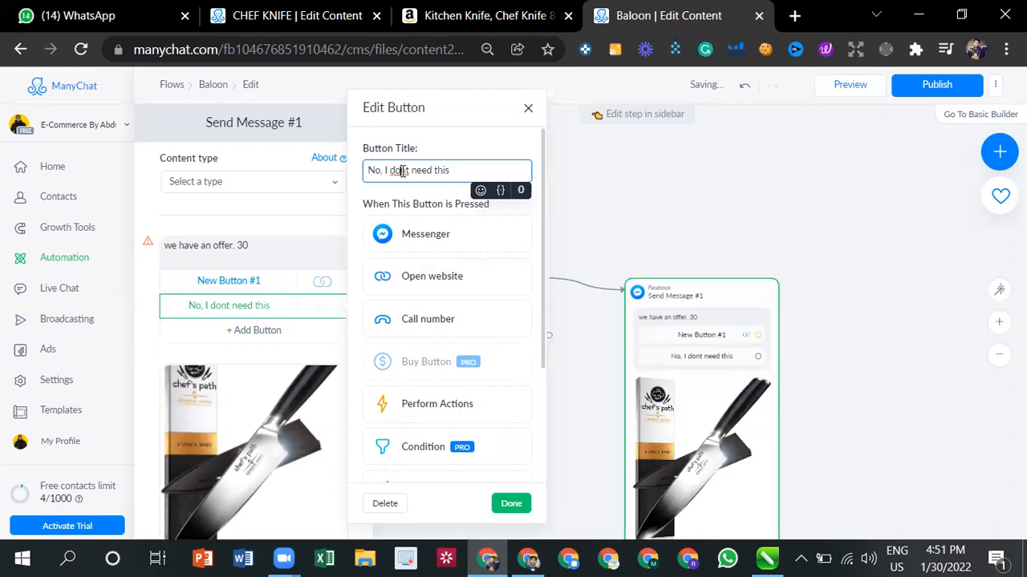
right_click(403, 171)
click(430, 187)
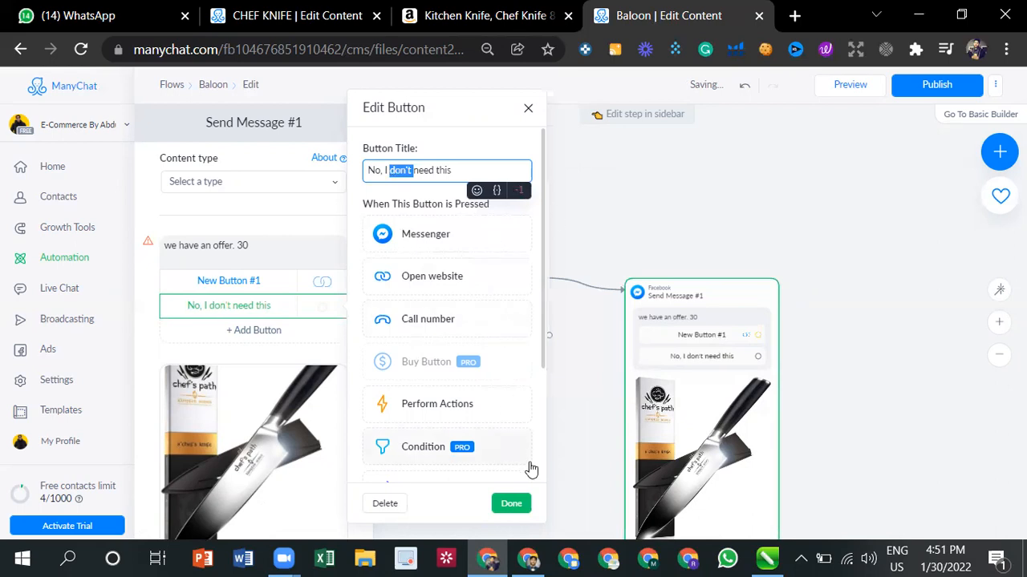
click(511, 503)
- Rename the offer message's website button as "URL"
scroll(711, 372, down, 1)
scroll(718, 343, up, 2)
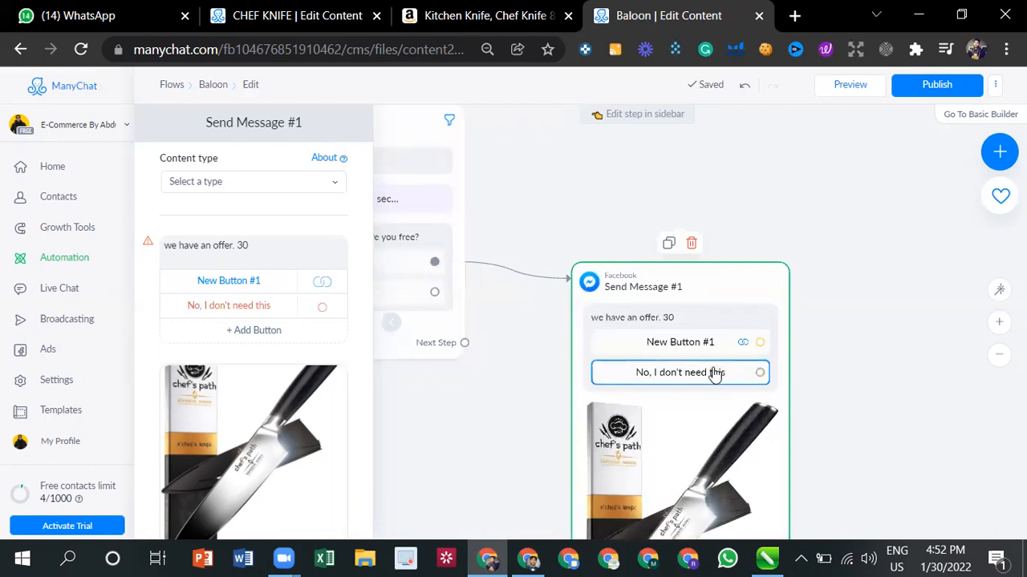
scroll(713, 376, down, 1)
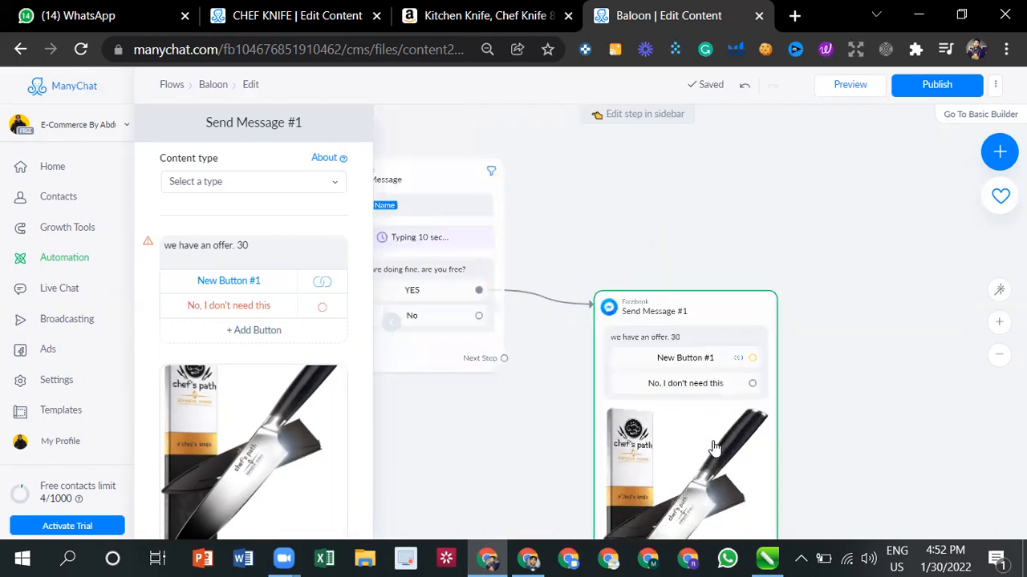
click(695, 360)
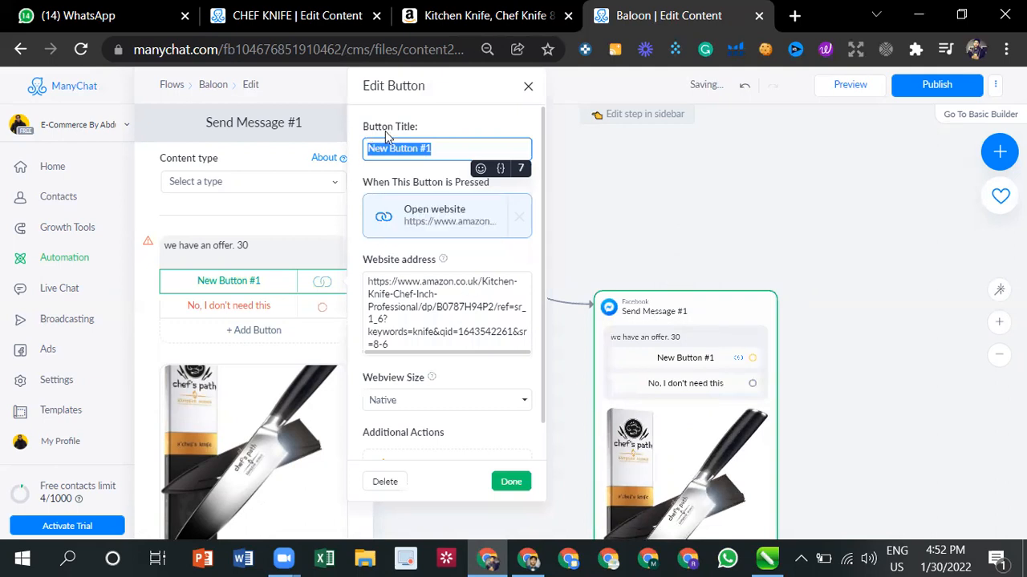
text(UR)
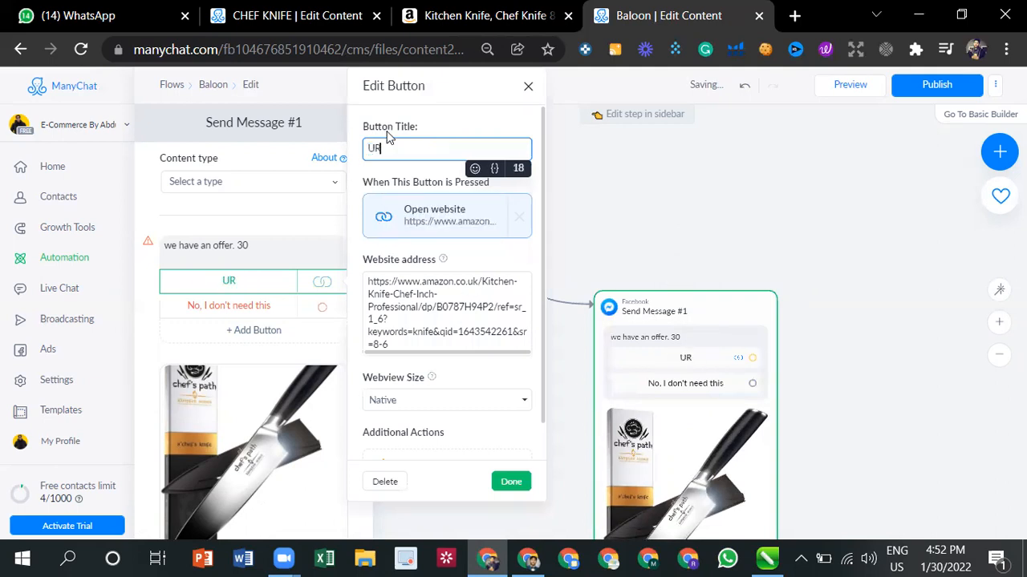
text(L)
click(686, 210)
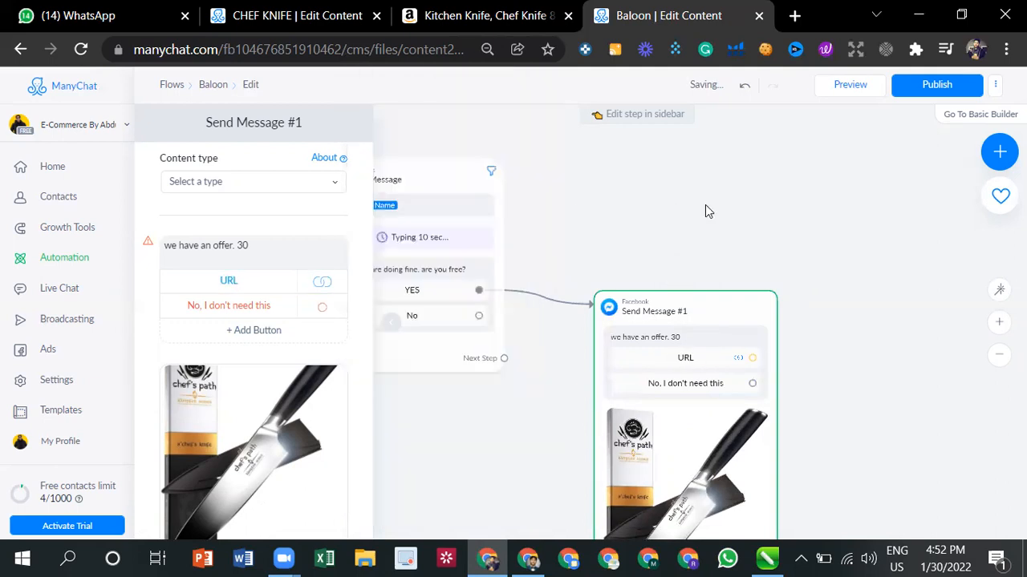
- Retitle the offer message's second button as "No i dont need this"
click(727, 390)
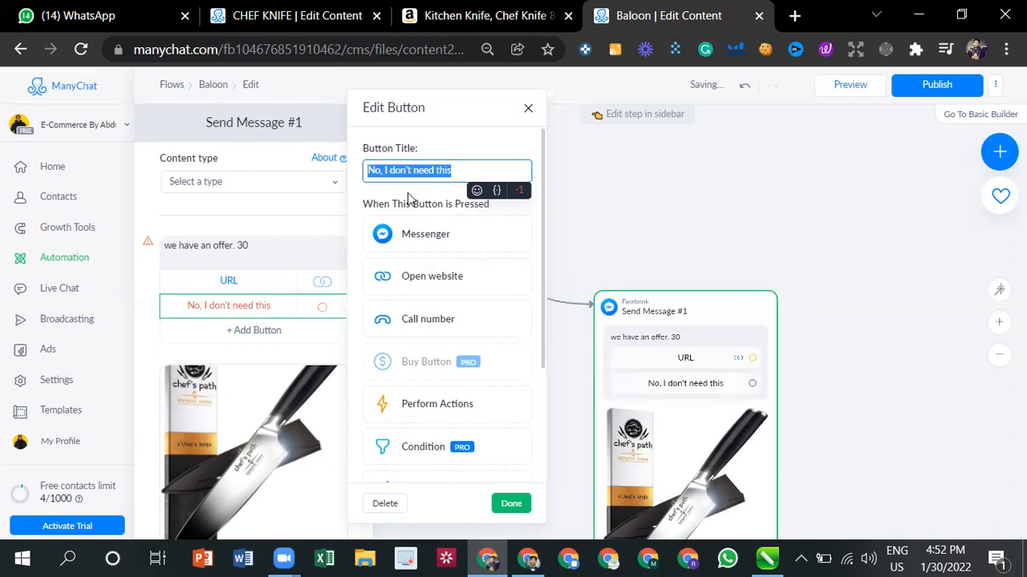
text(Its)
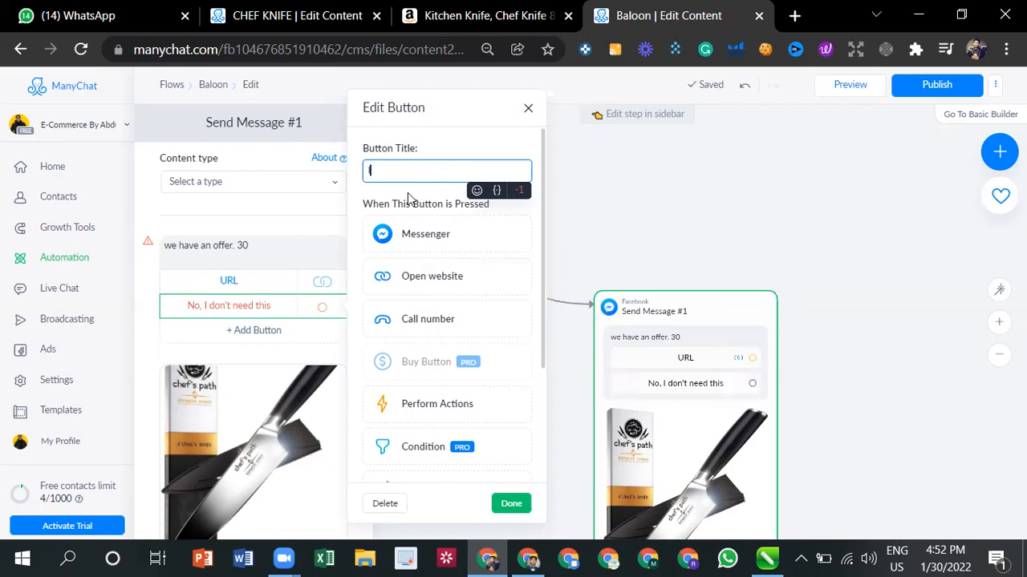
key(BackSpace)
key(BackSpace)
key(BackSpace)
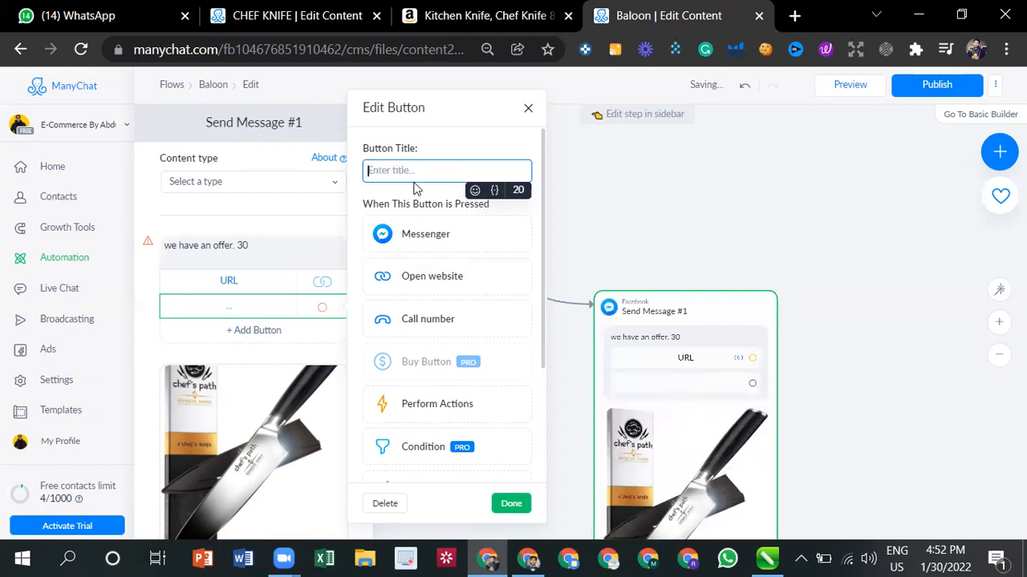
text(No i dont need)
text(this)
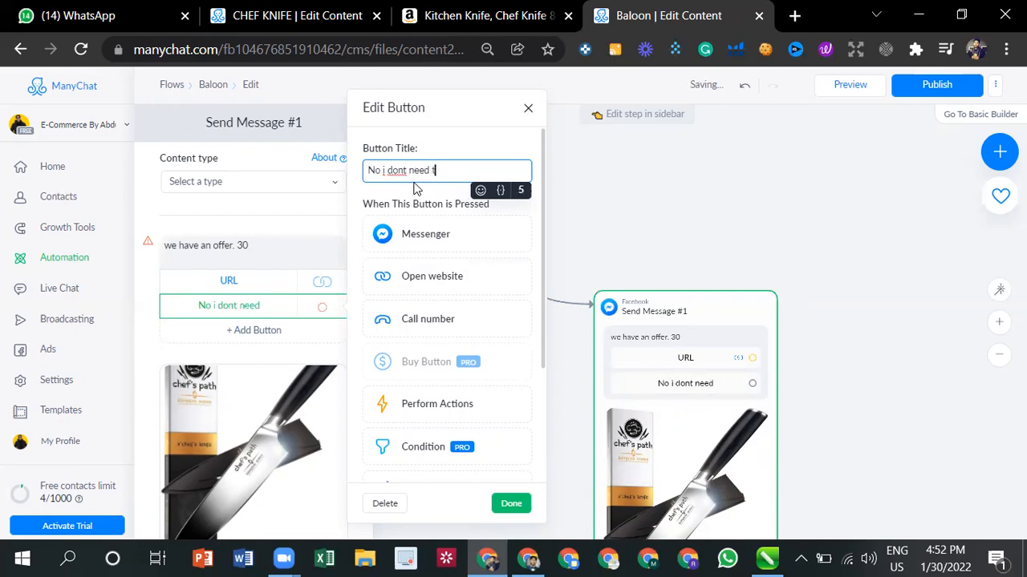
- Link the "No i dont need this" button to a new Messenger message and open its text for editing
click(409, 232)
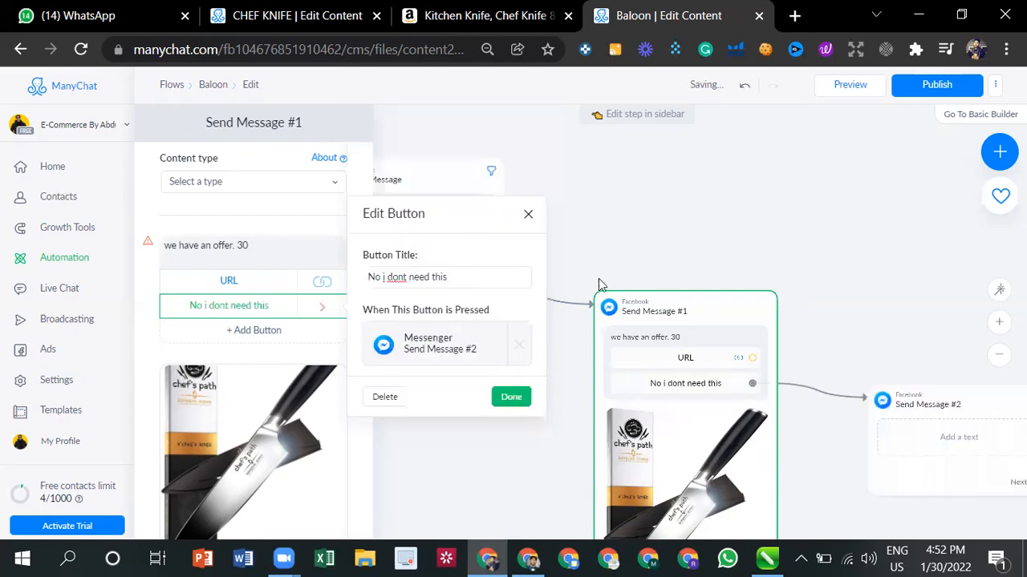
click(935, 435)
click(954, 437)
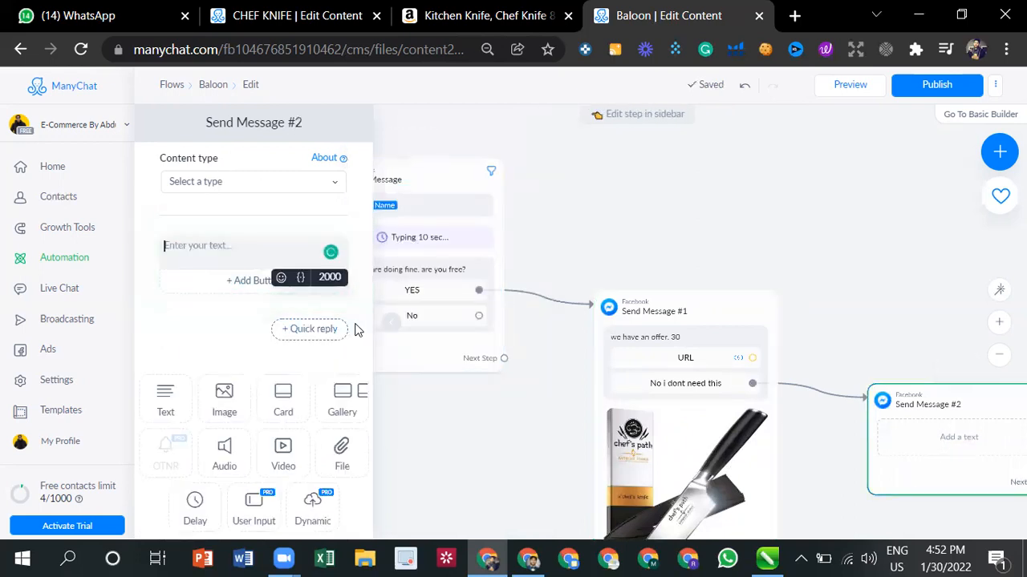
- Enter "Its okay. have a nice day" as the text of the message linked to the decline button
text(Its c)
text(kay)
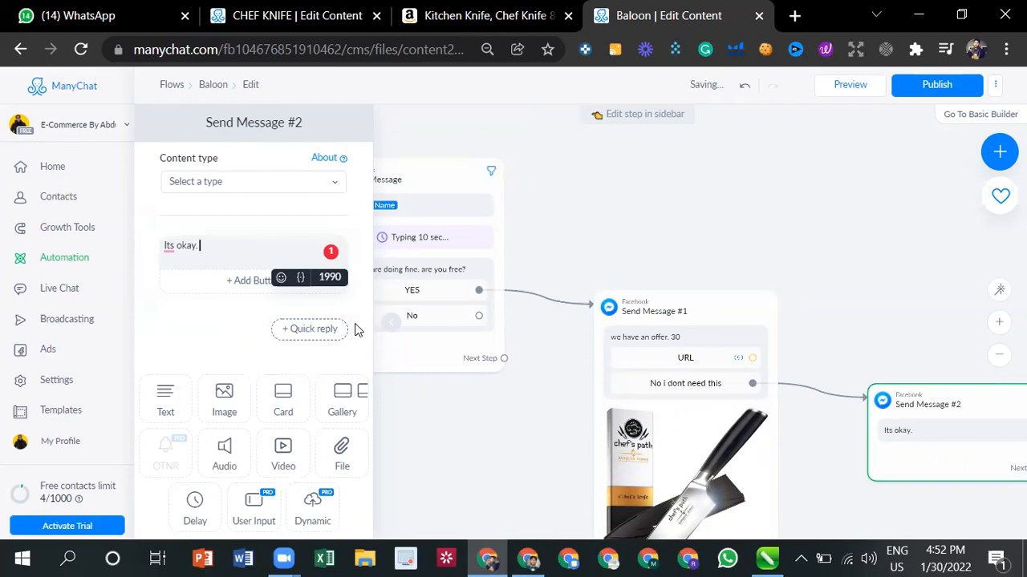
text(have a nice dsy)
key(BackSpace)
key(BackSpace)
text(ay)
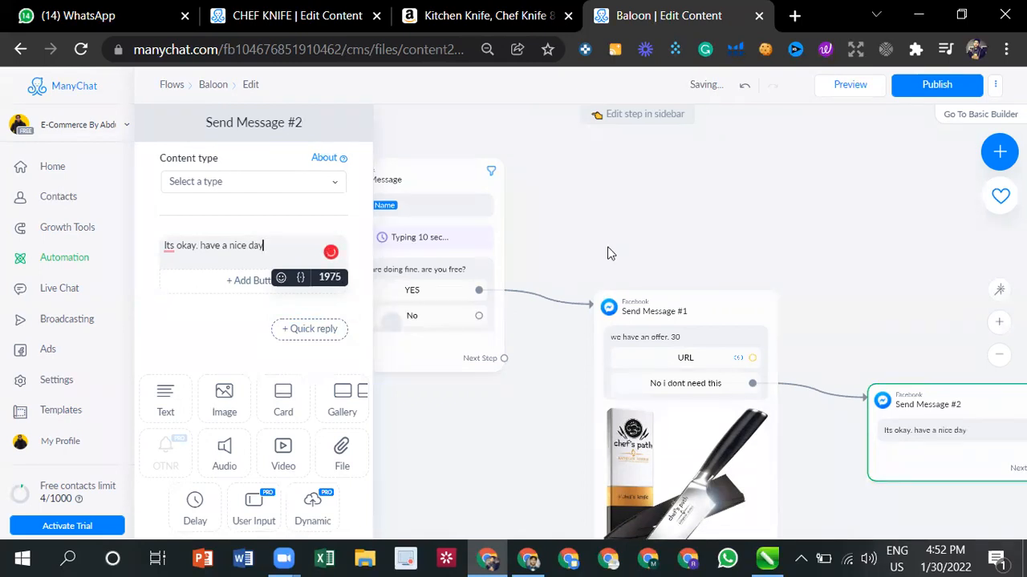
click(664, 242)
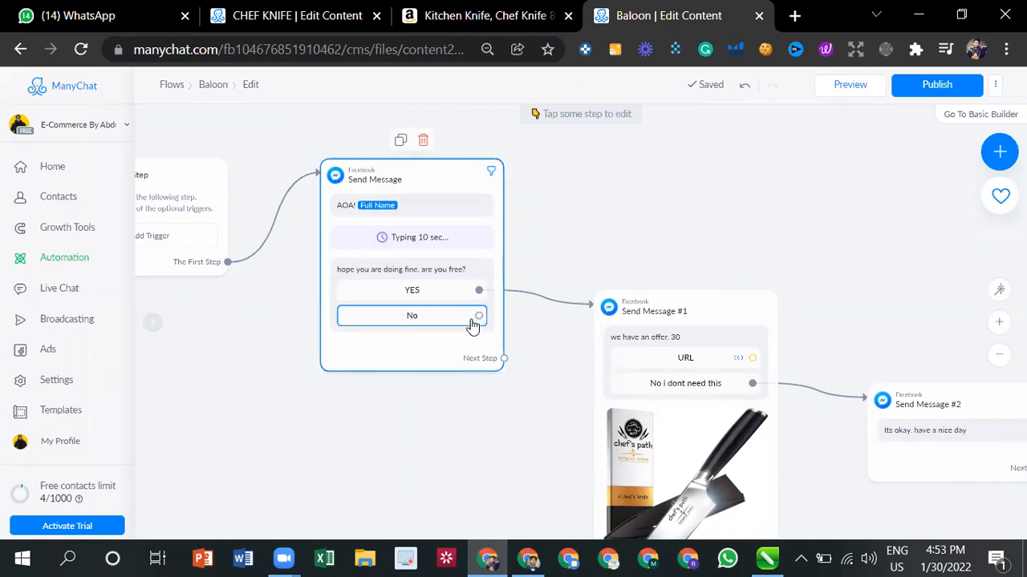
- Connect the greeting message's No button to the existing Send Message #2 and publish the Baloon flow
click(478, 315)
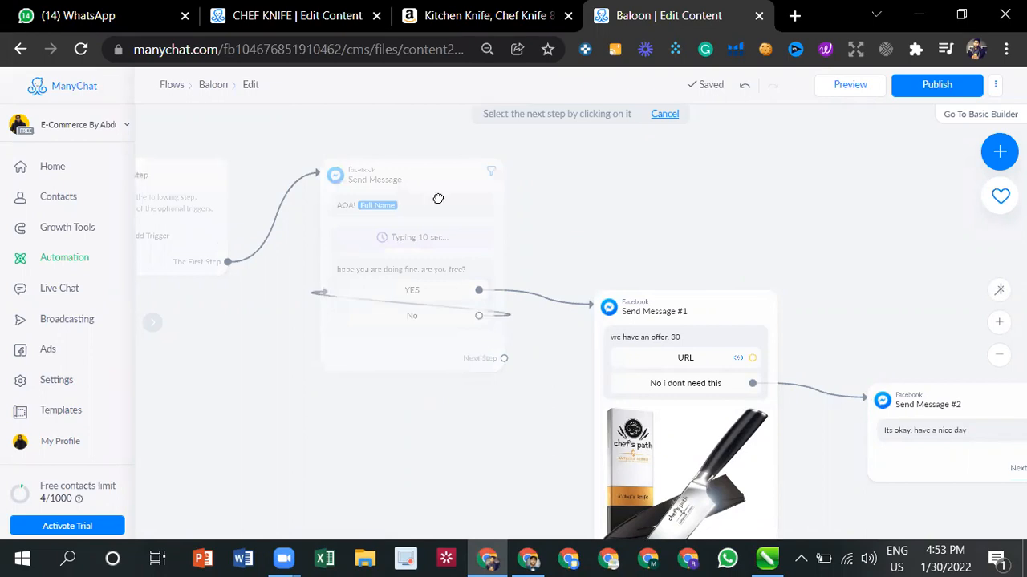
click(880, 406)
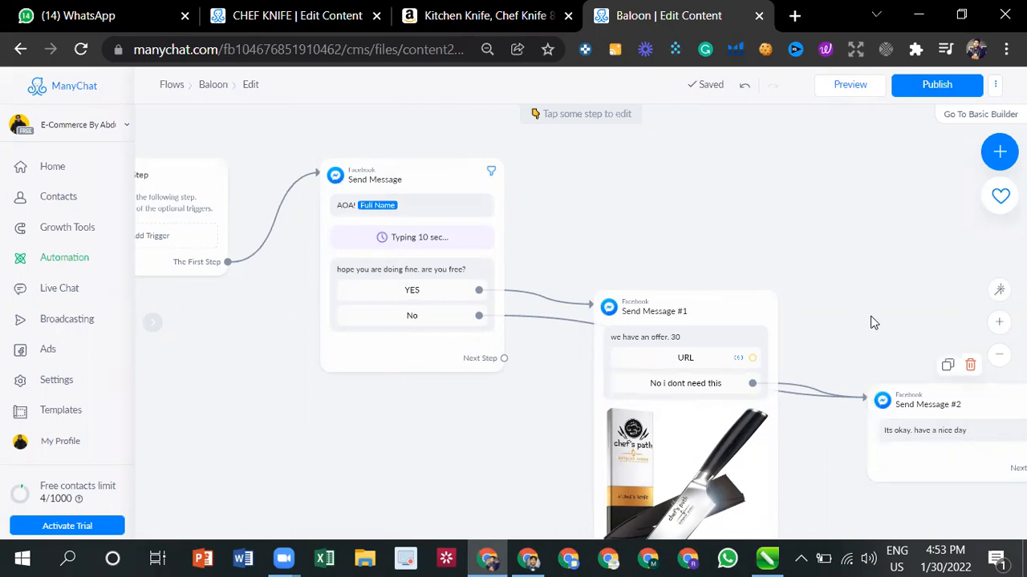
scroll(851, 277, down, 2)
click(937, 85)
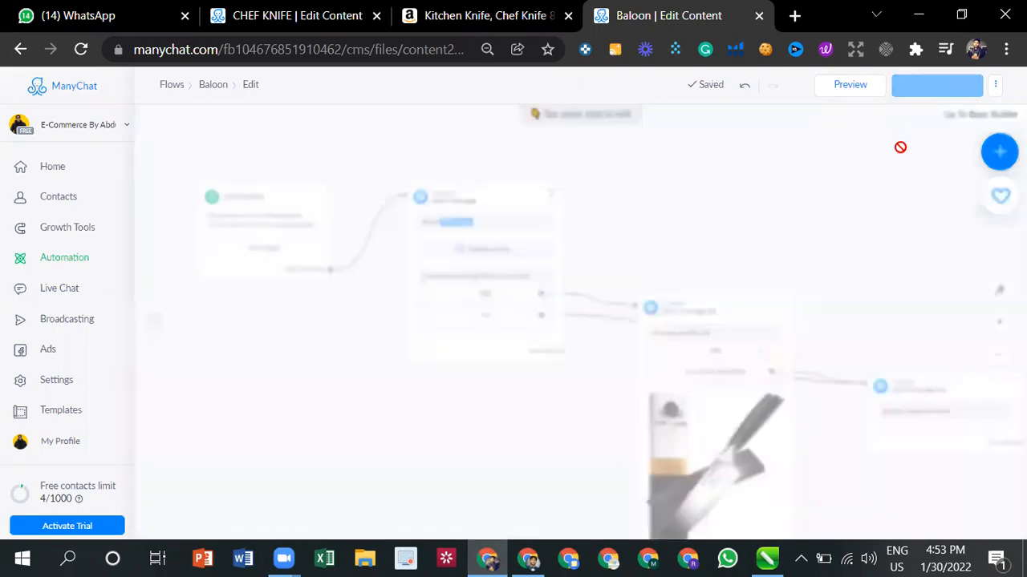
- Request a preview of the published Baloon flow
click(839, 85)
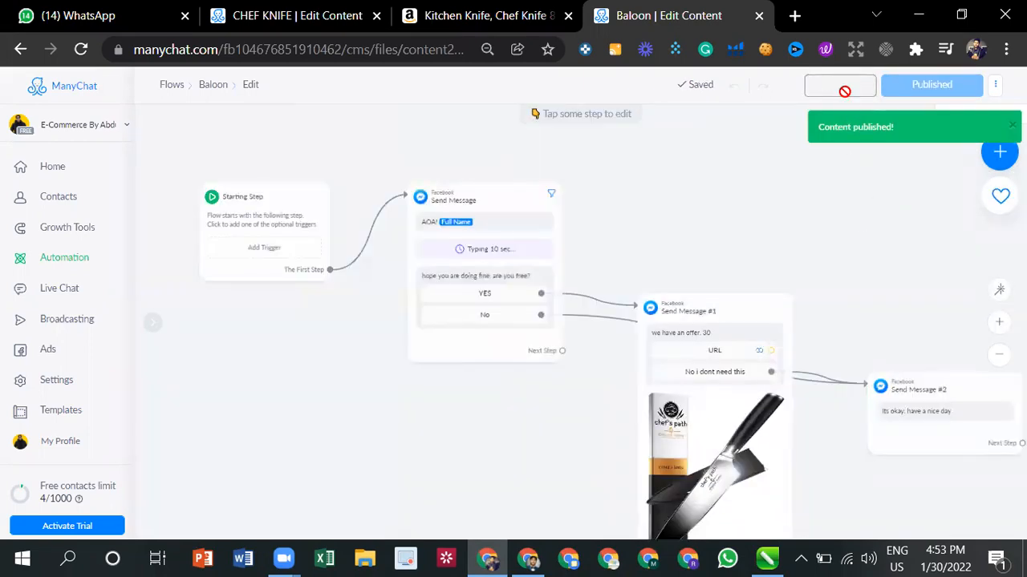
click(550, 224)
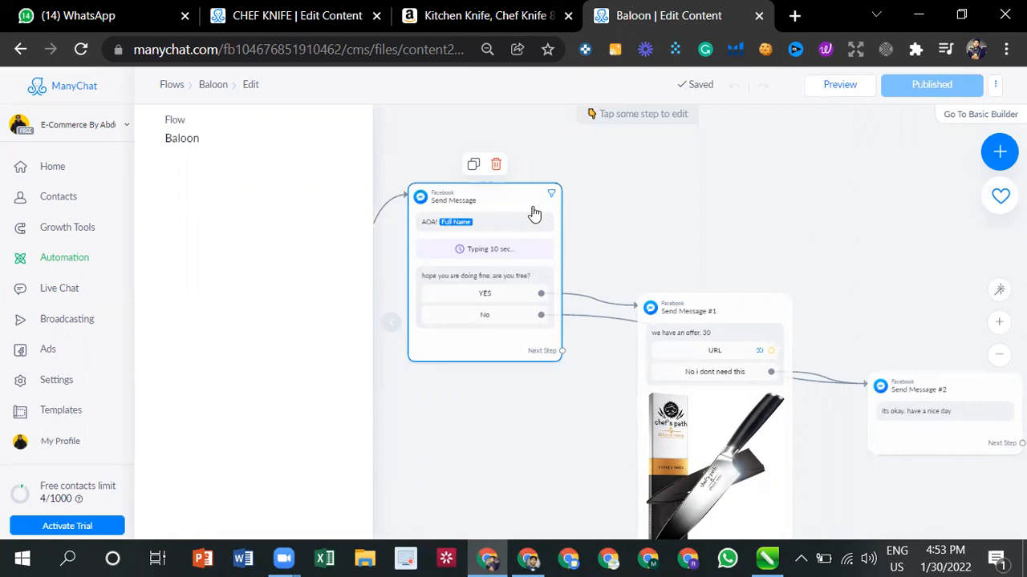
click(834, 86)
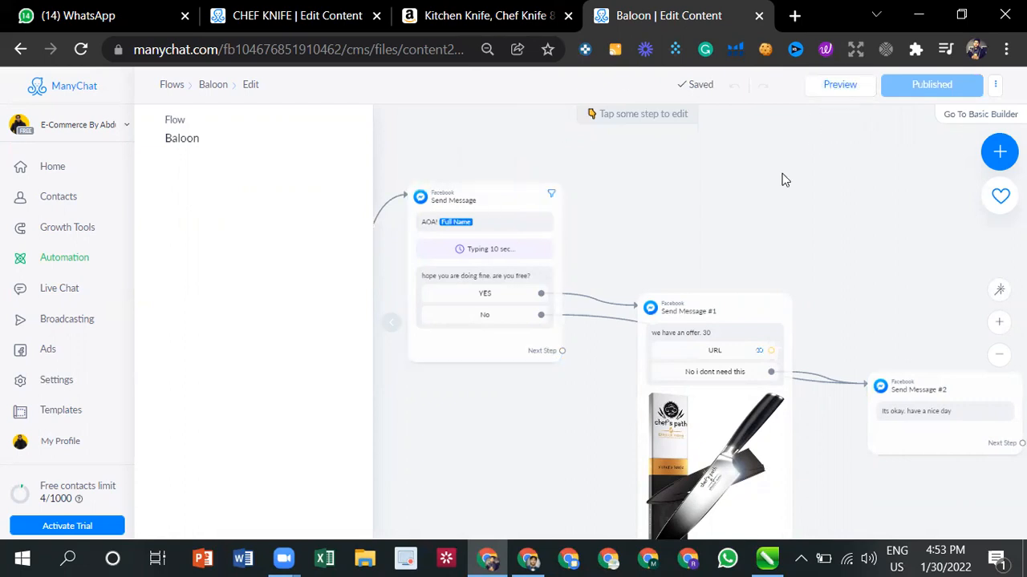
- Switch to Facebook and test the Baloon flow in the page's Messenger chat, answering YES and declining the offer with "No i dont need this"
click(527, 559)
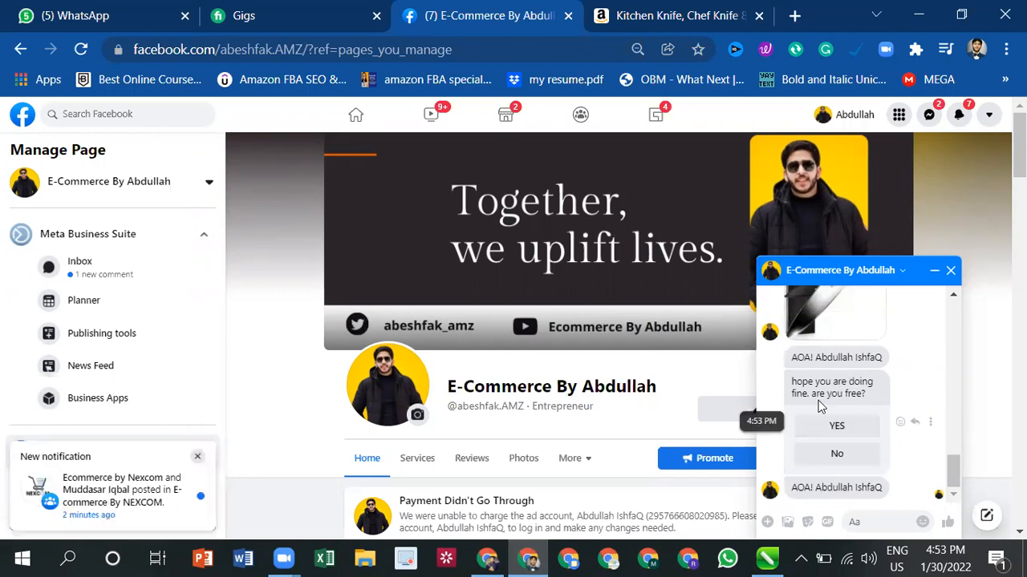
click(837, 450)
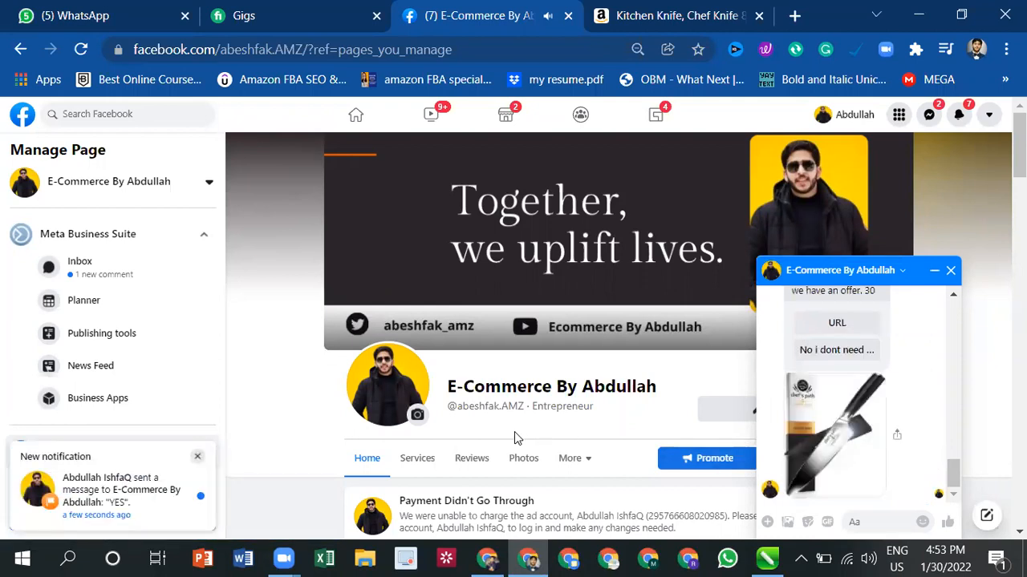
scroll(807, 419, up, 2)
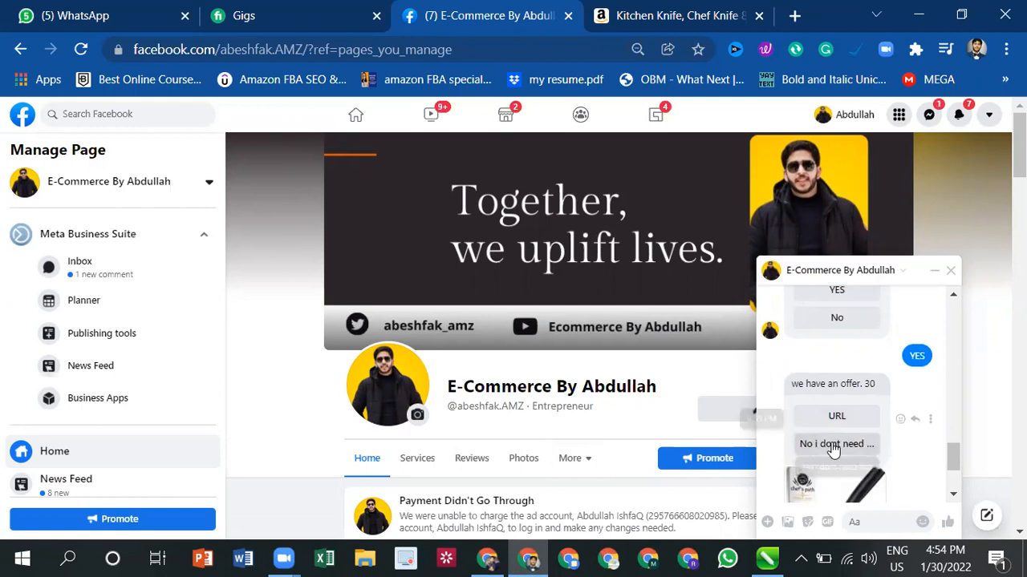
click(834, 446)
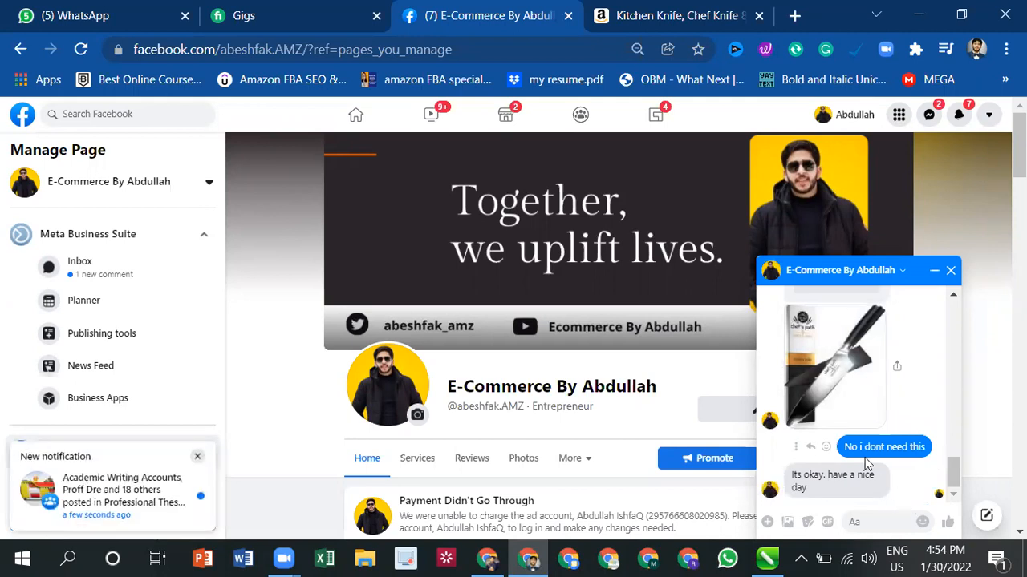
- Return to the Baloon flow in ManyChat and view it from the starting step to the closing message
click(488, 559)
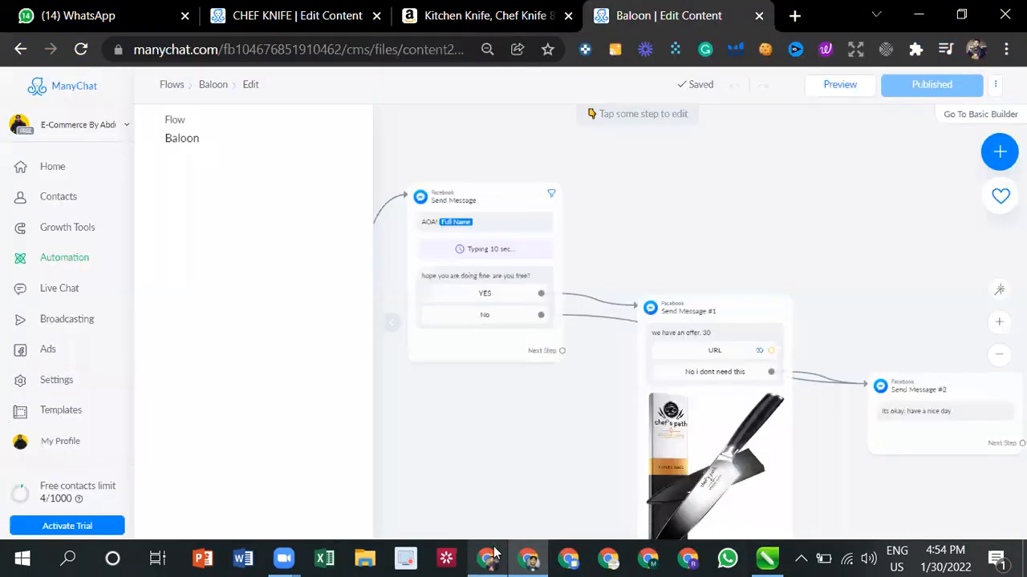
click(714, 215)
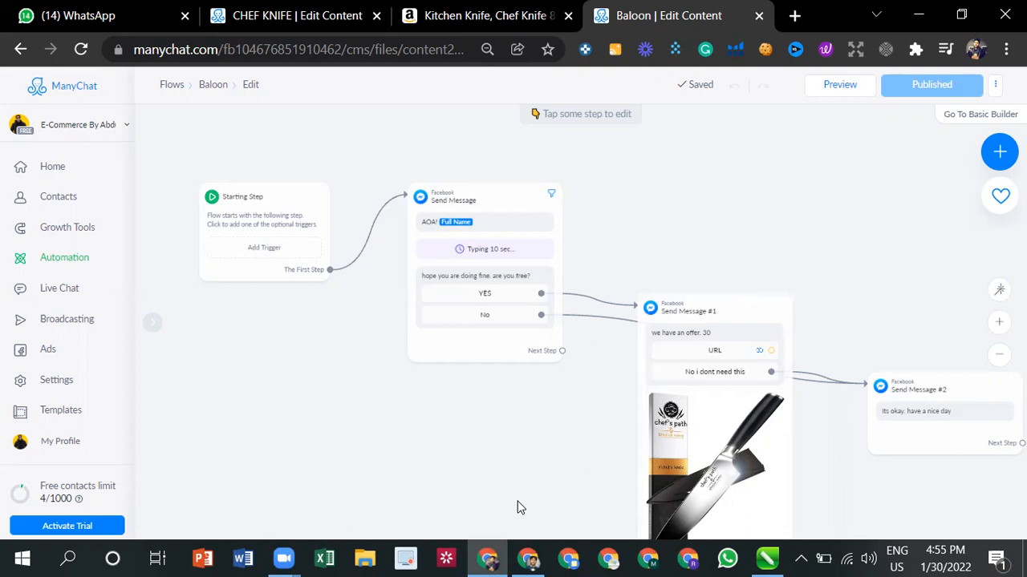
click(417, 559)
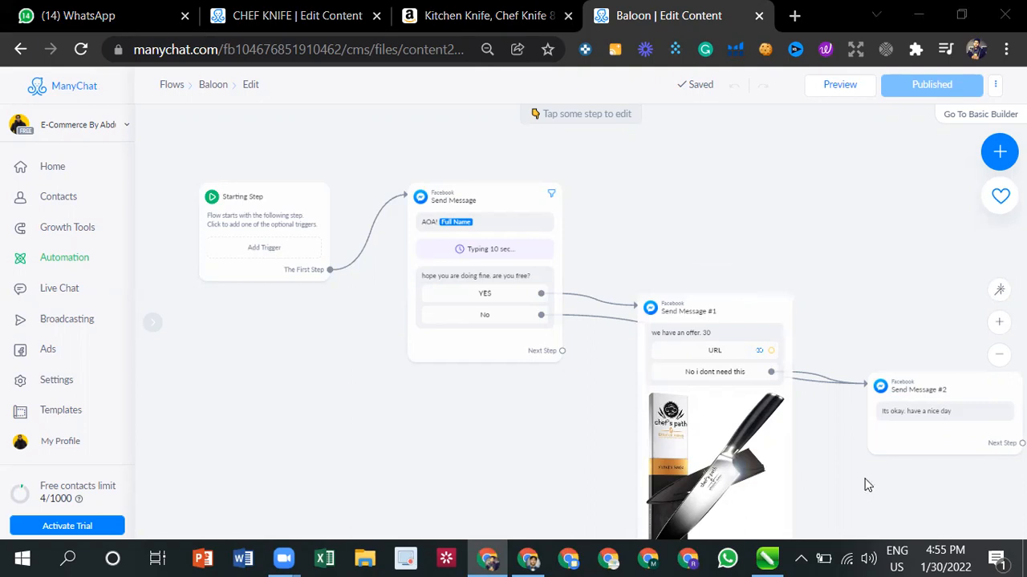